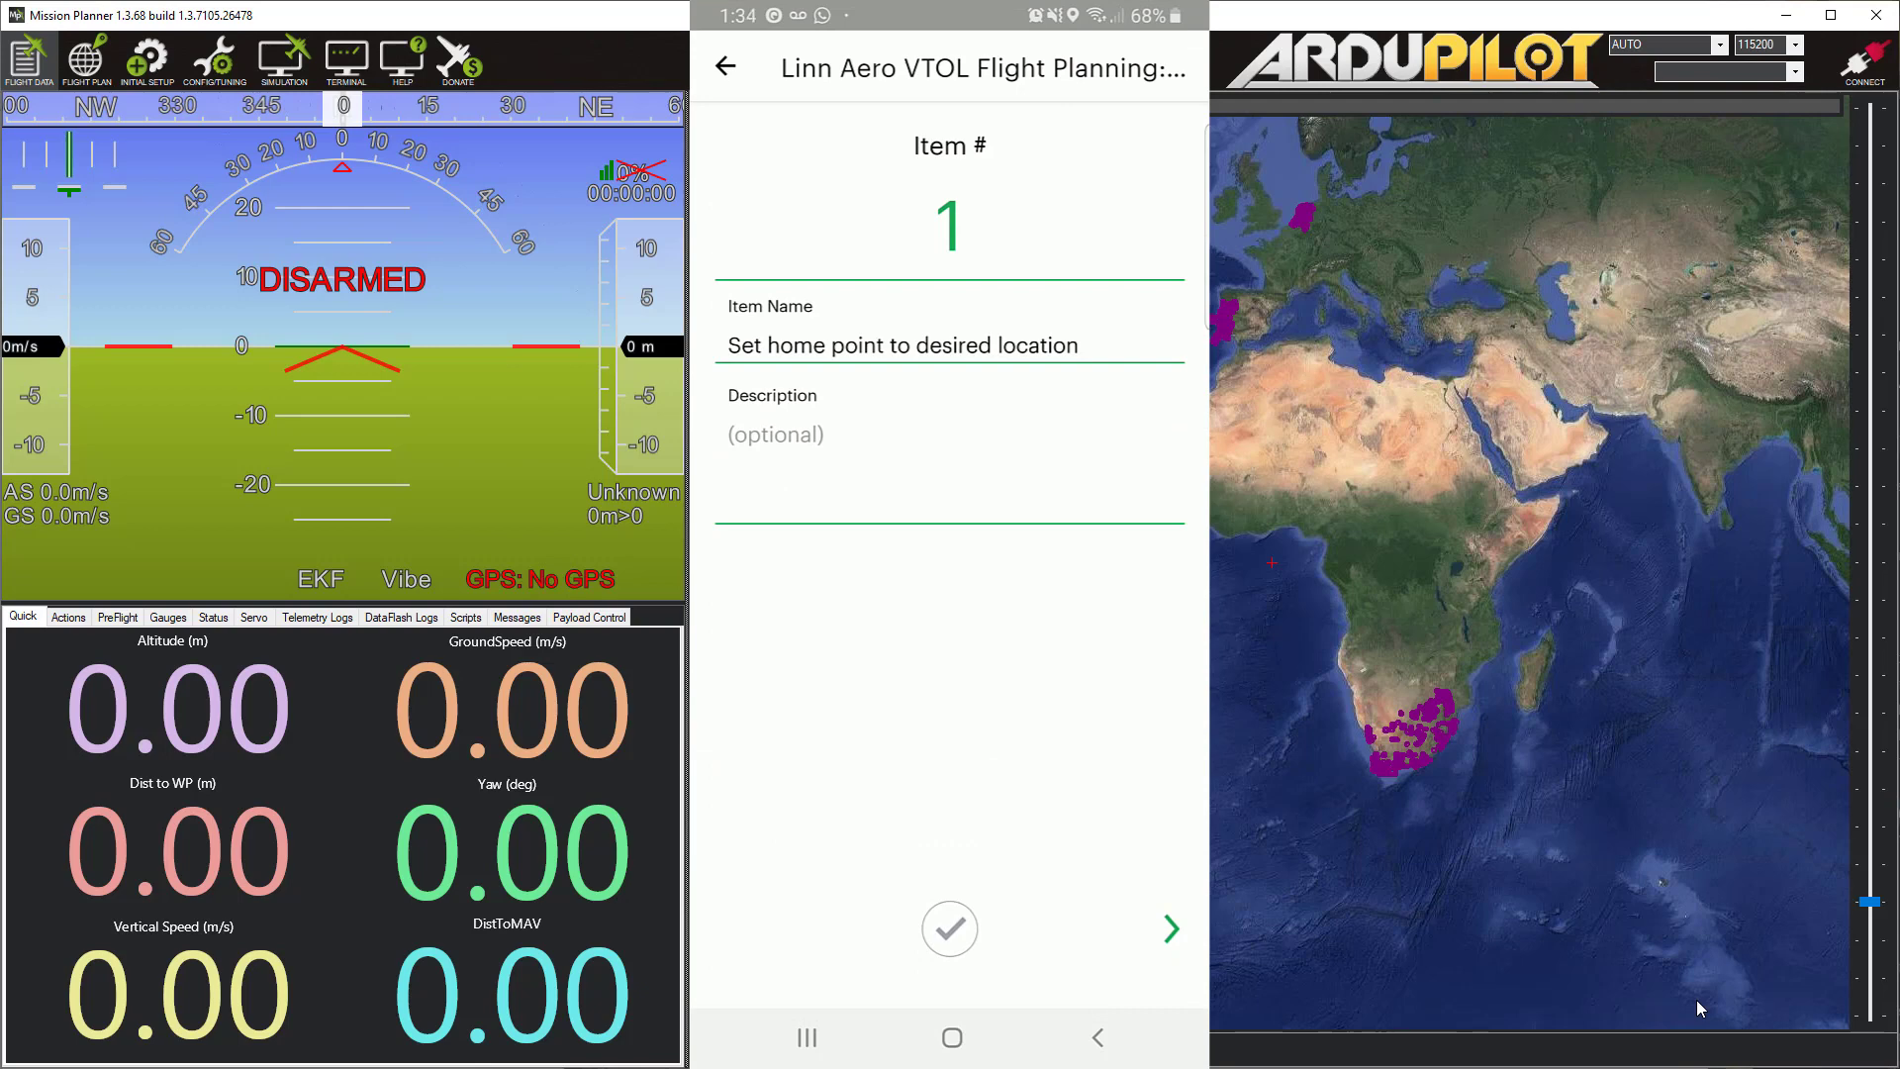
# Step: In the flight planner, set the home location at about 35.9484, -79.3173, in the small clearing south of the large field east of the river
pyautogui.click(89, 87)
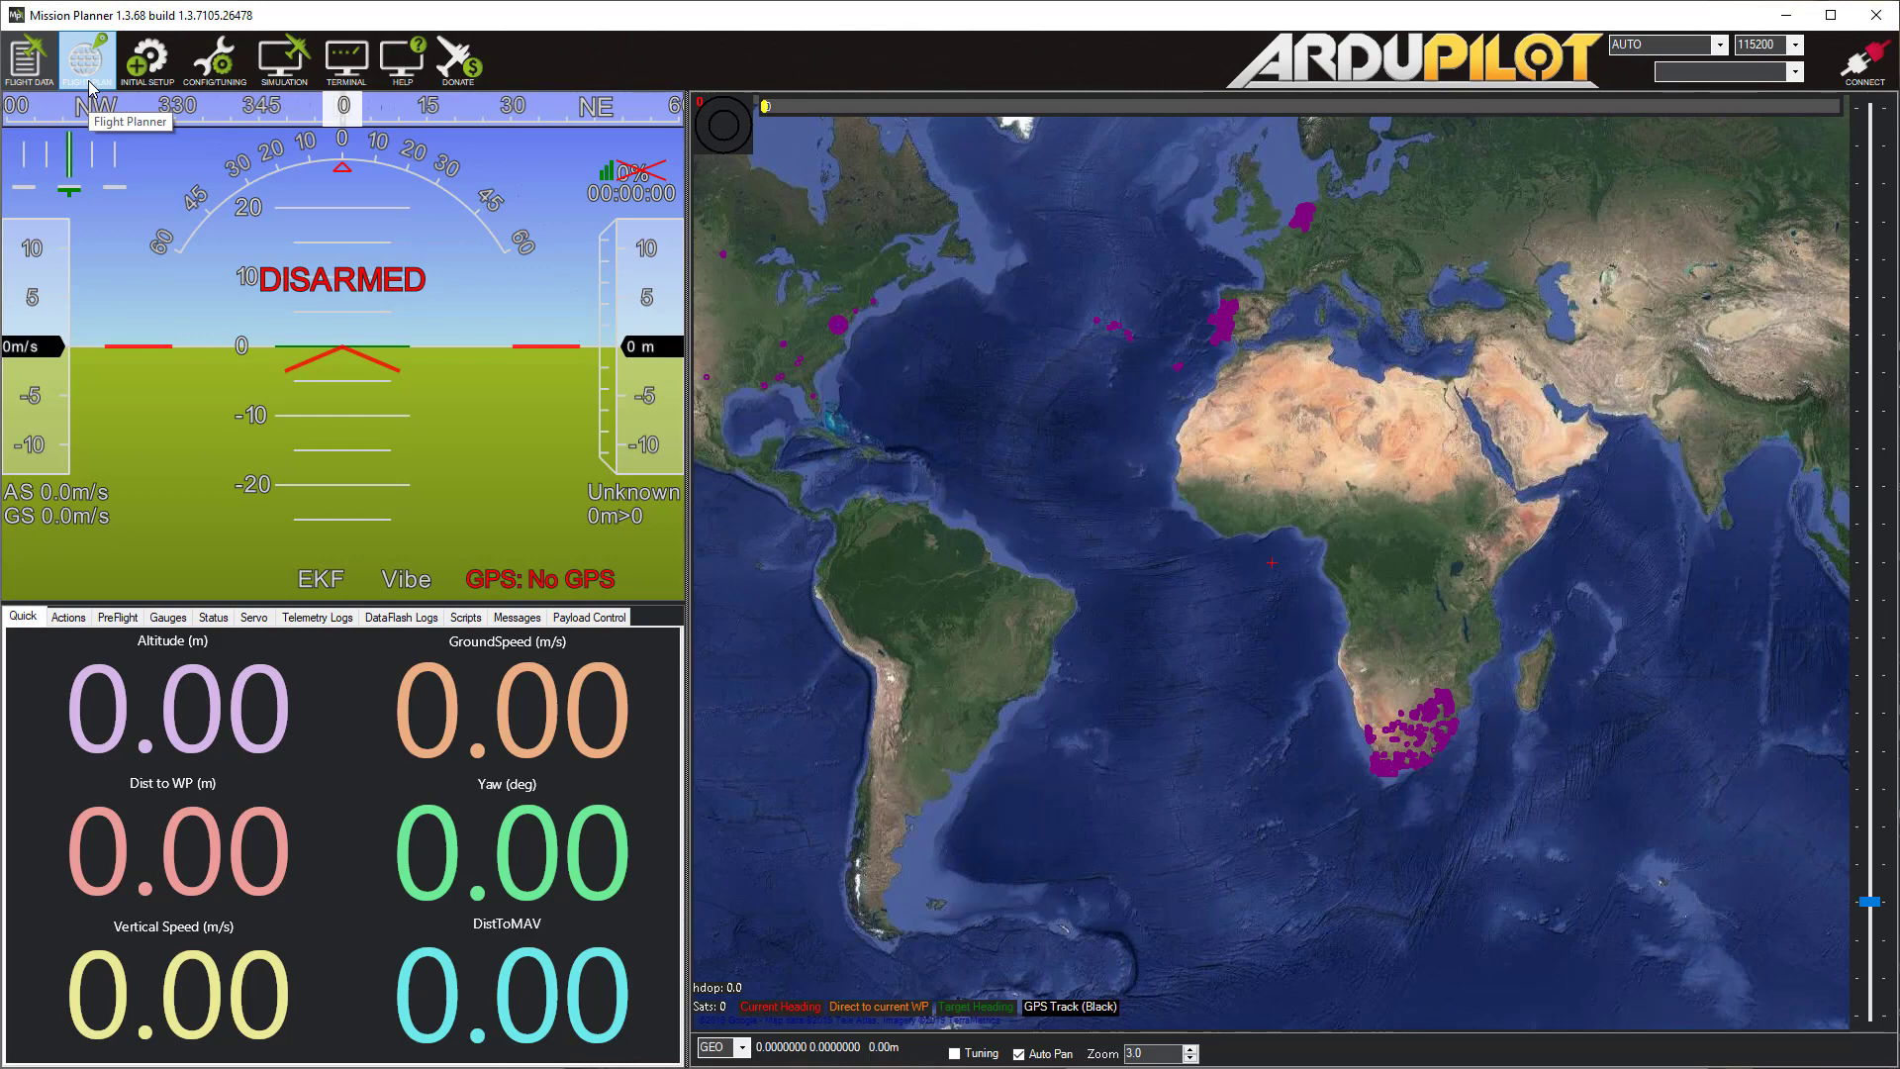
pyautogui.click(90, 87)
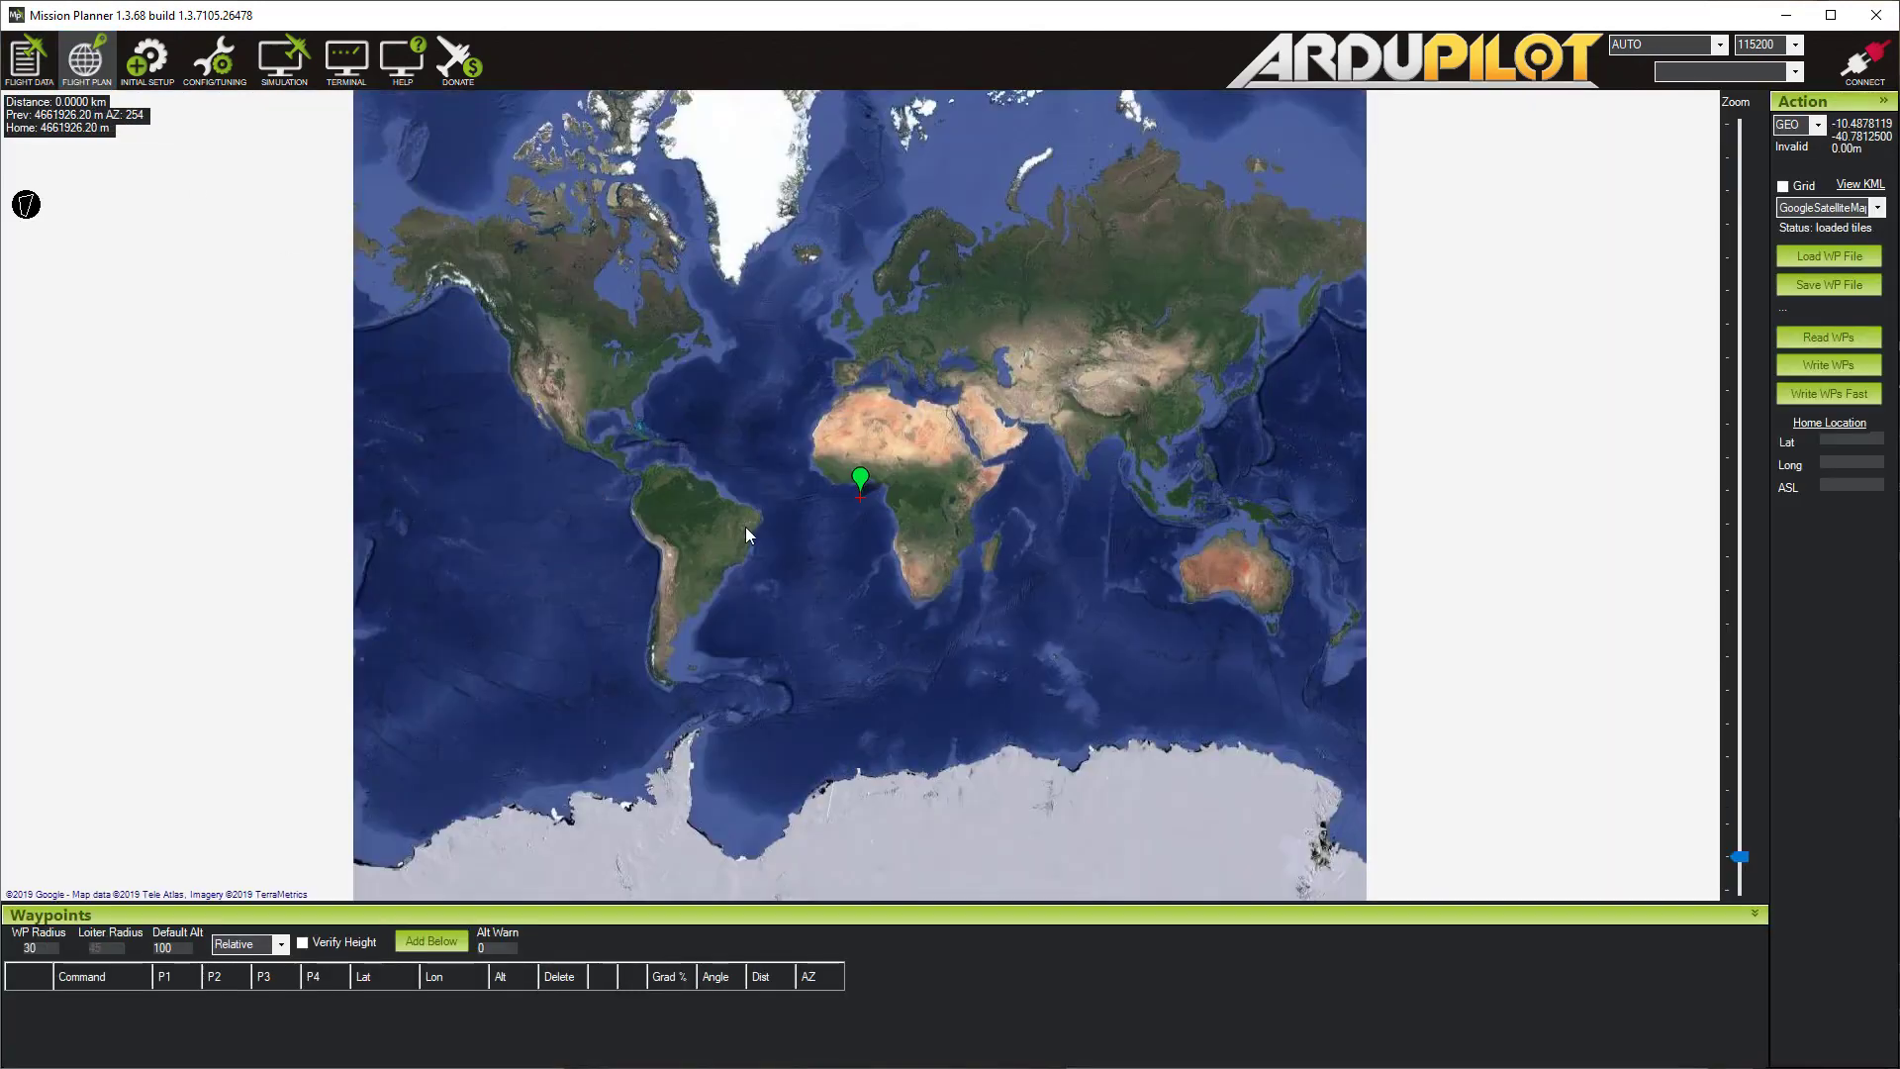
pyautogui.moveTo(705, 525); pyautogui.dragTo(934, 631)
pyautogui.scroll(5, 859, 497)
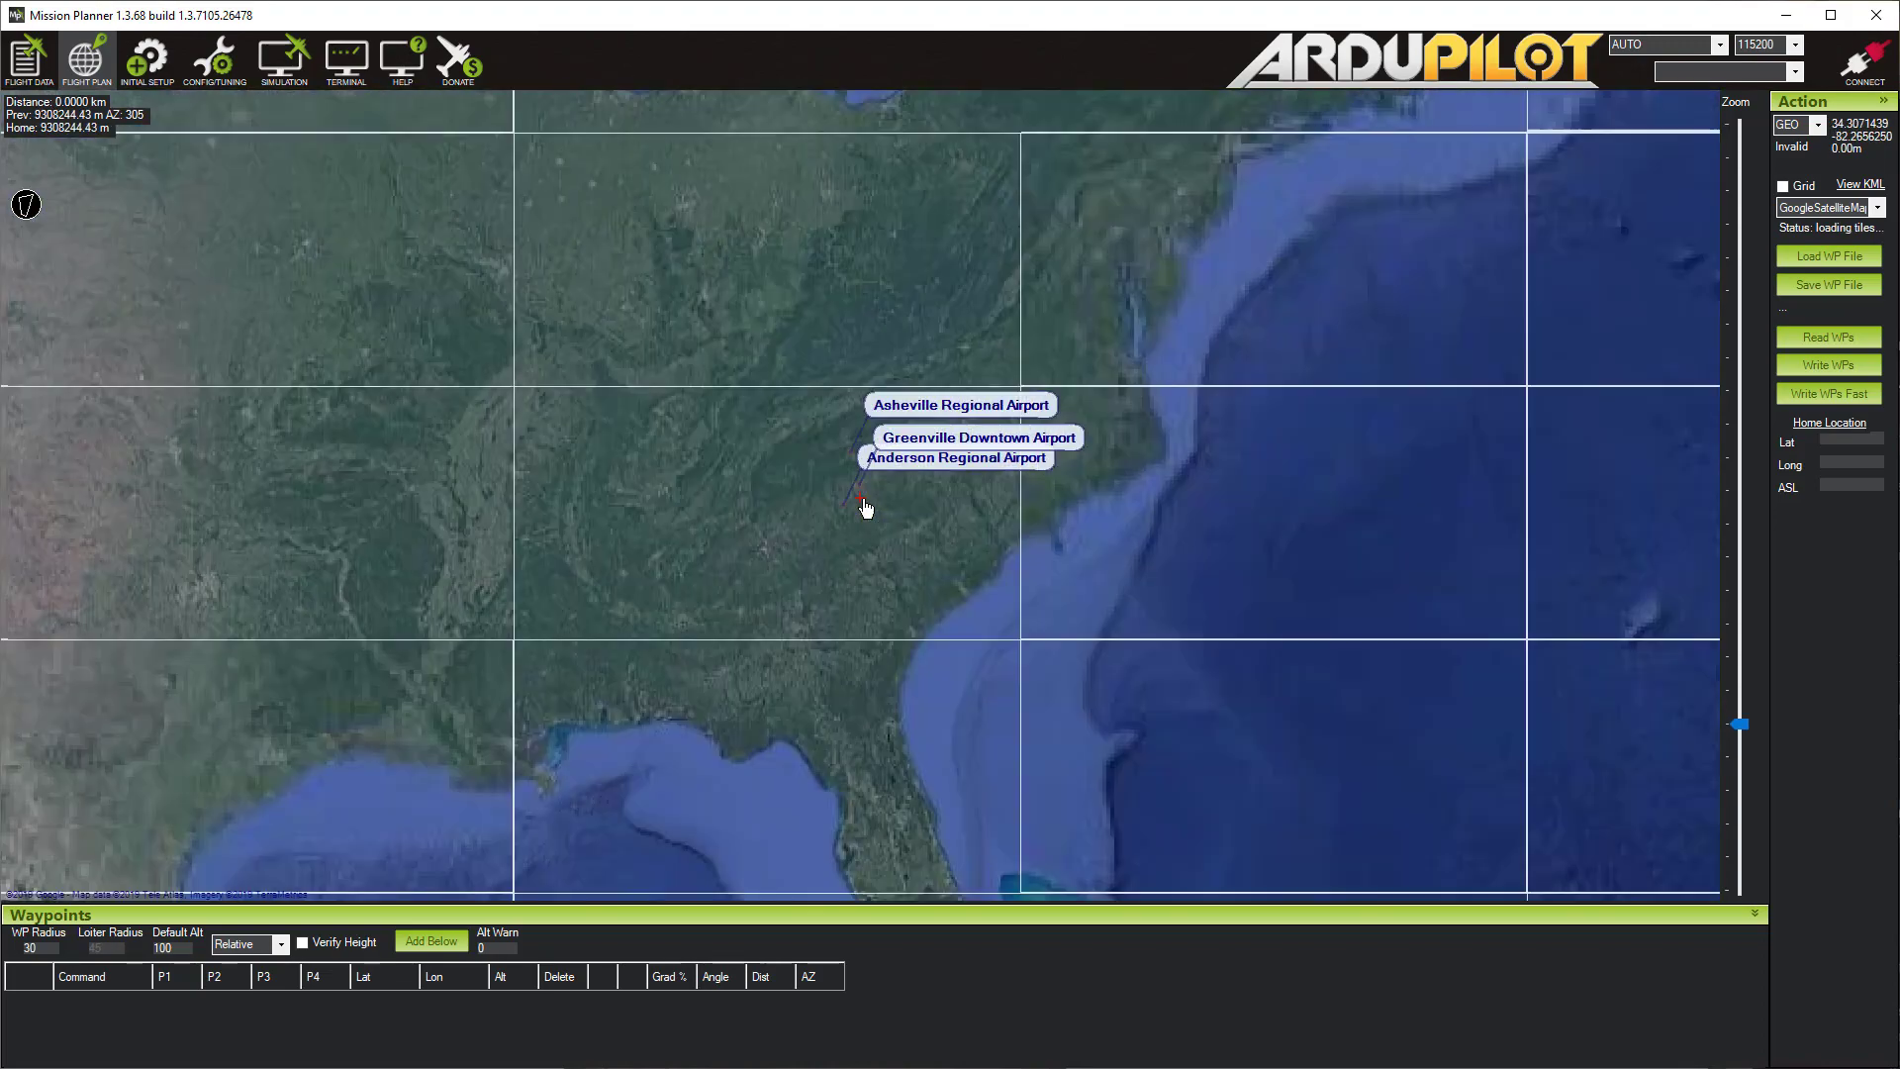
pyautogui.scroll(1, 894, 497)
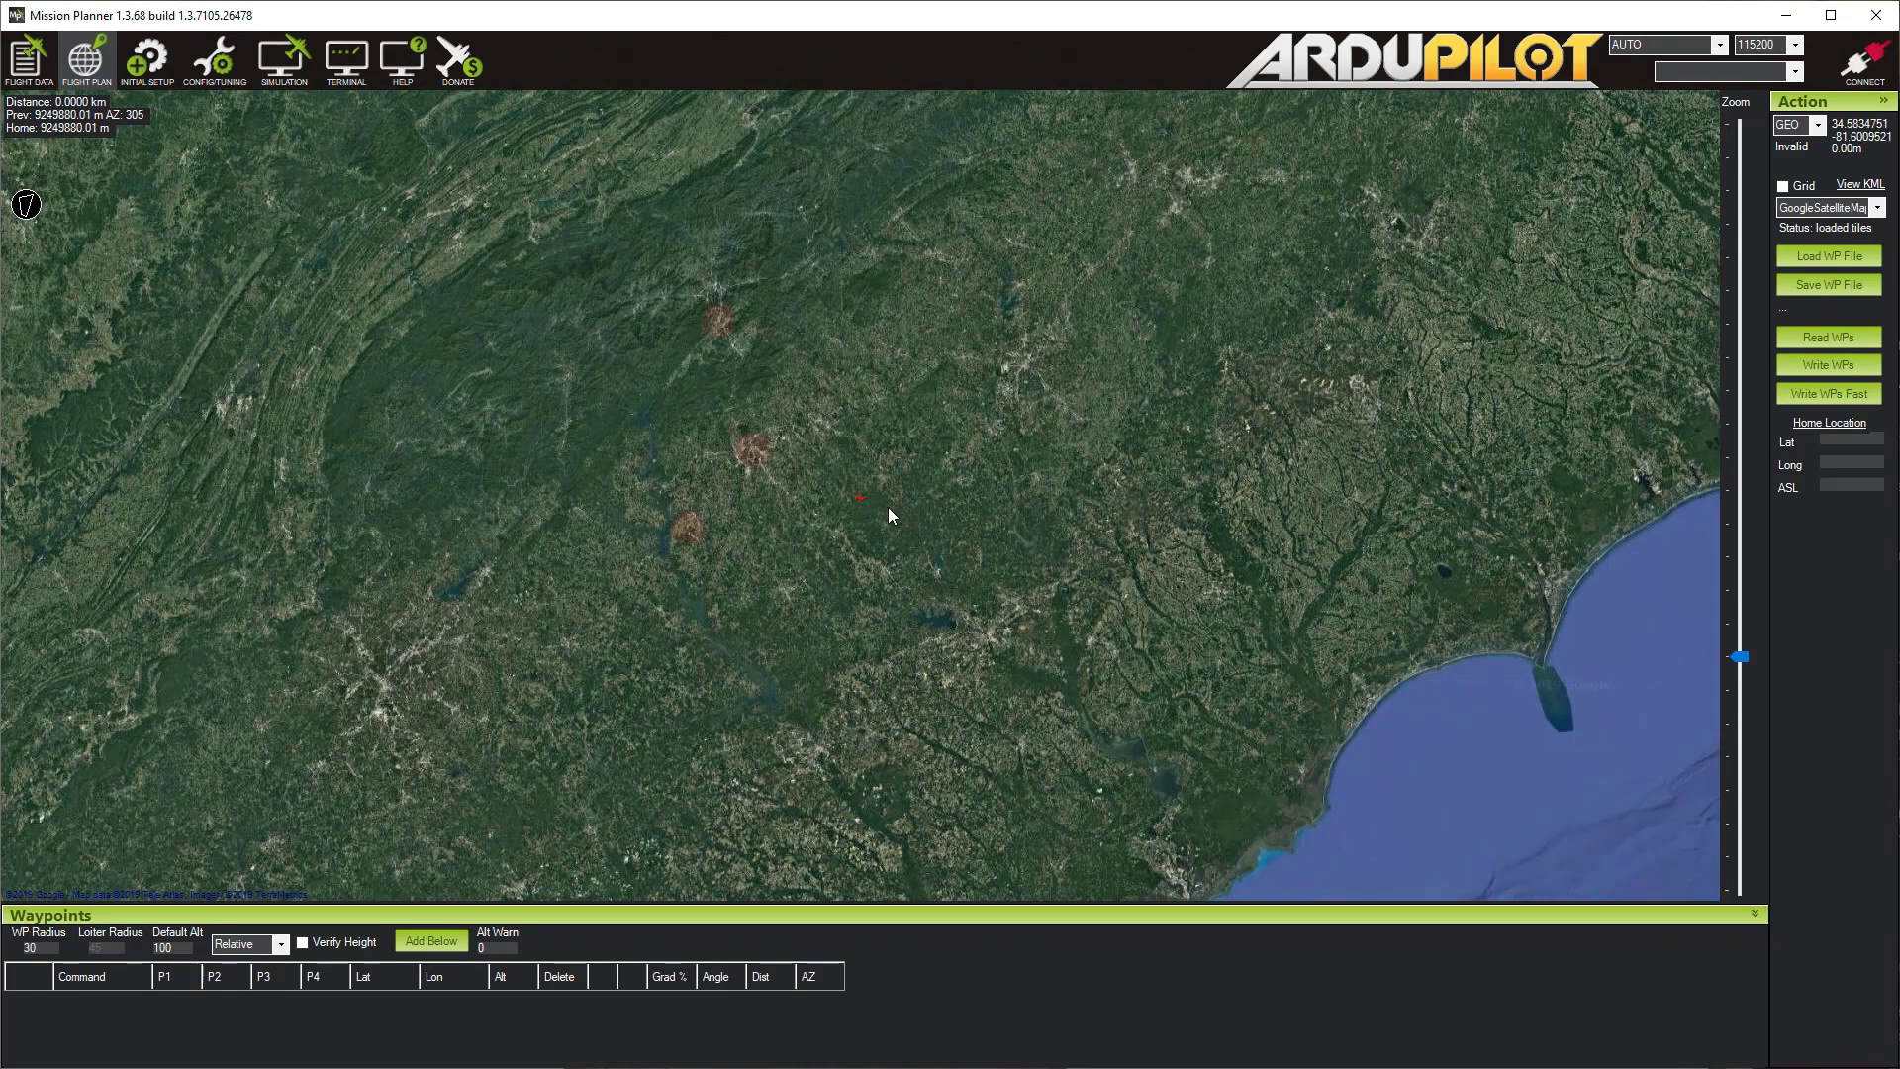
pyautogui.scroll(1, 909, 528)
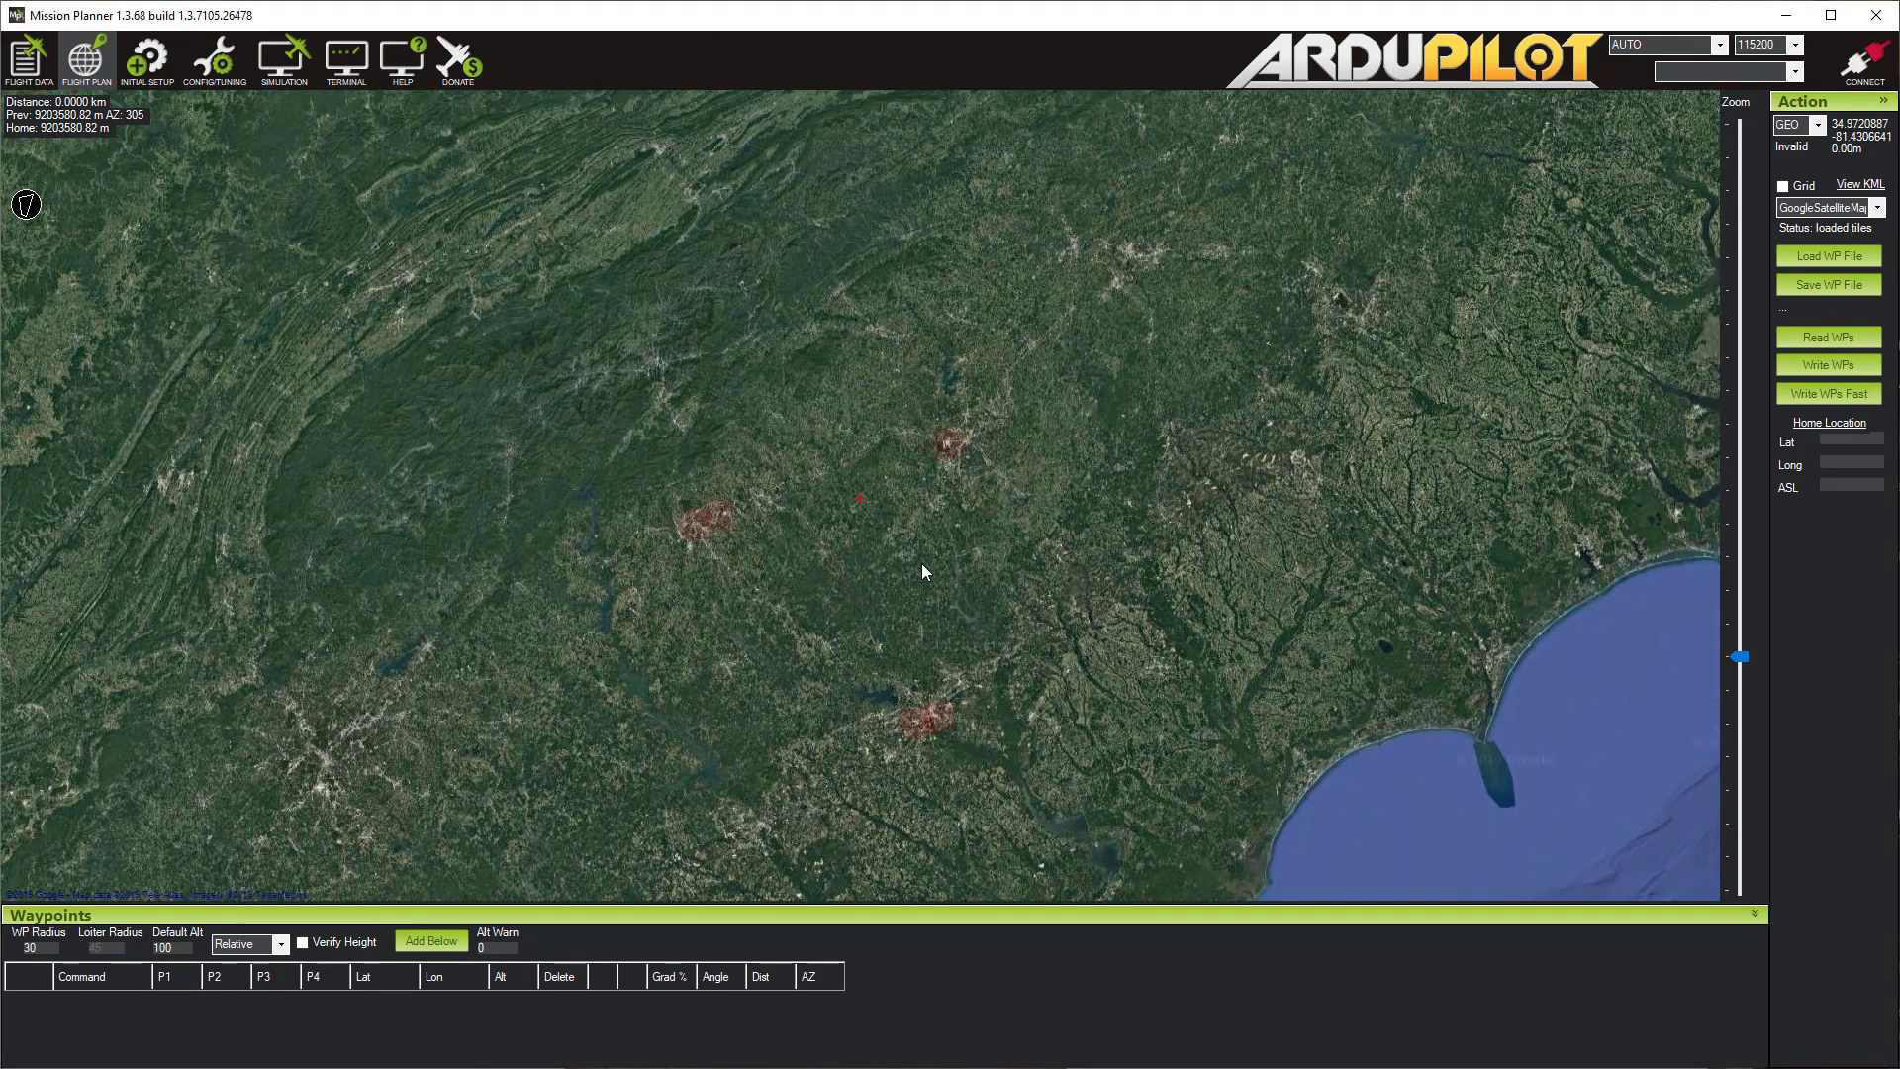
pyautogui.scroll(1, 850, 465)
pyautogui.scroll(1, 888, 465)
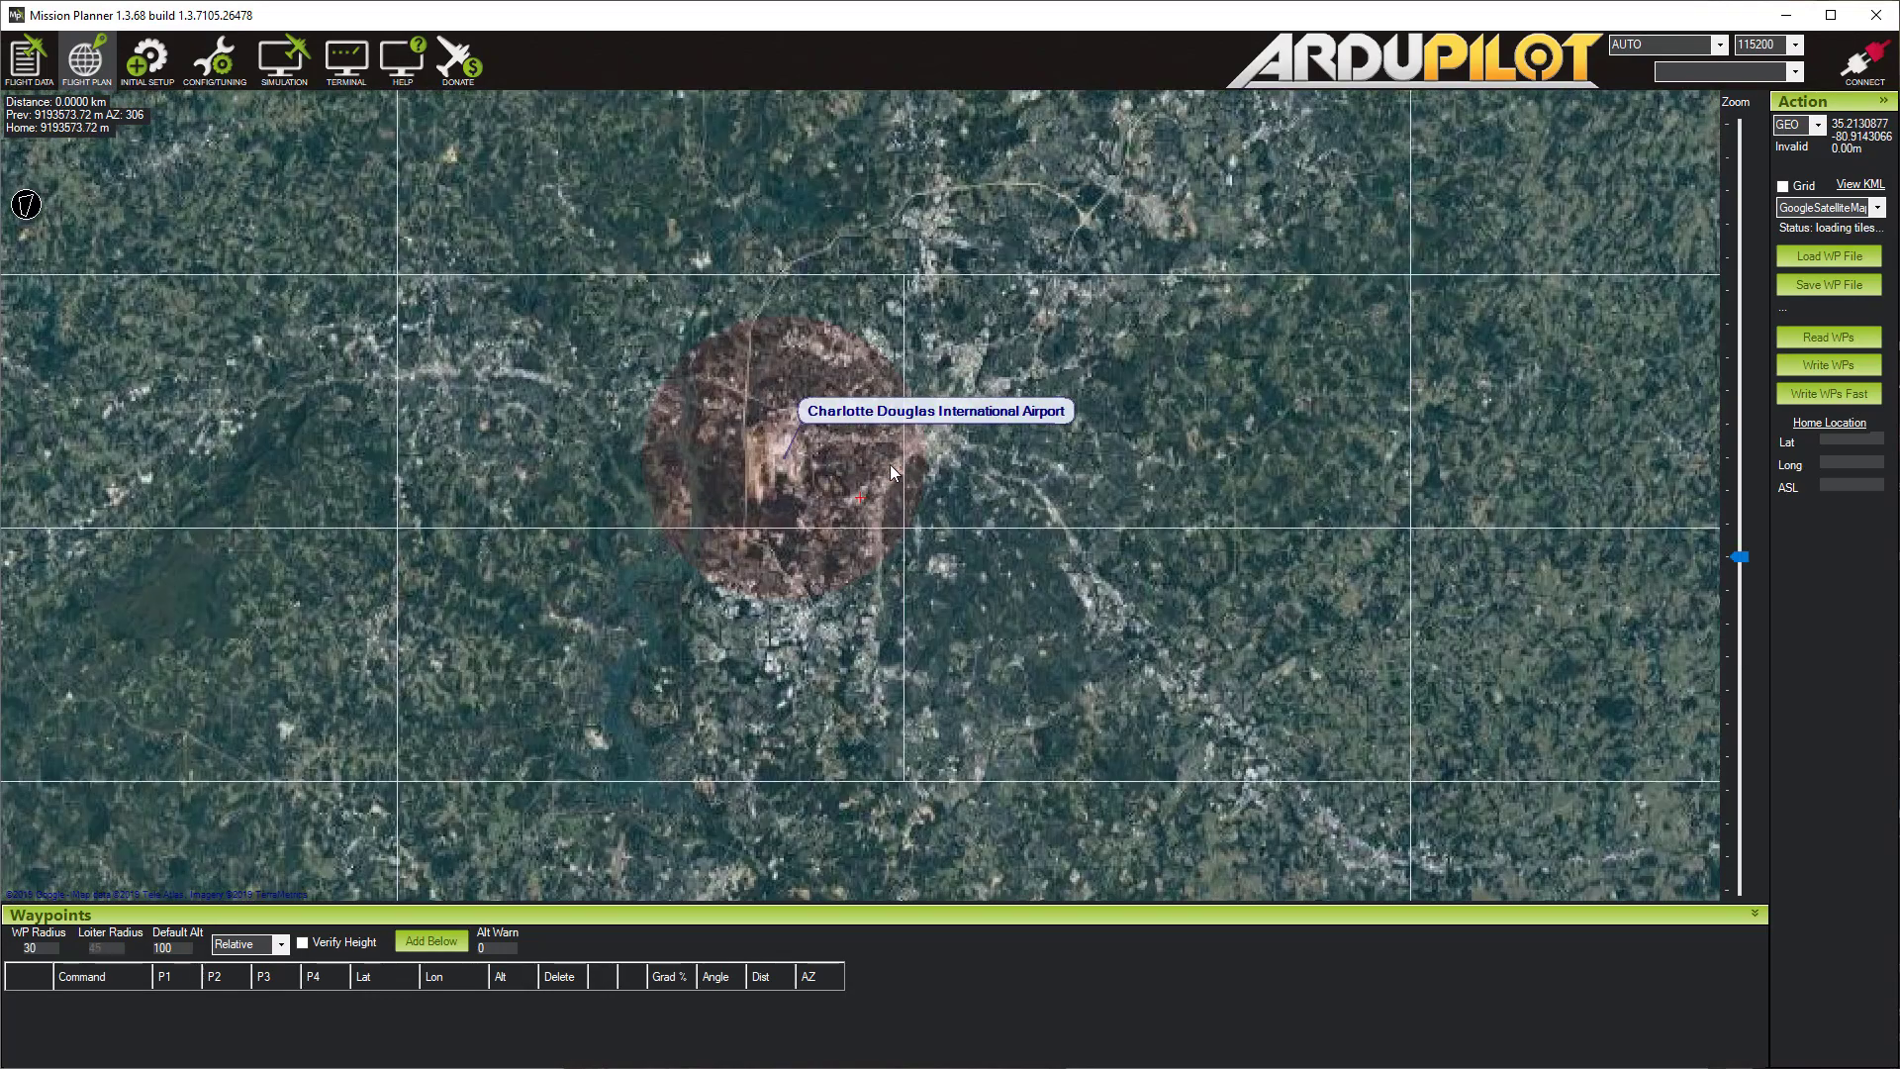
pyautogui.scroll(-4, 888, 465)
pyautogui.scroll(3, 1001, 412)
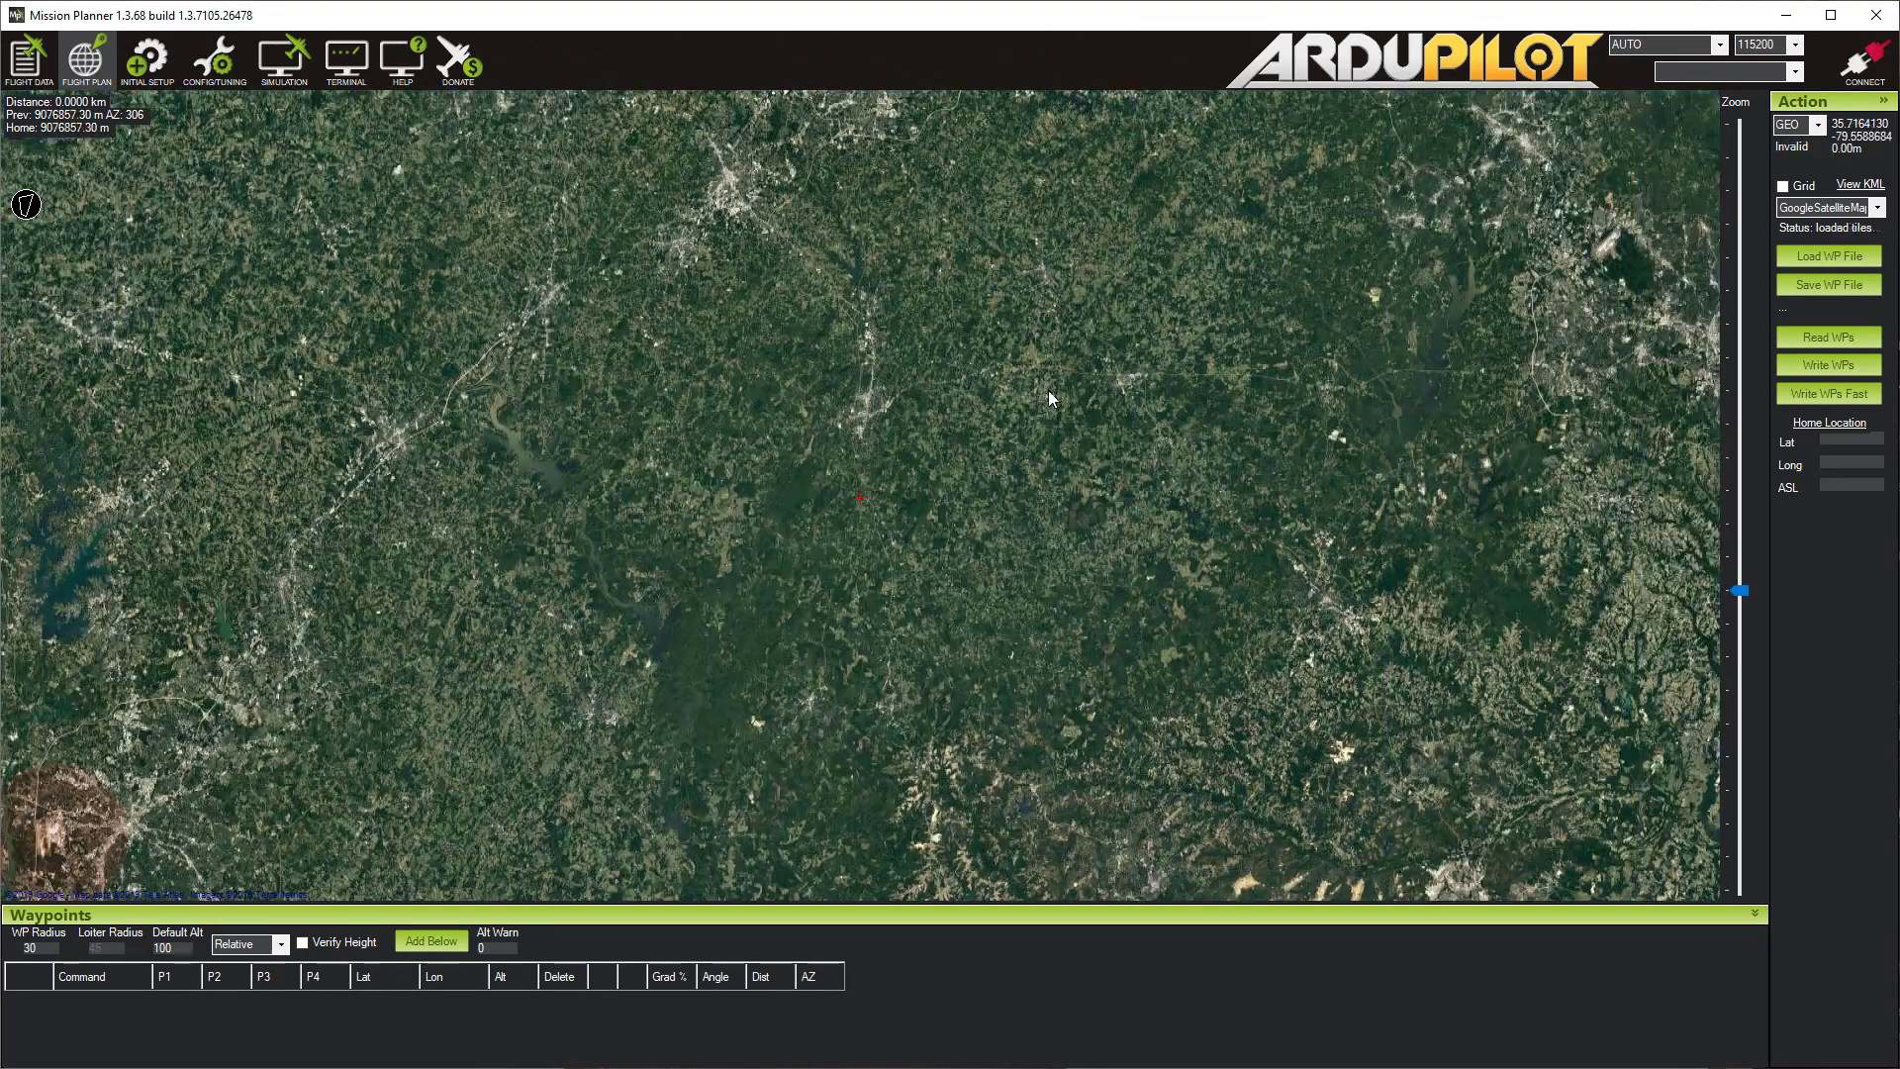
pyautogui.scroll(-2, 1048, 390)
pyautogui.moveTo(1047, 389); pyautogui.dragTo(780, 540)
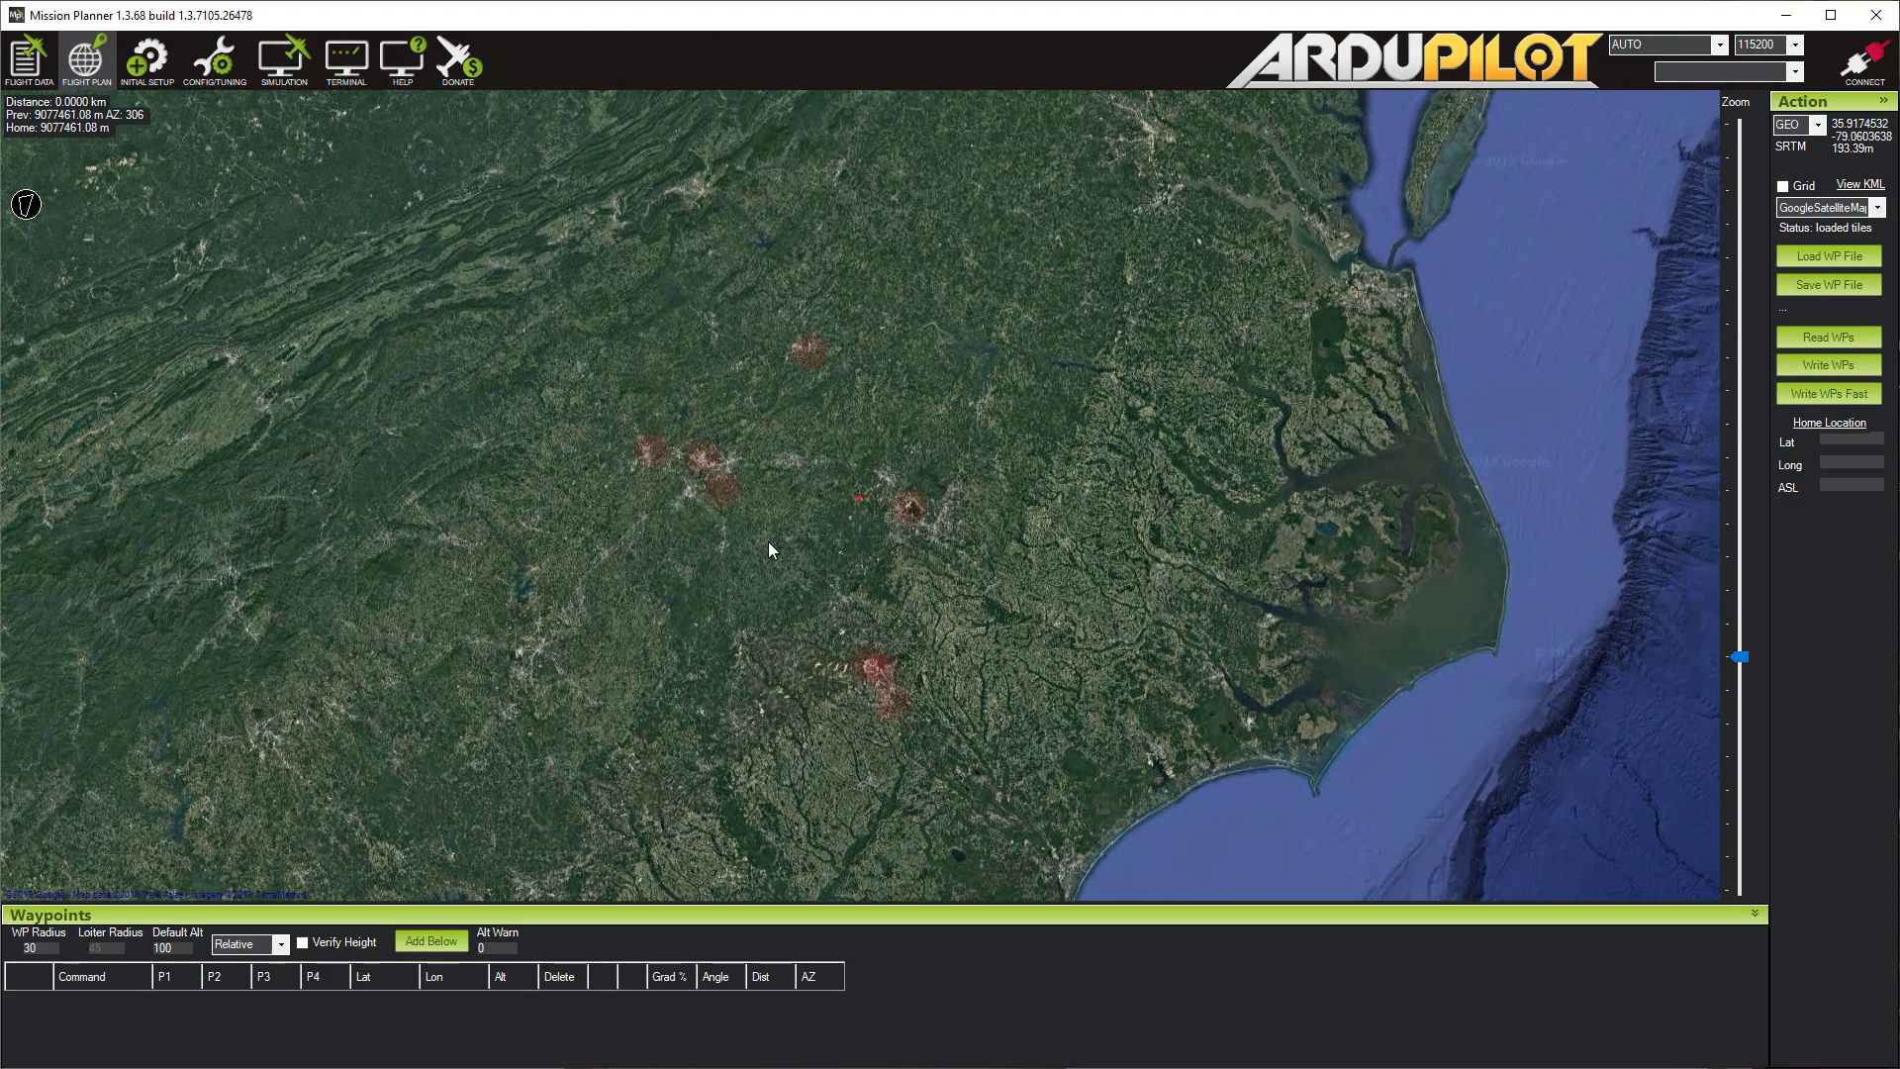
pyautogui.scroll(1, 889, 461)
pyautogui.scroll(8, 886, 465)
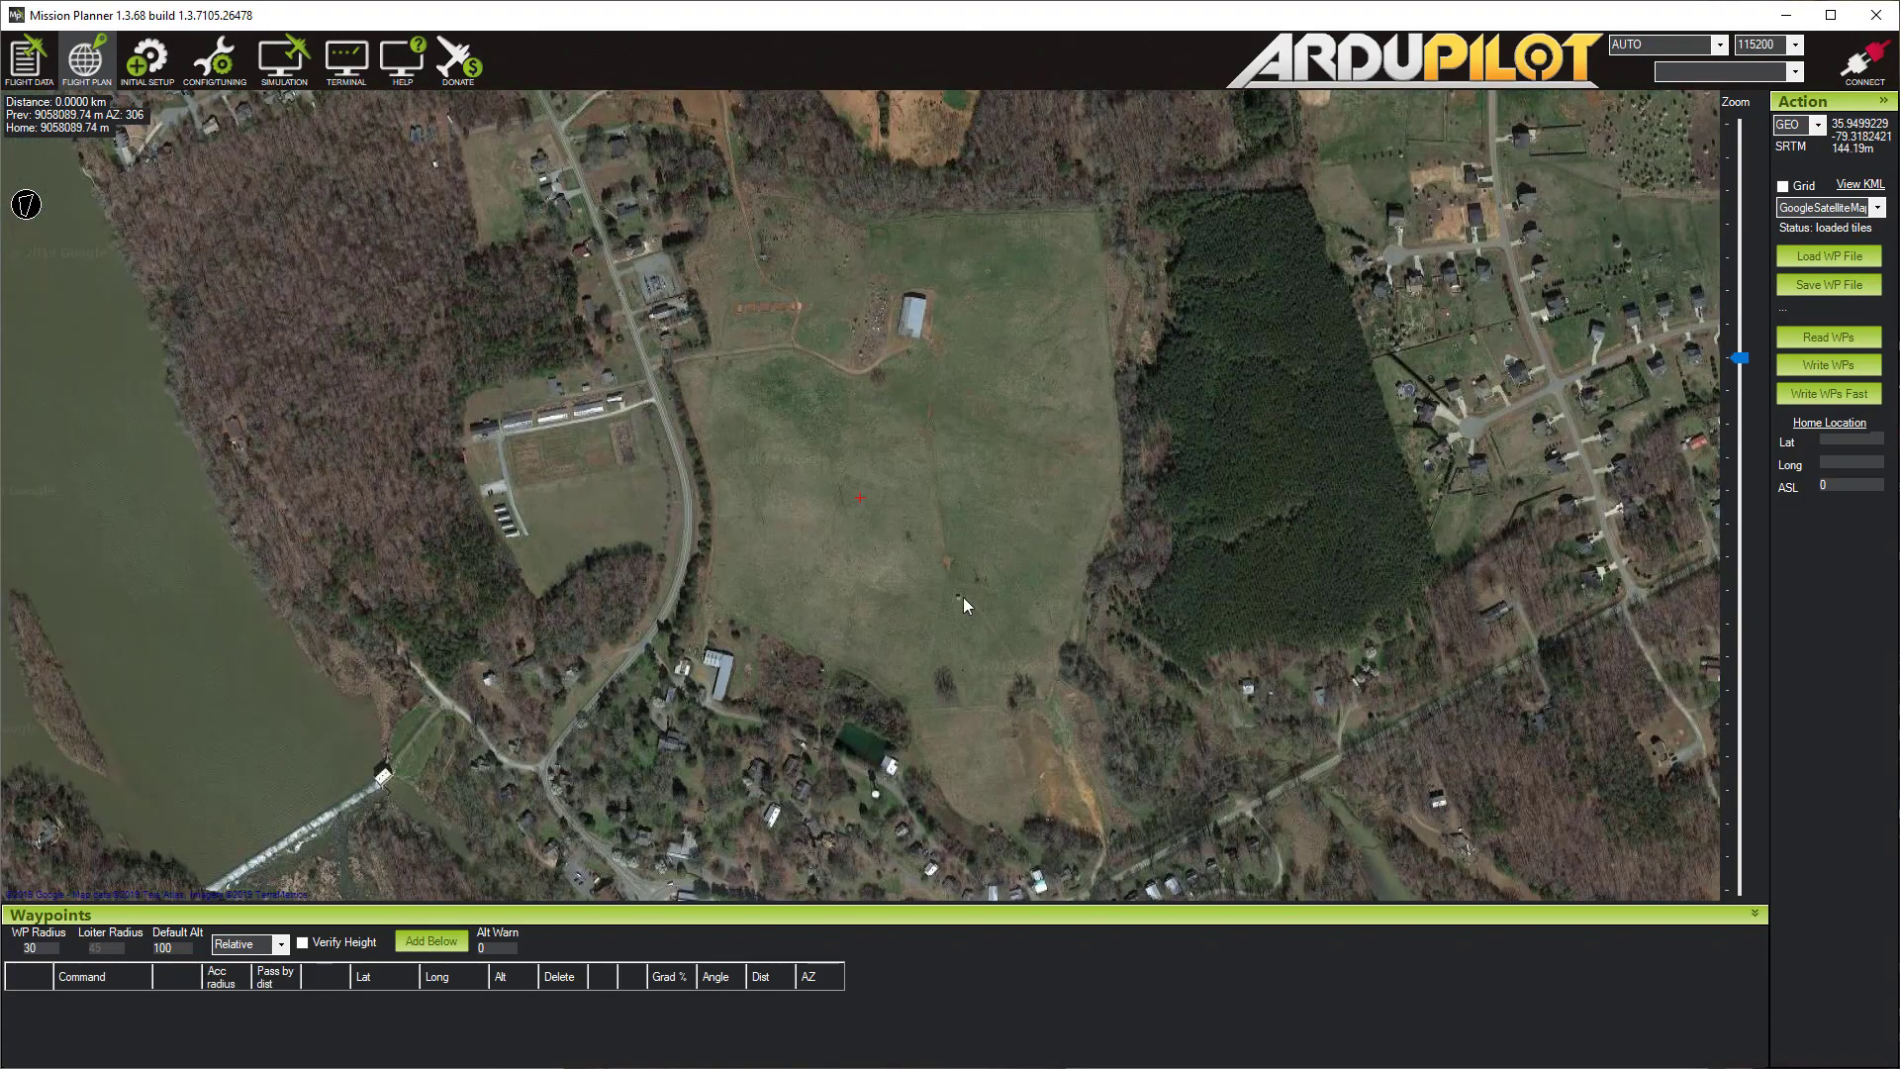
pyautogui.rightClick(1048, 782)
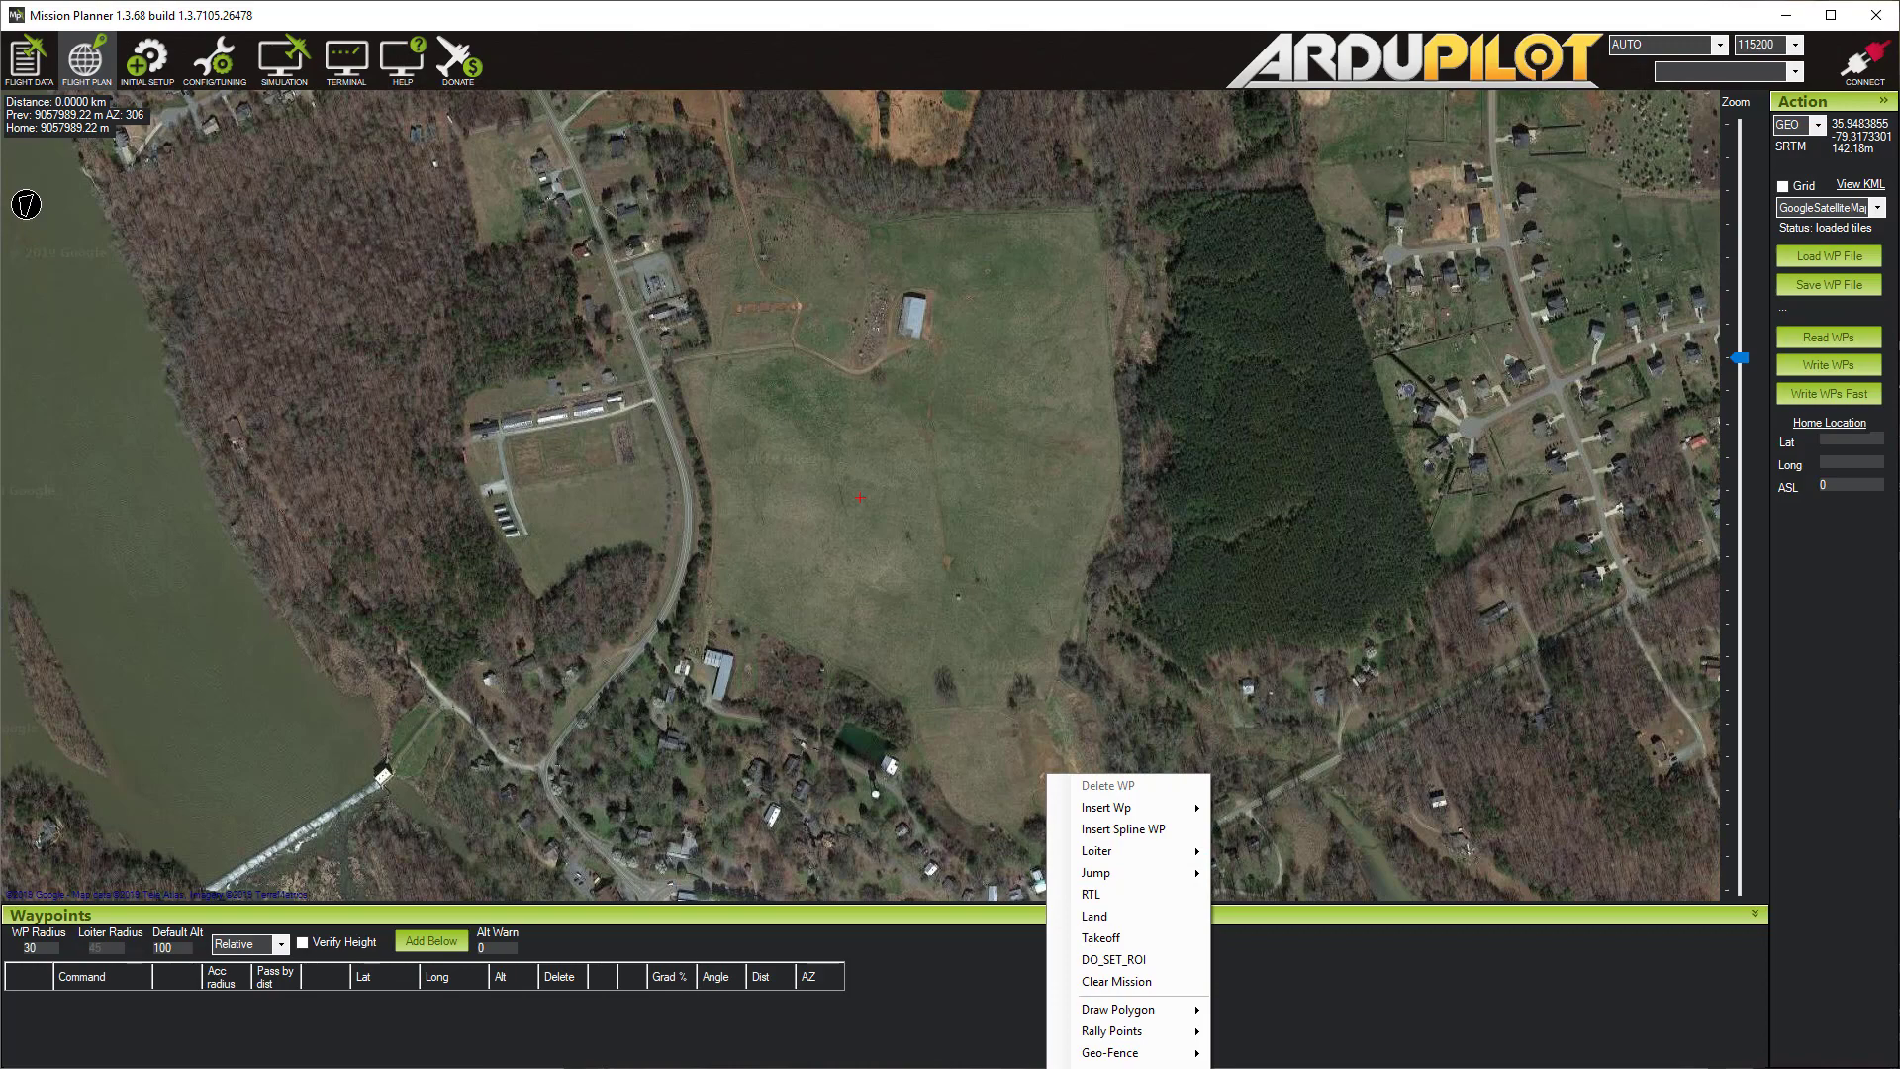
pyautogui.click(1113, 1064)
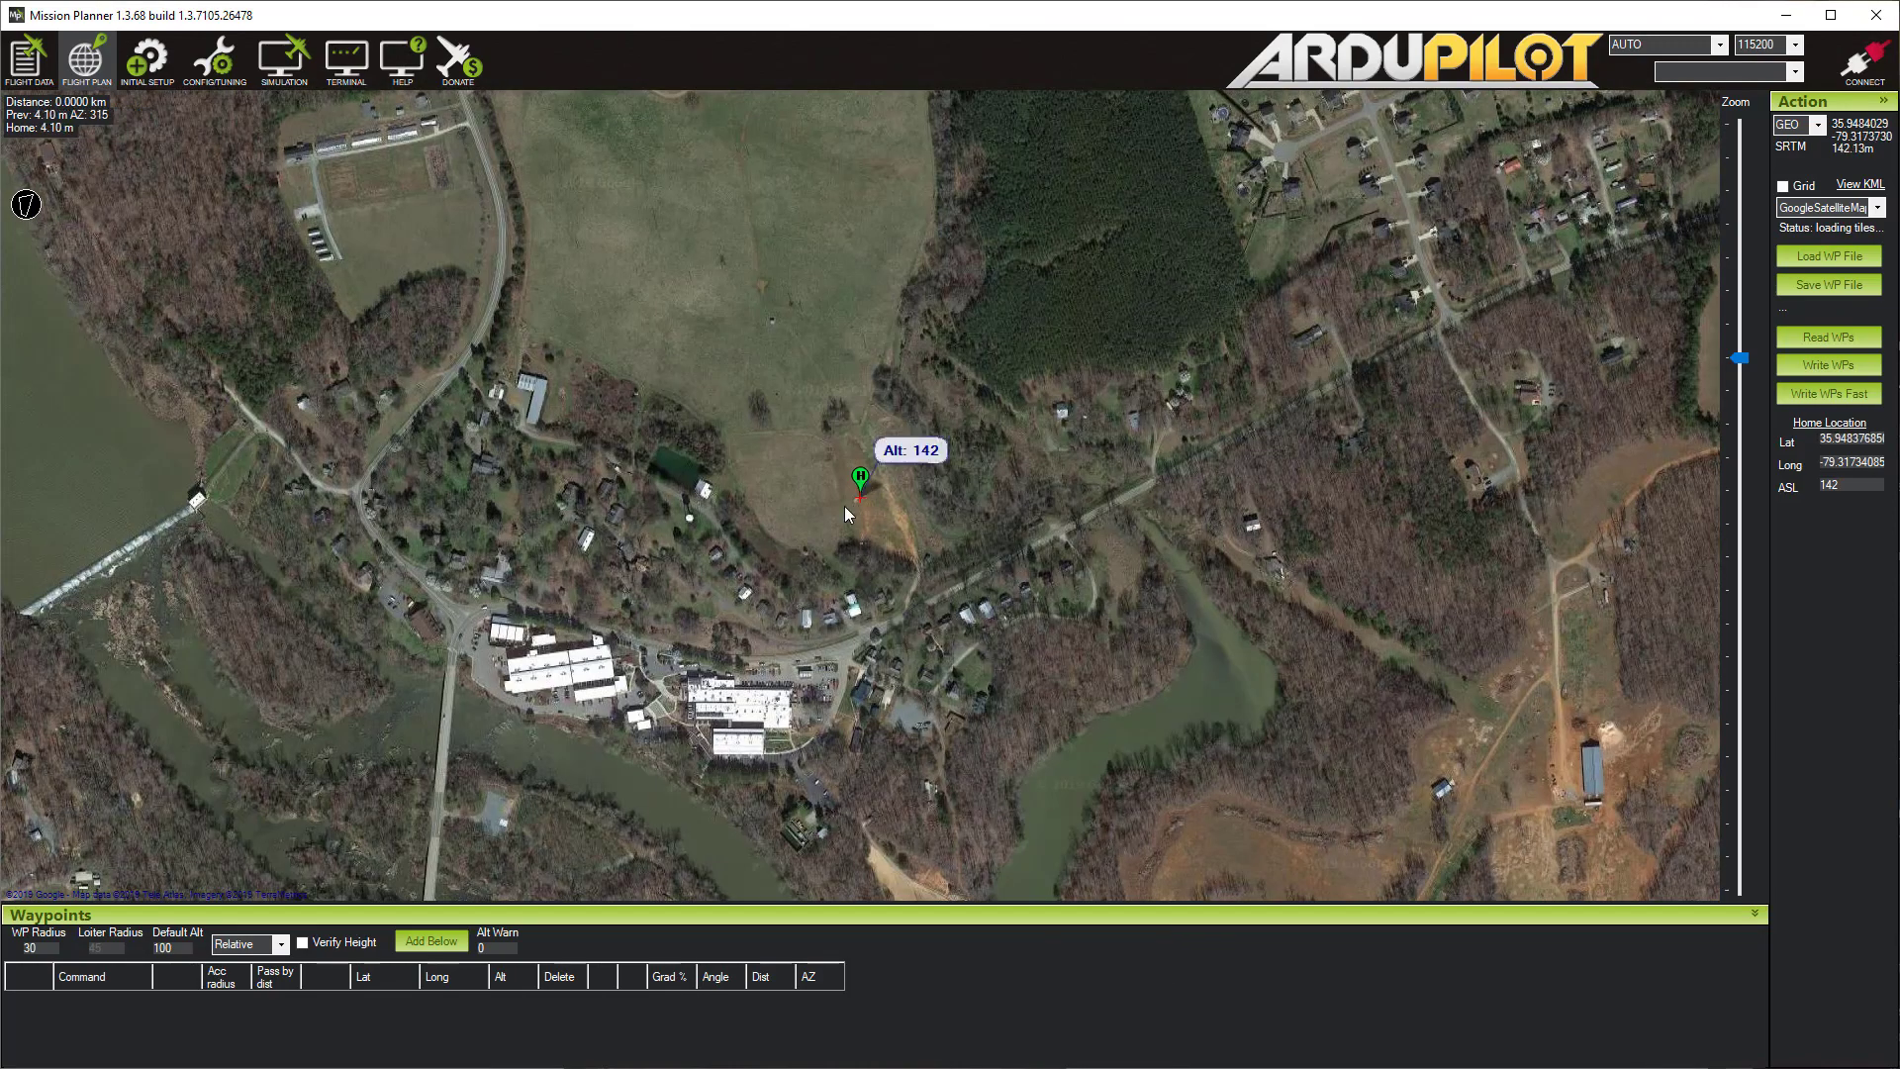
# Step: Set the waypoint altitude type to Terrain
pyautogui.moveTo(883, 536)
pyautogui.mouseDown()
pyautogui.moveTo(936, 568)
pyautogui.moveTo(974, 708)
pyautogui.mouseUp()
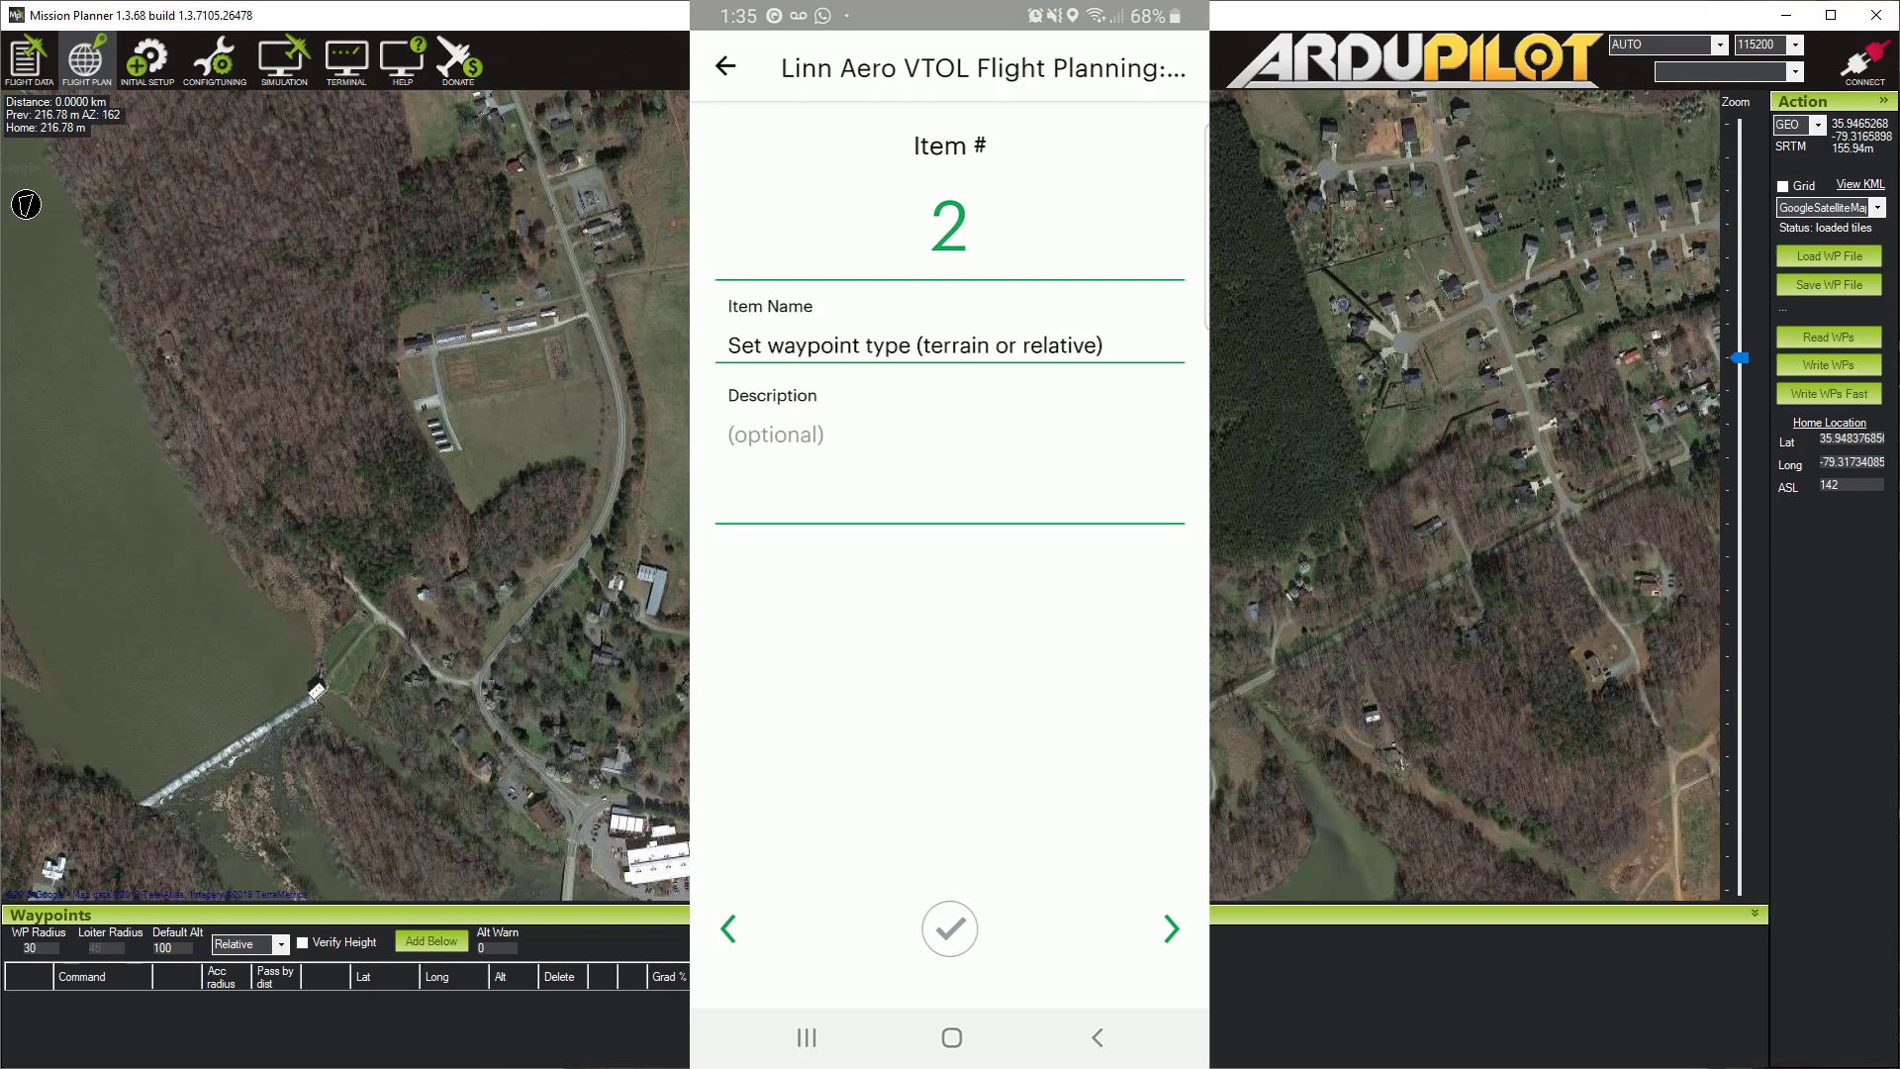
pyautogui.click(281, 944)
pyautogui.click(242, 986)
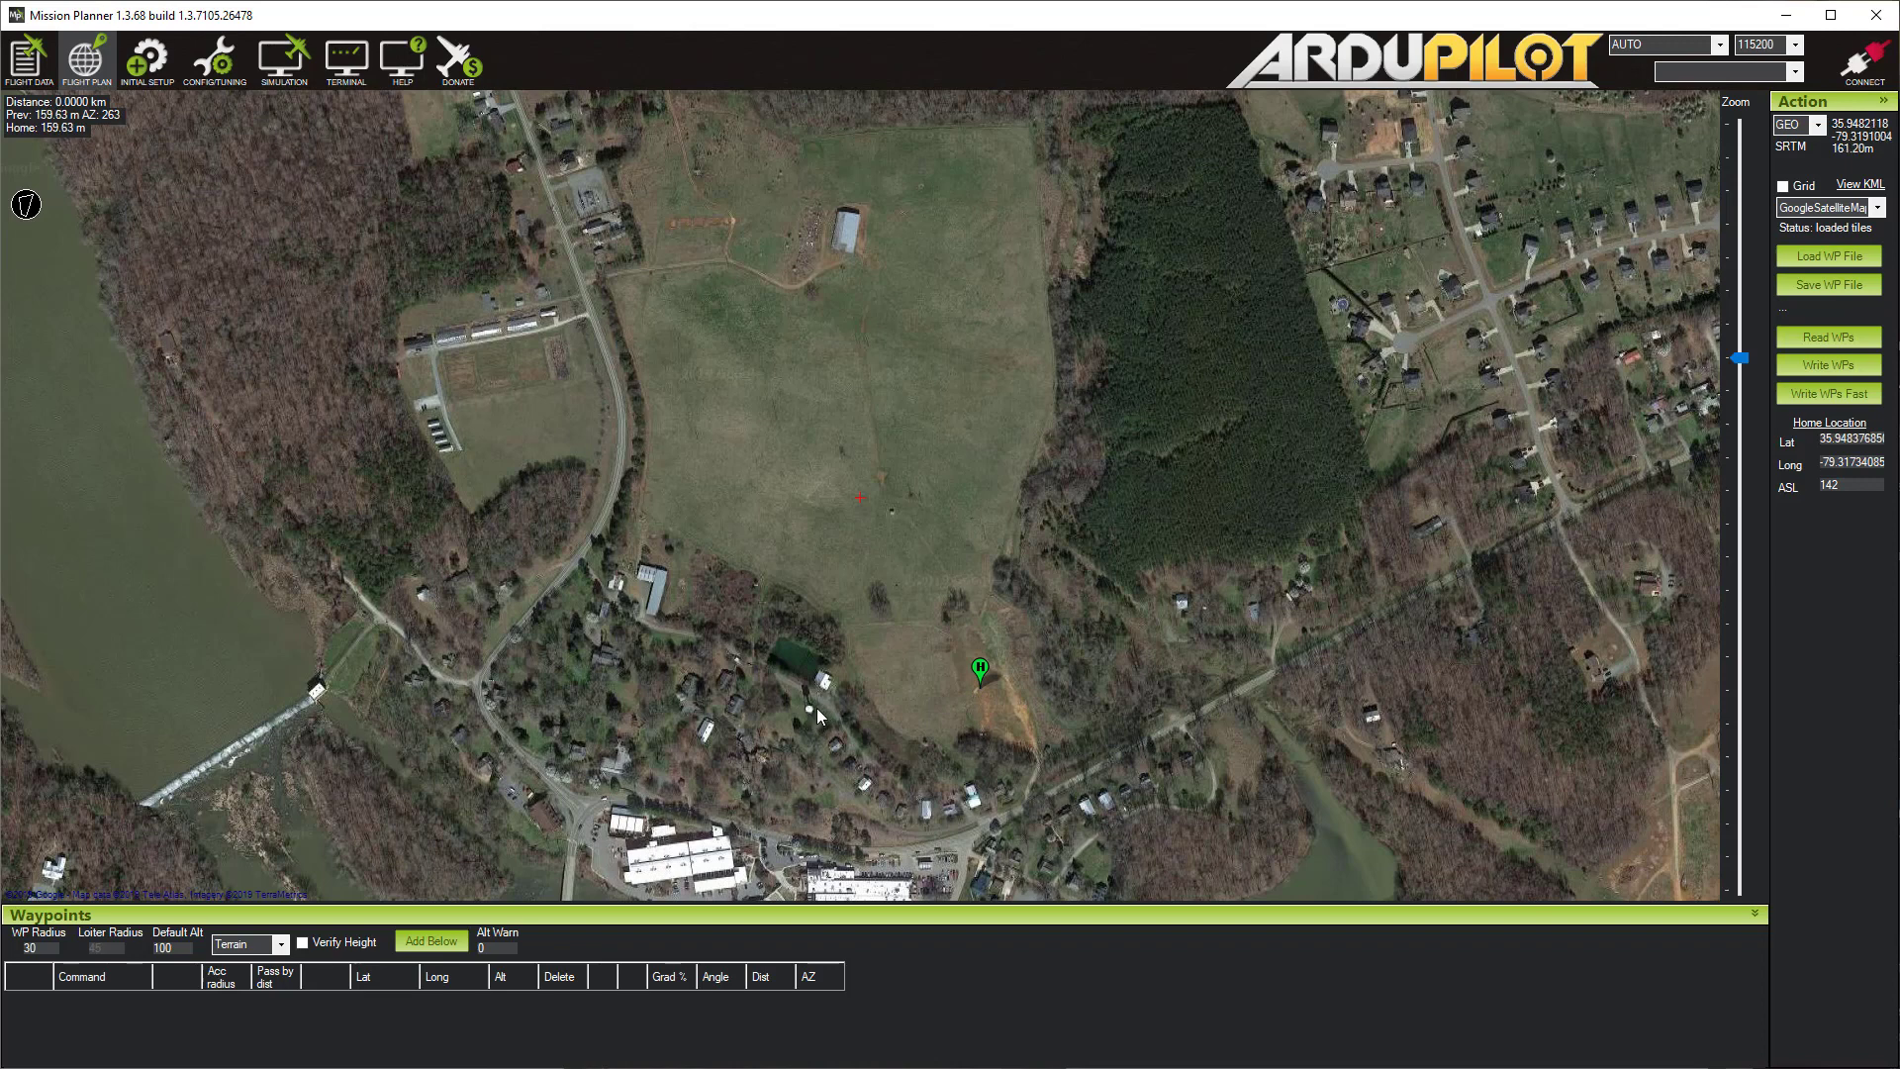
# Step: Insert a takeoff beside the home point with an altitude of 30 and a takeoff pitch of 15
pyautogui.moveTo(980, 681)
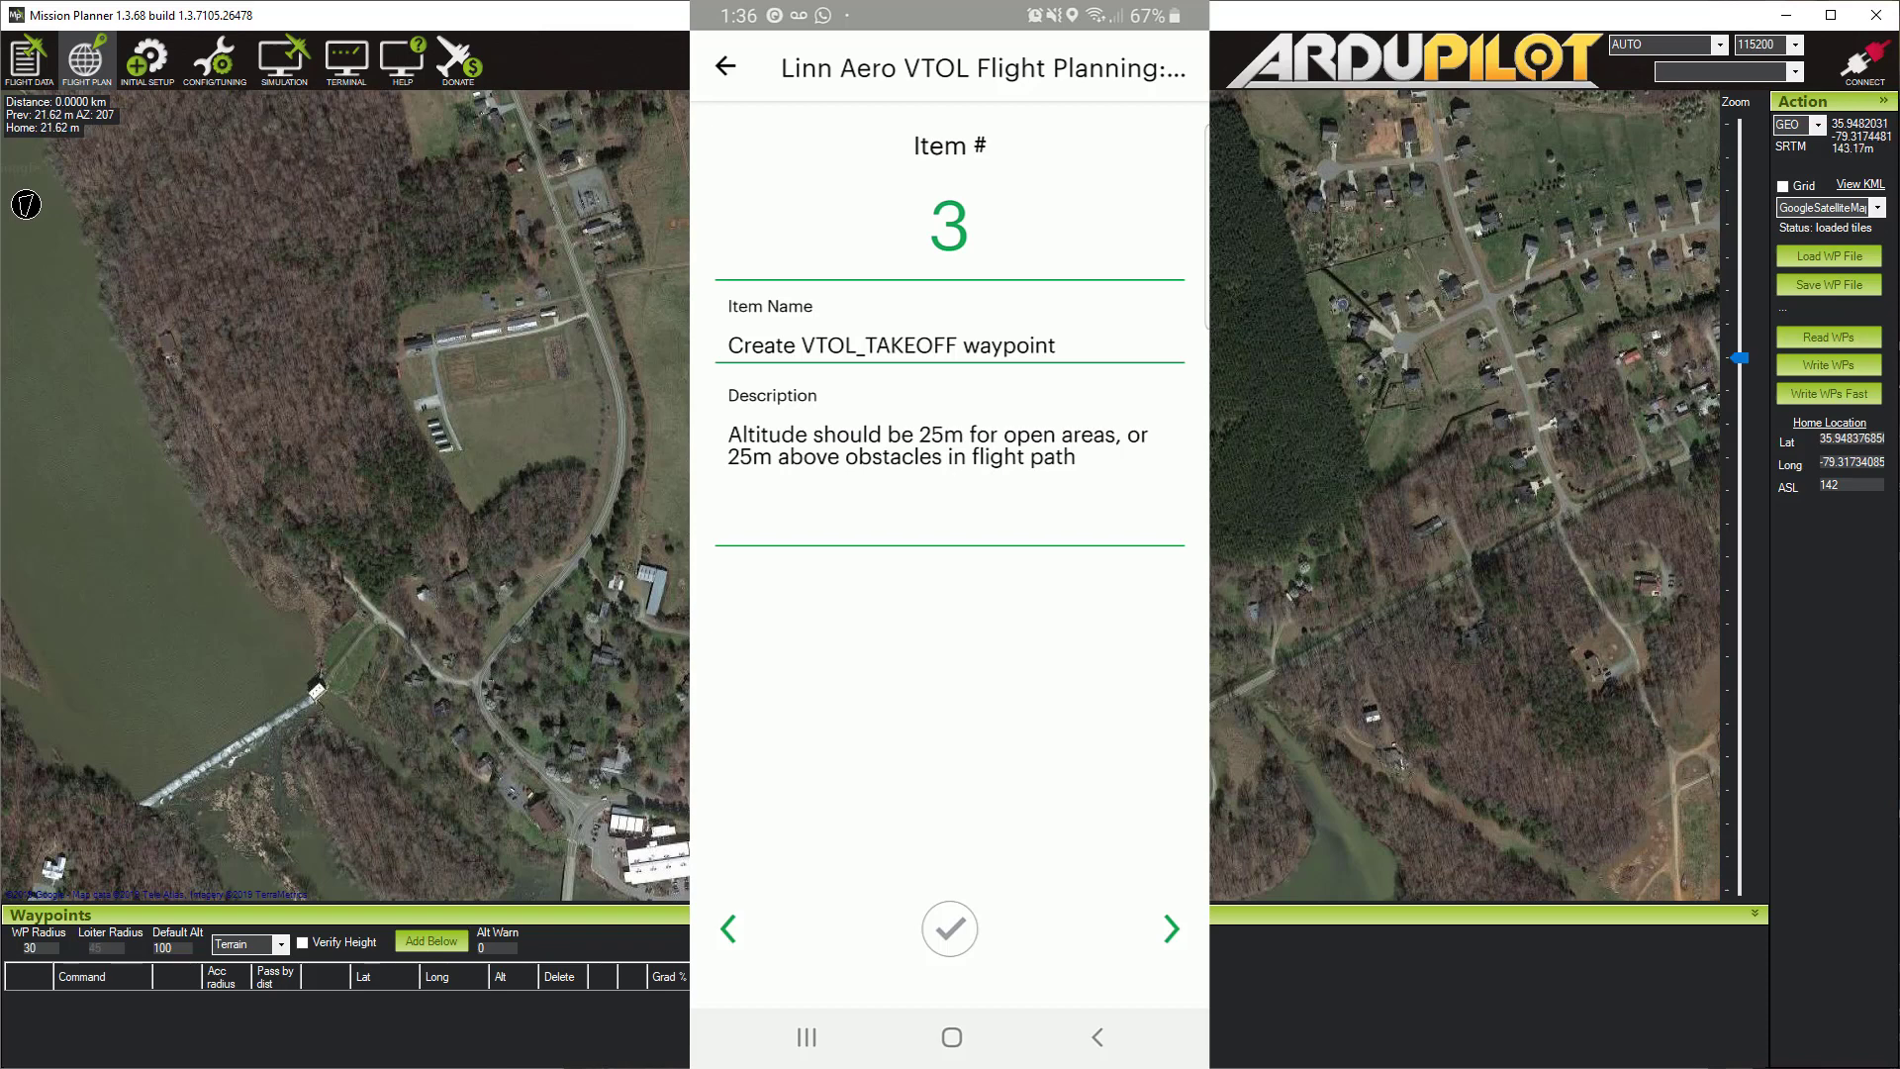
pyautogui.rightClick(968, 693)
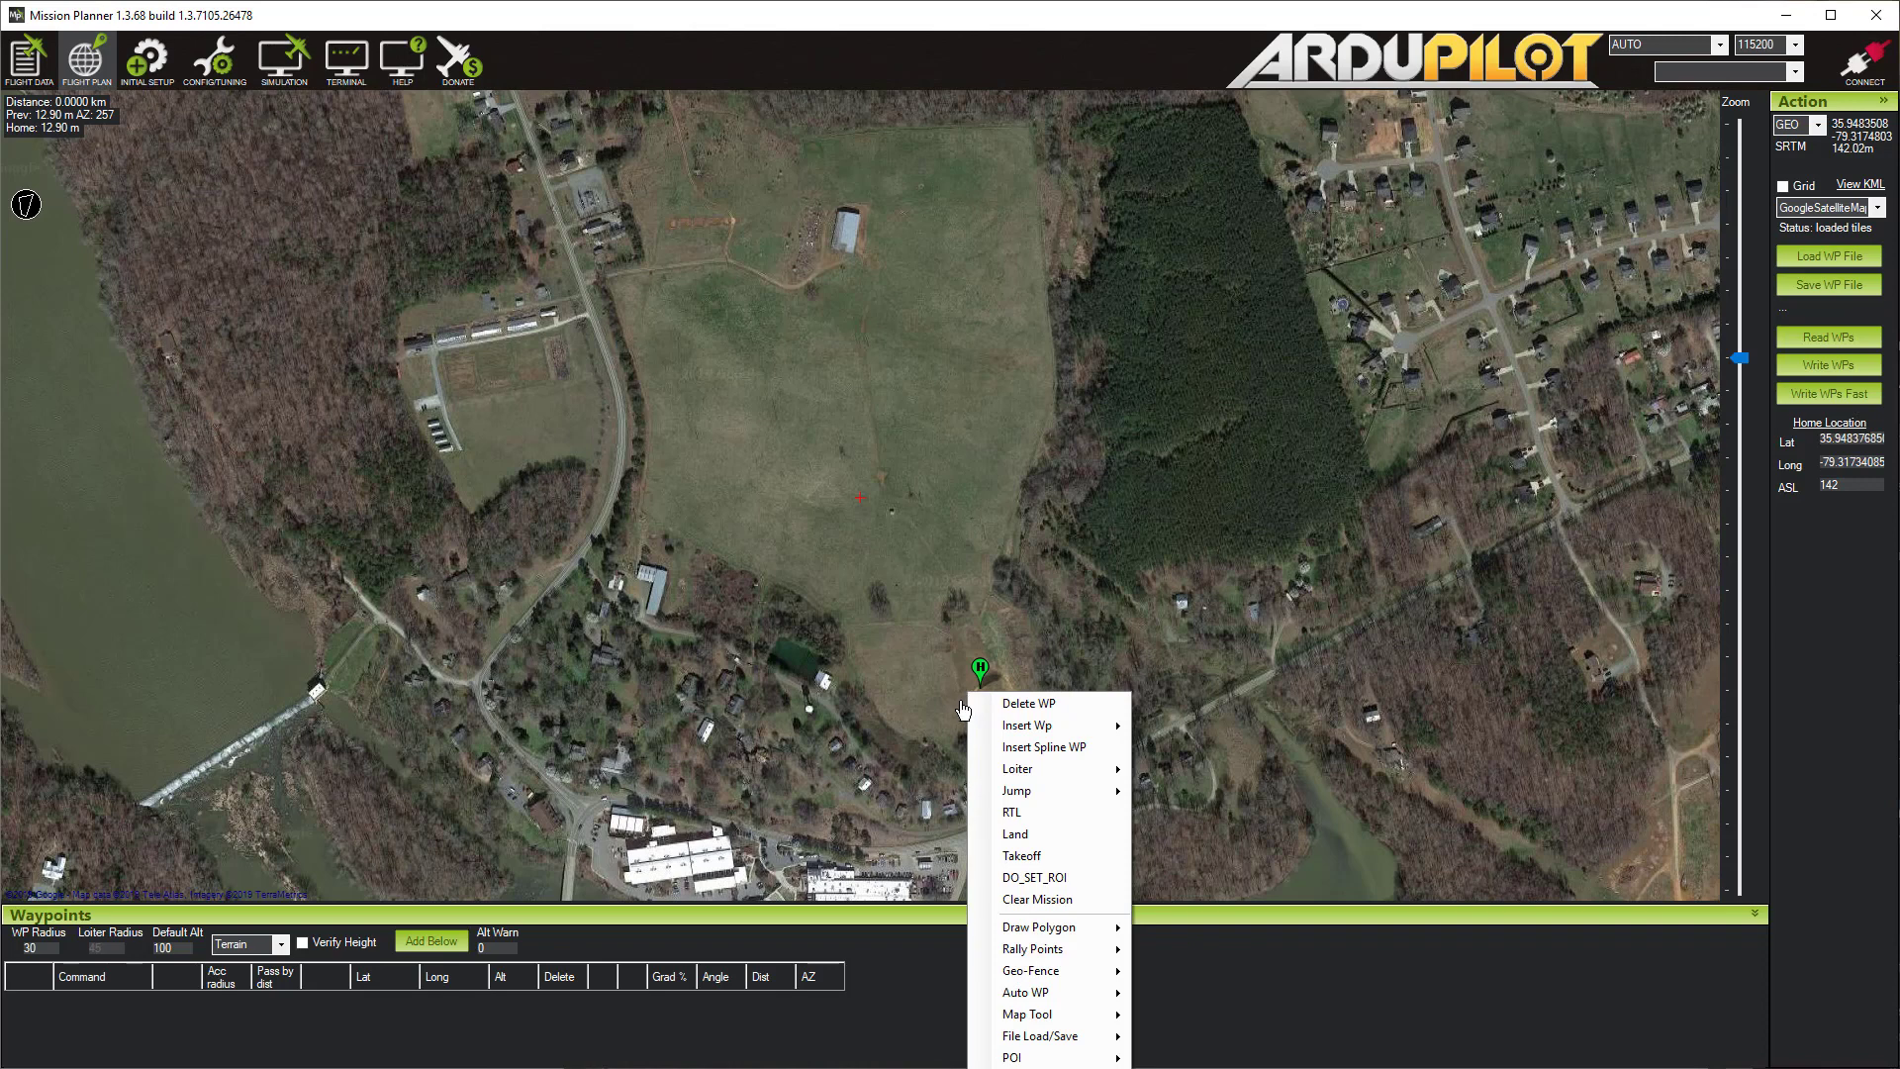
pyautogui.click(878, 67)
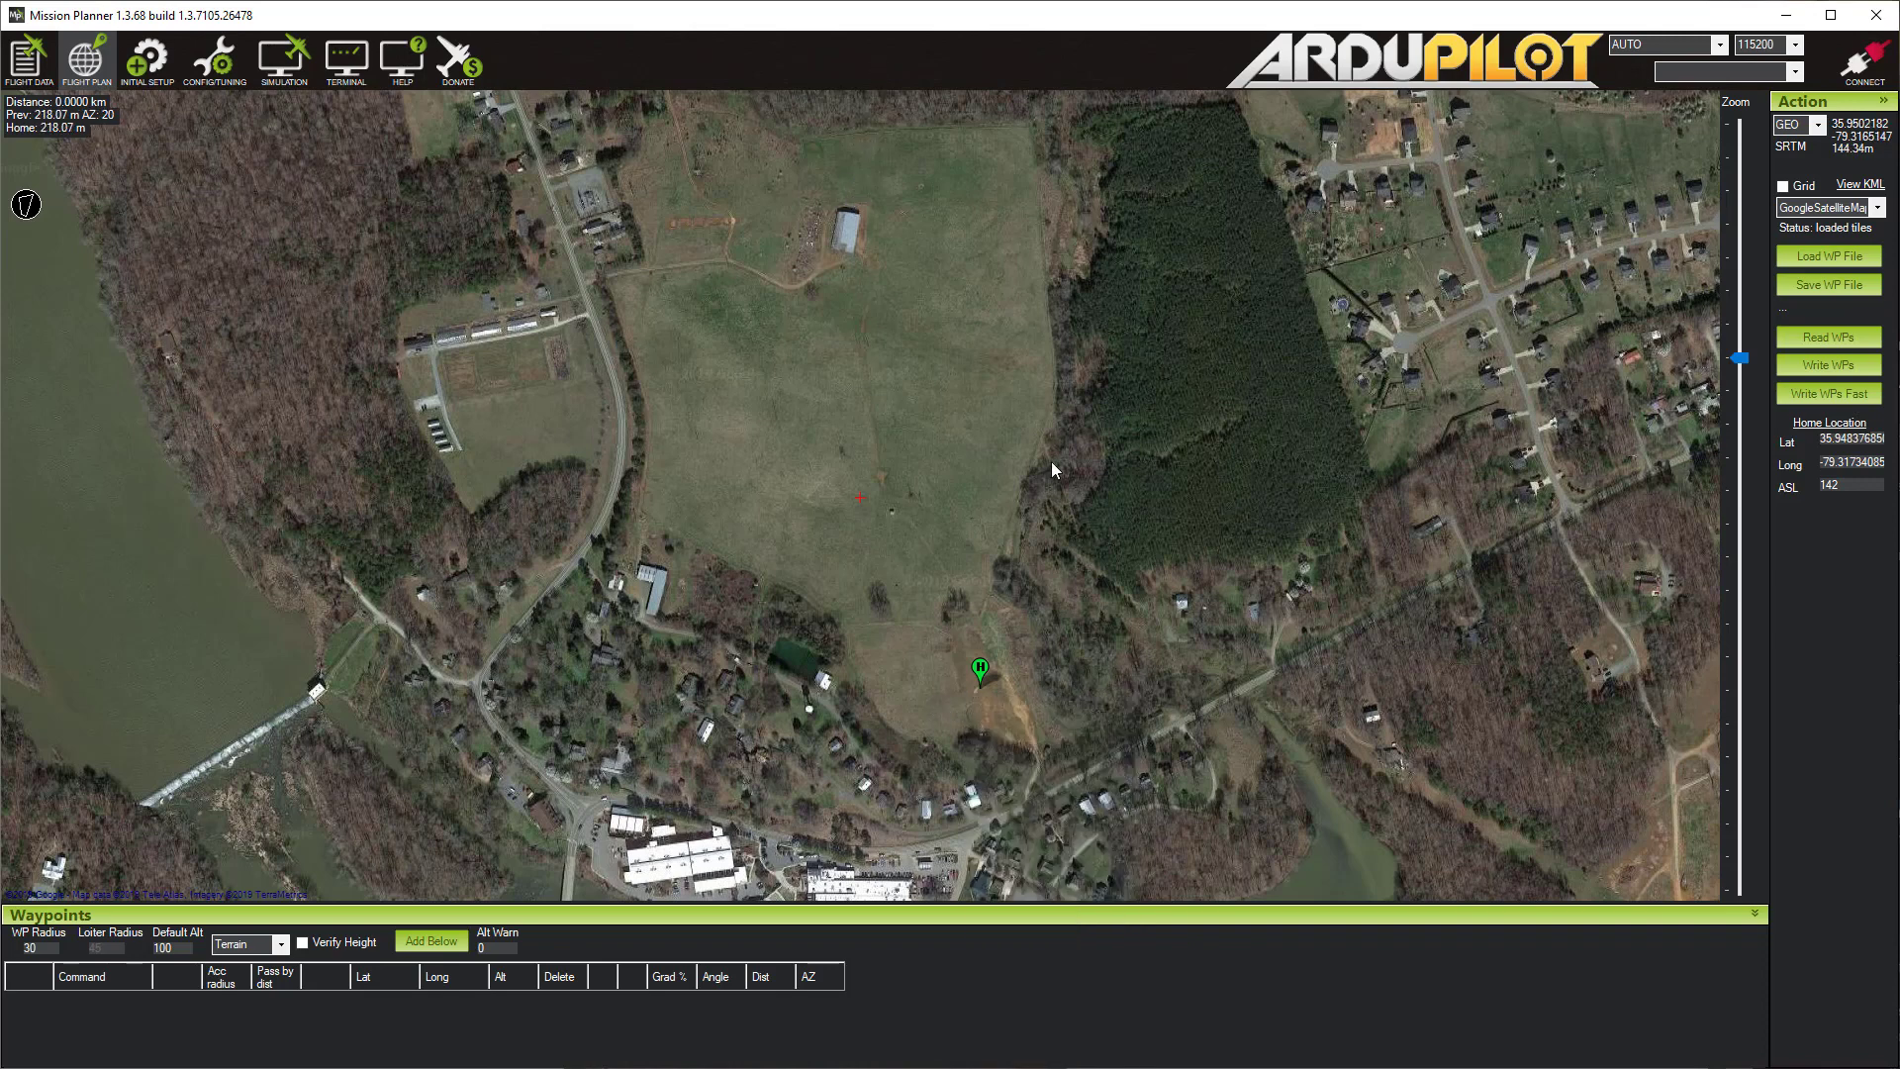
pyautogui.moveTo(1076, 708)
pyautogui.mouseDown()
pyautogui.moveTo(1027, 540)
pyautogui.moveTo(975, 489)
pyautogui.mouseUp()
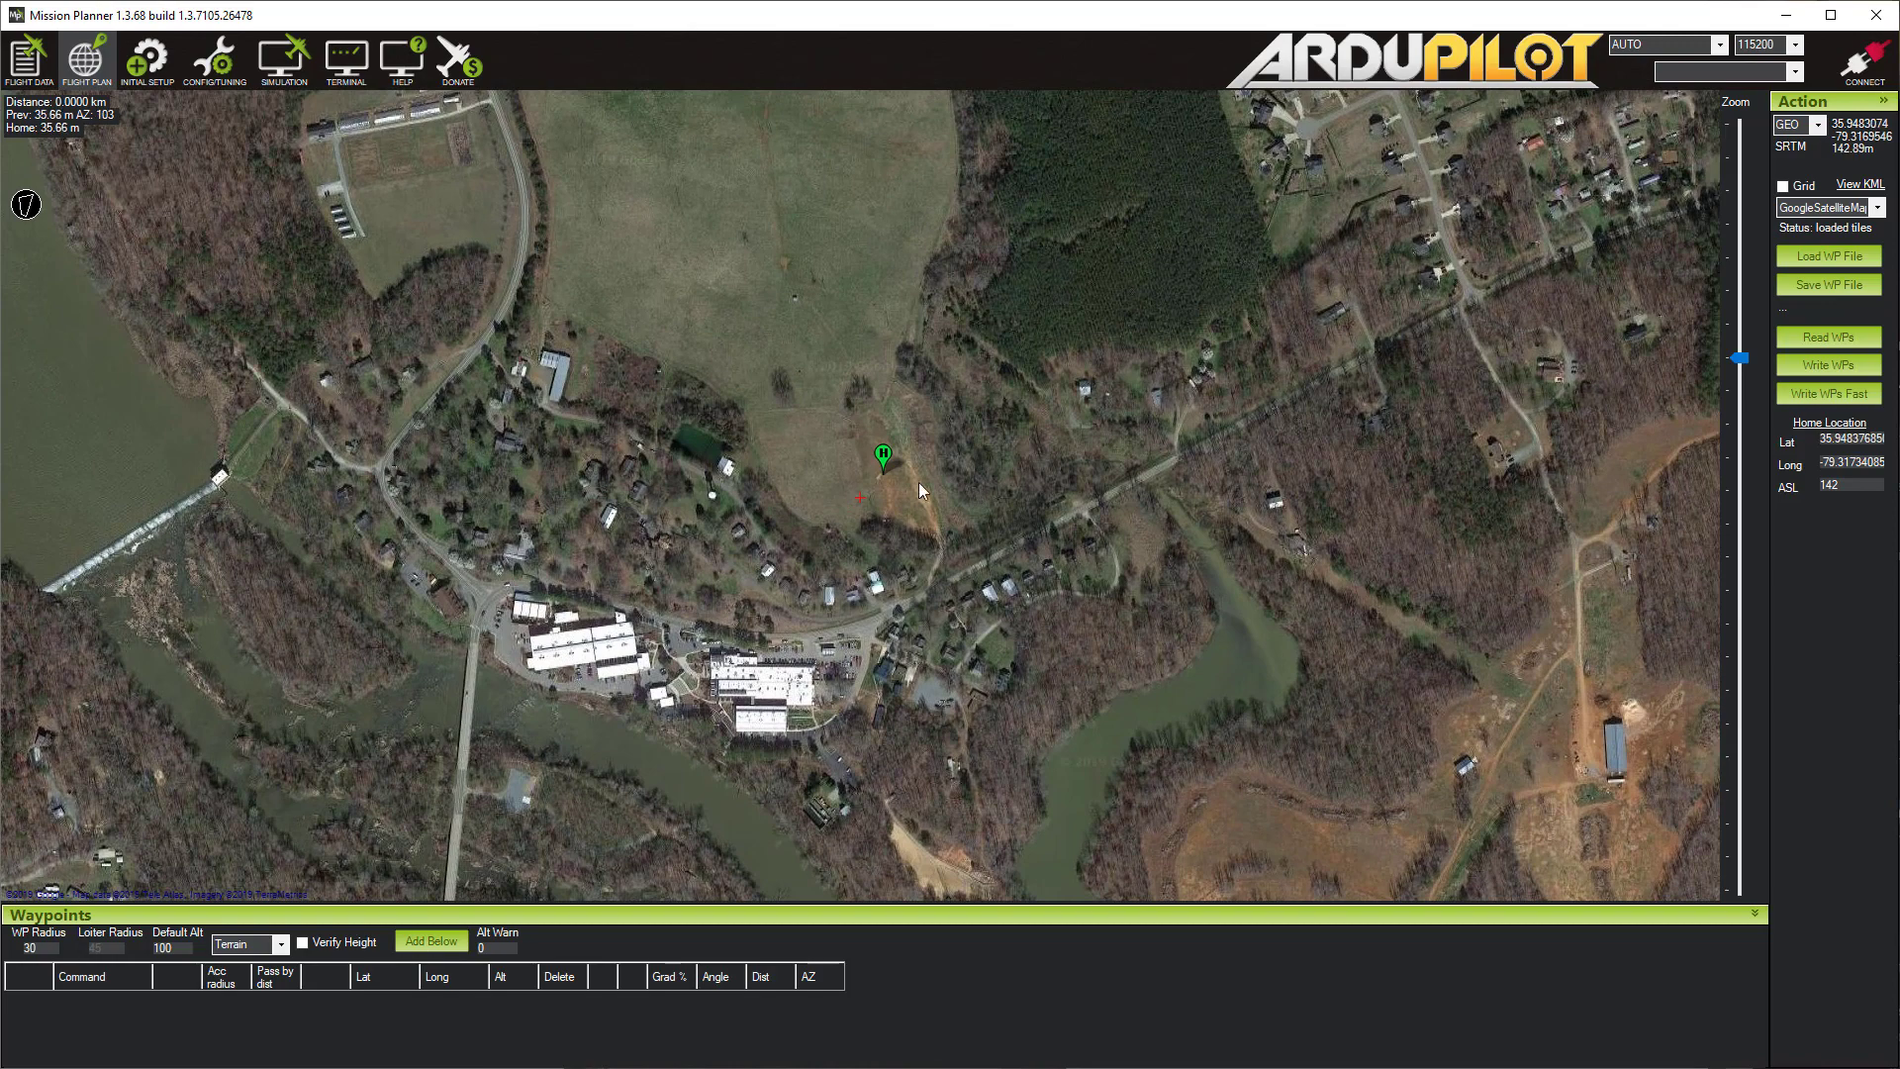
pyautogui.rightClick(867, 475)
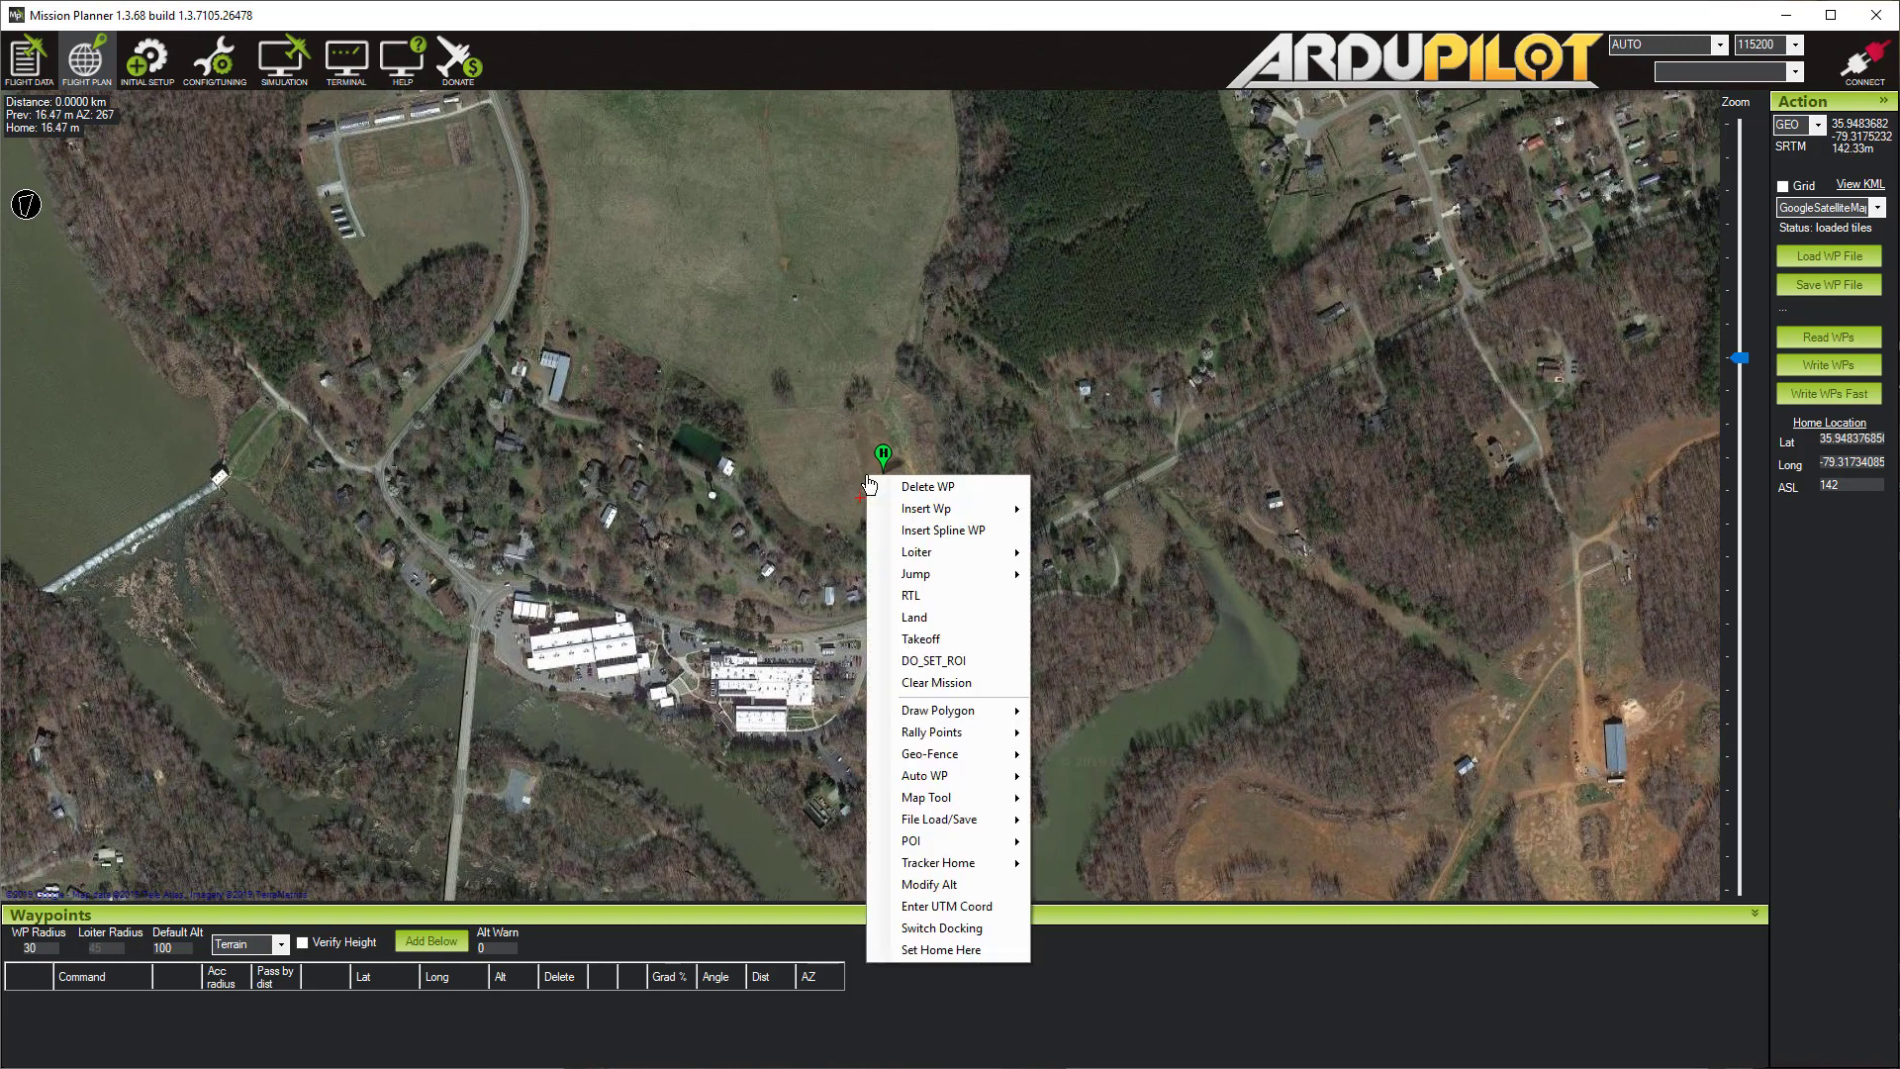
pyautogui.click(923, 639)
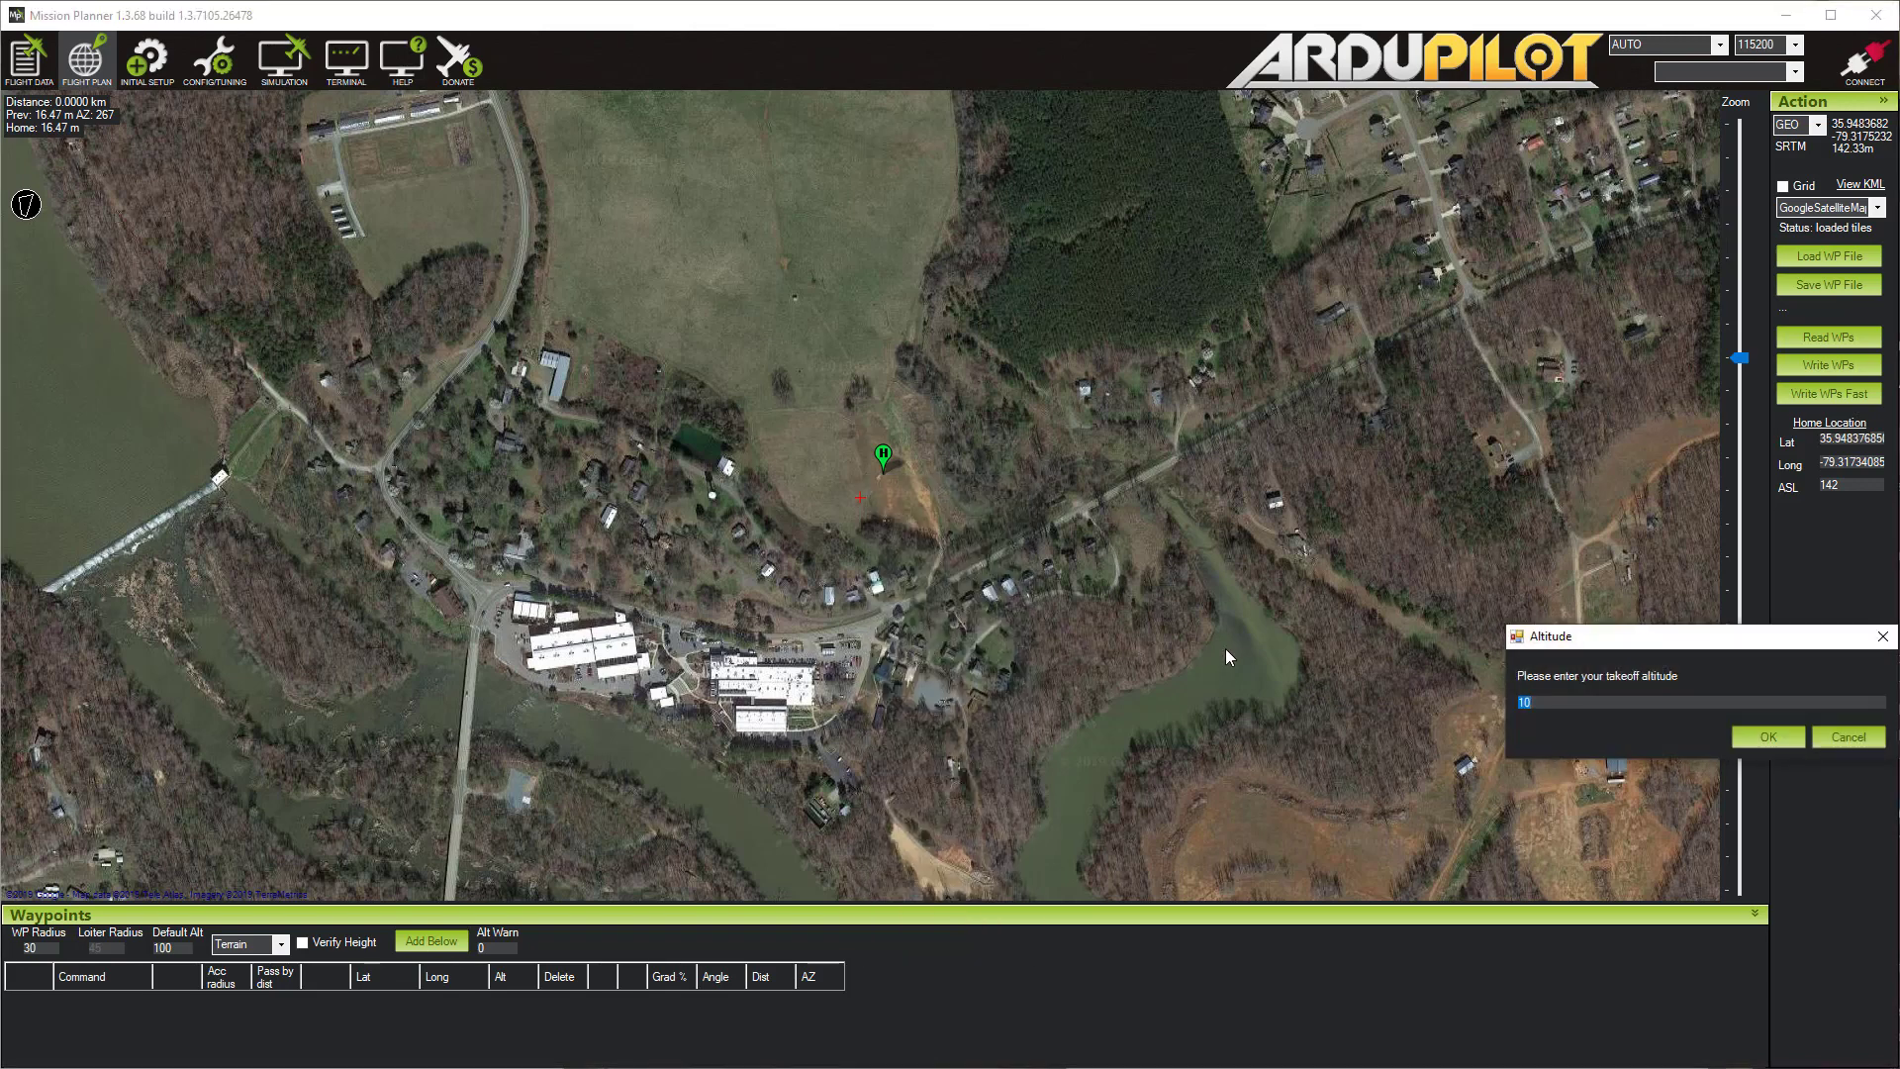
pyautogui.moveTo(1612, 643); pyautogui.dragTo(1383, 589)
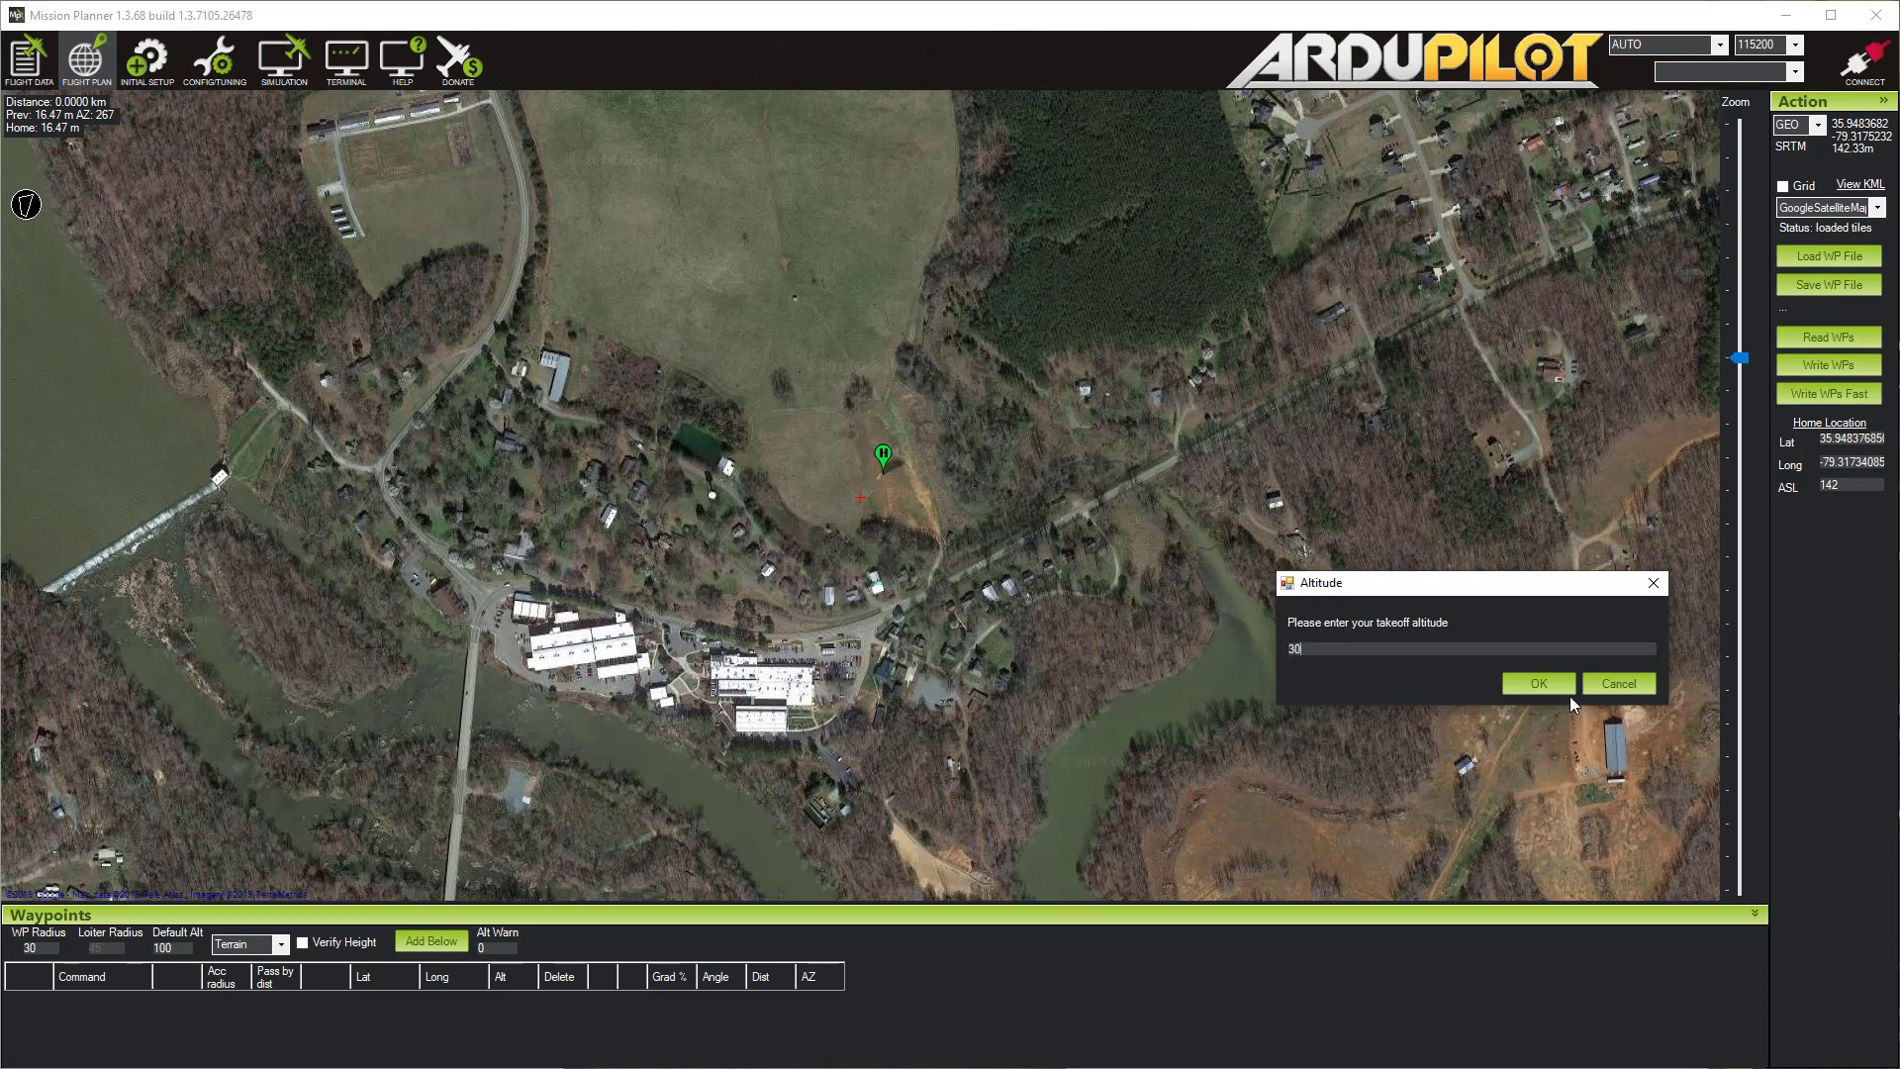
pyautogui.click(1538, 685)
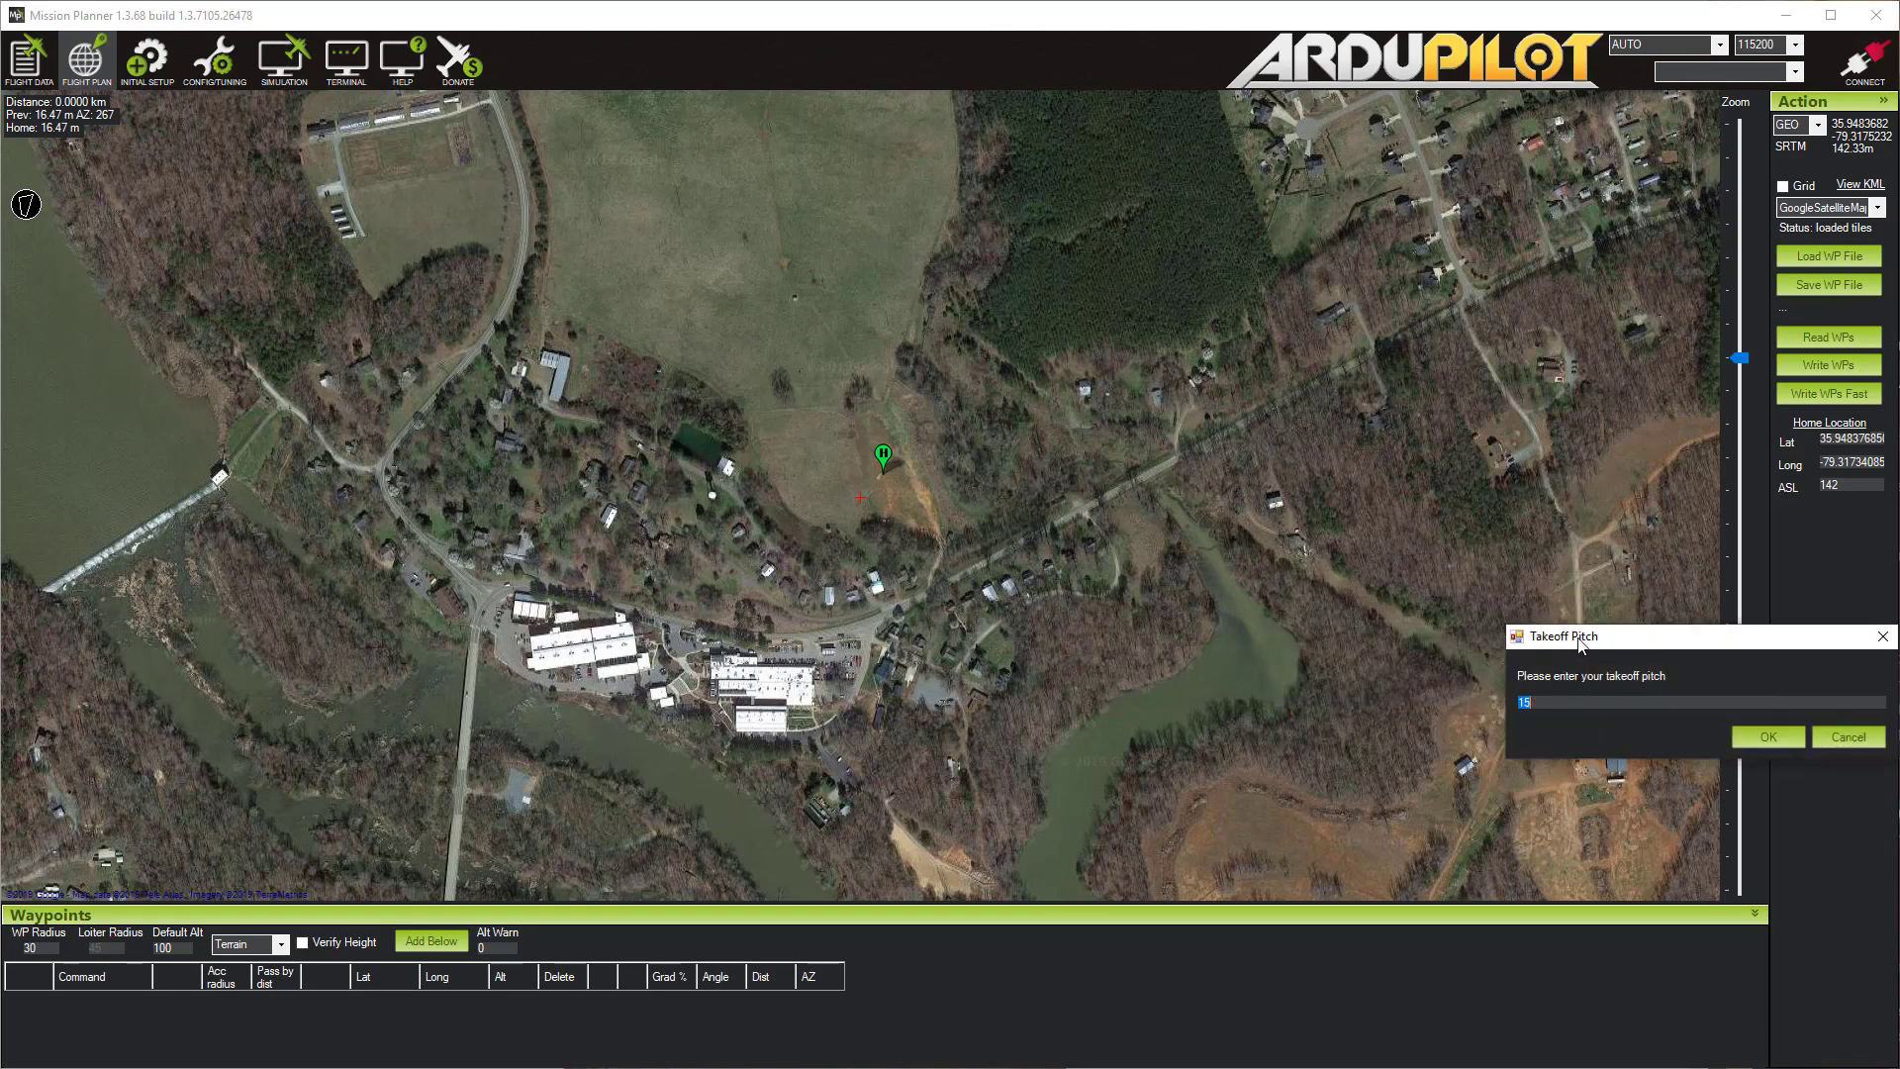
pyautogui.moveTo(1580, 643); pyautogui.dragTo(1361, 644)
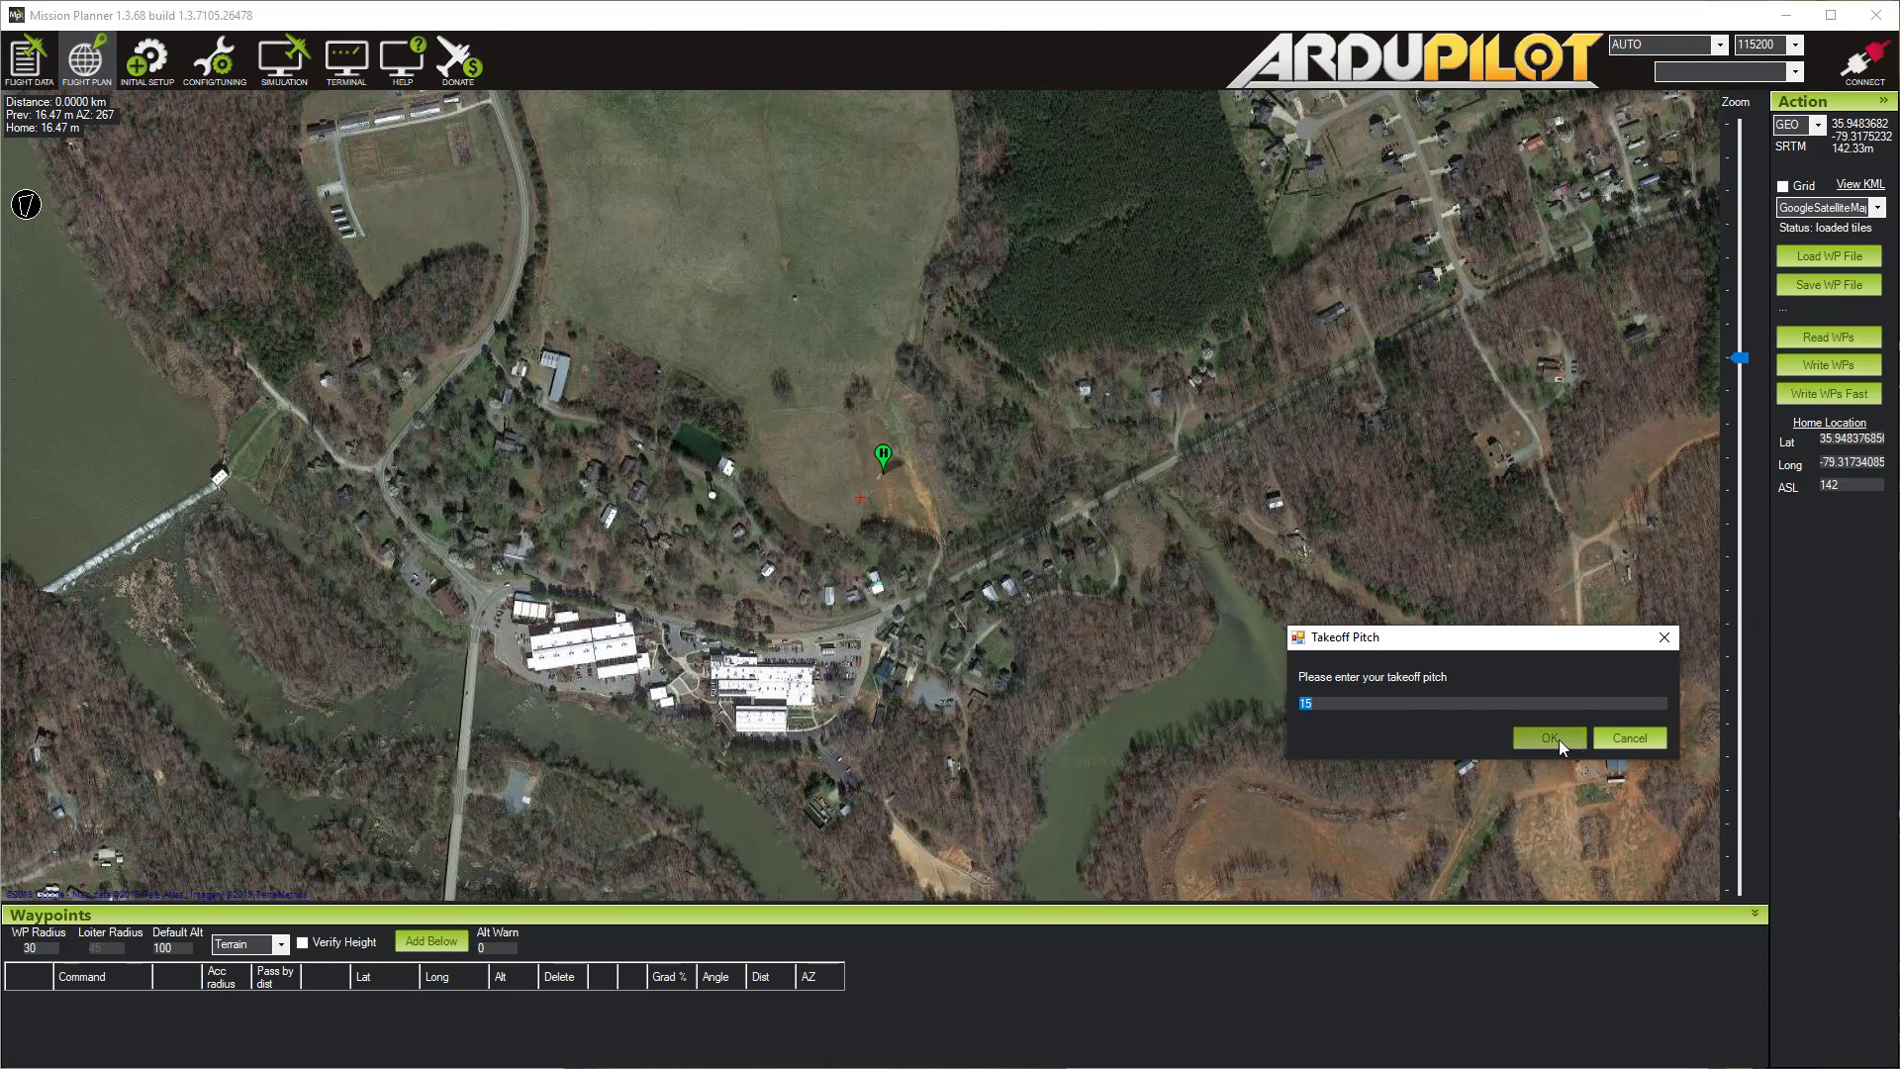
pyautogui.click(1548, 736)
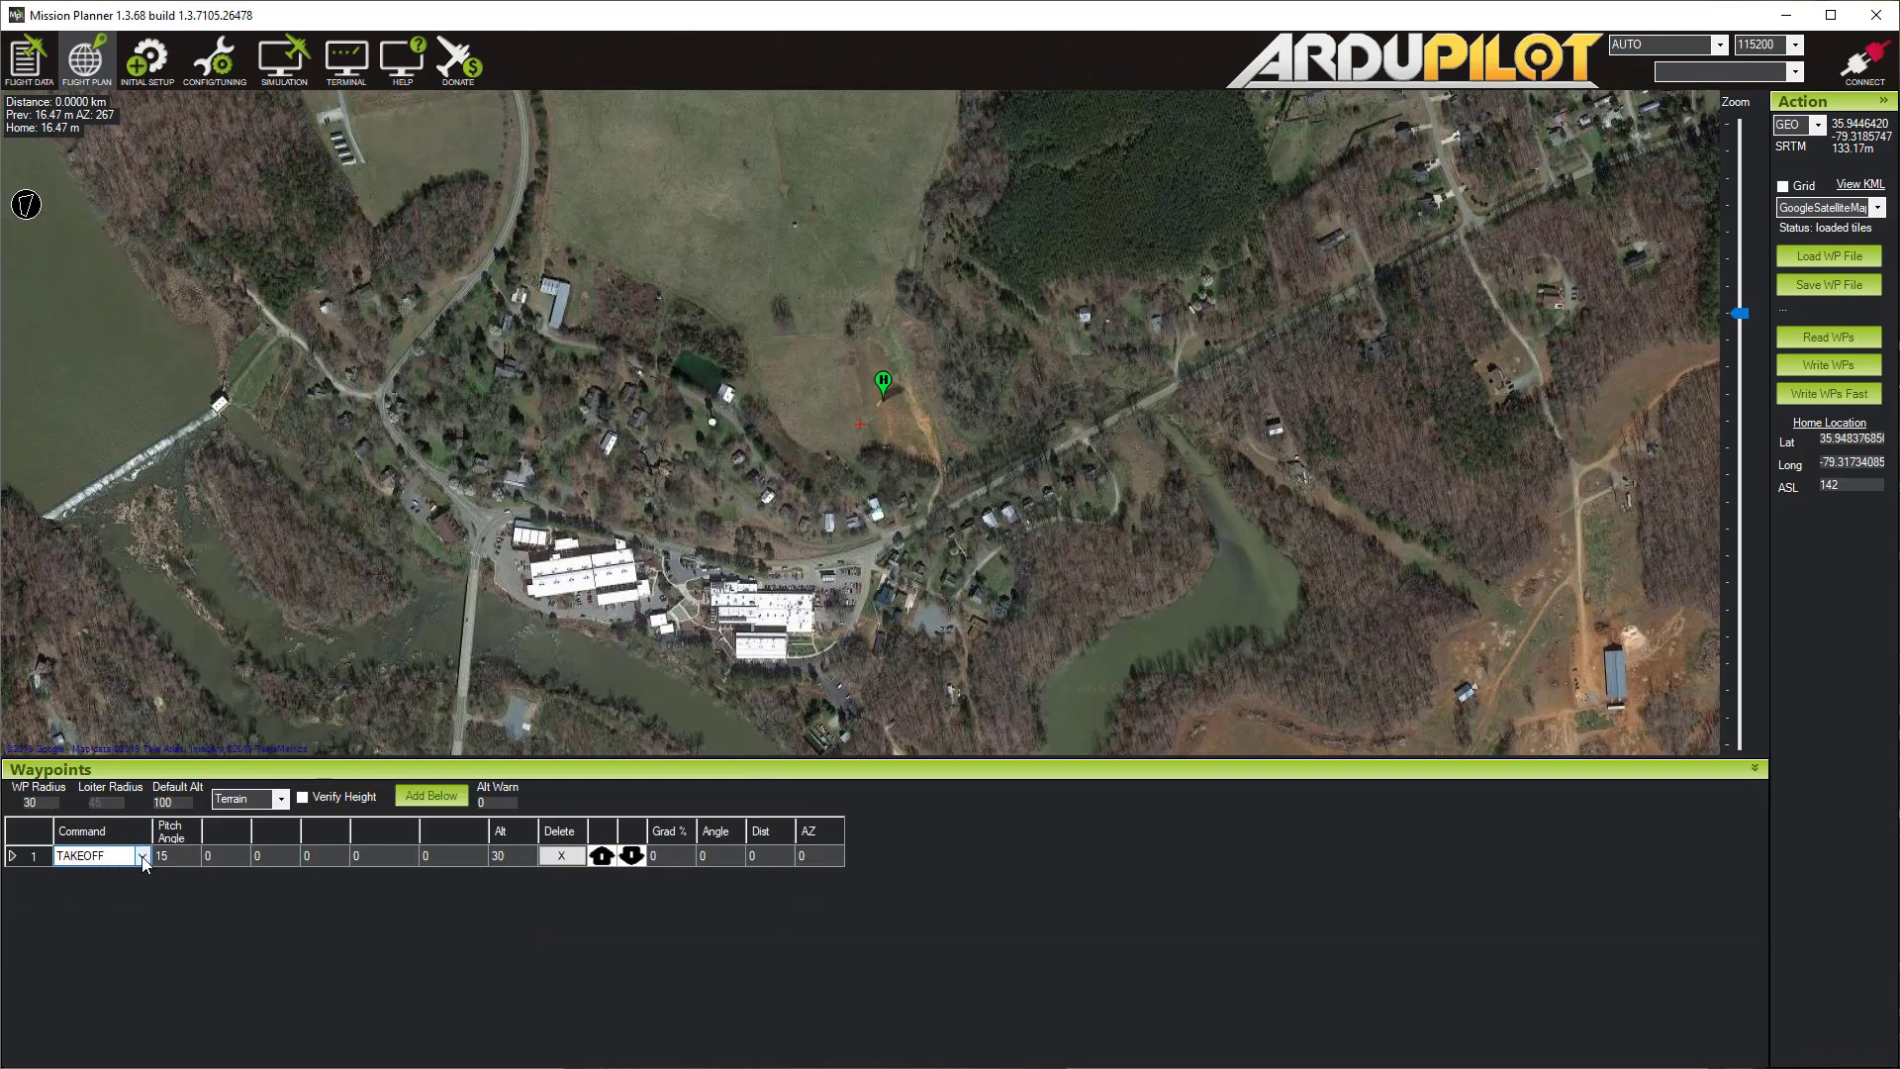
# Step: Change the takeoff item's command to VTOL_TAKEOFF and set its first parameter to 0
pyautogui.click(143, 857)
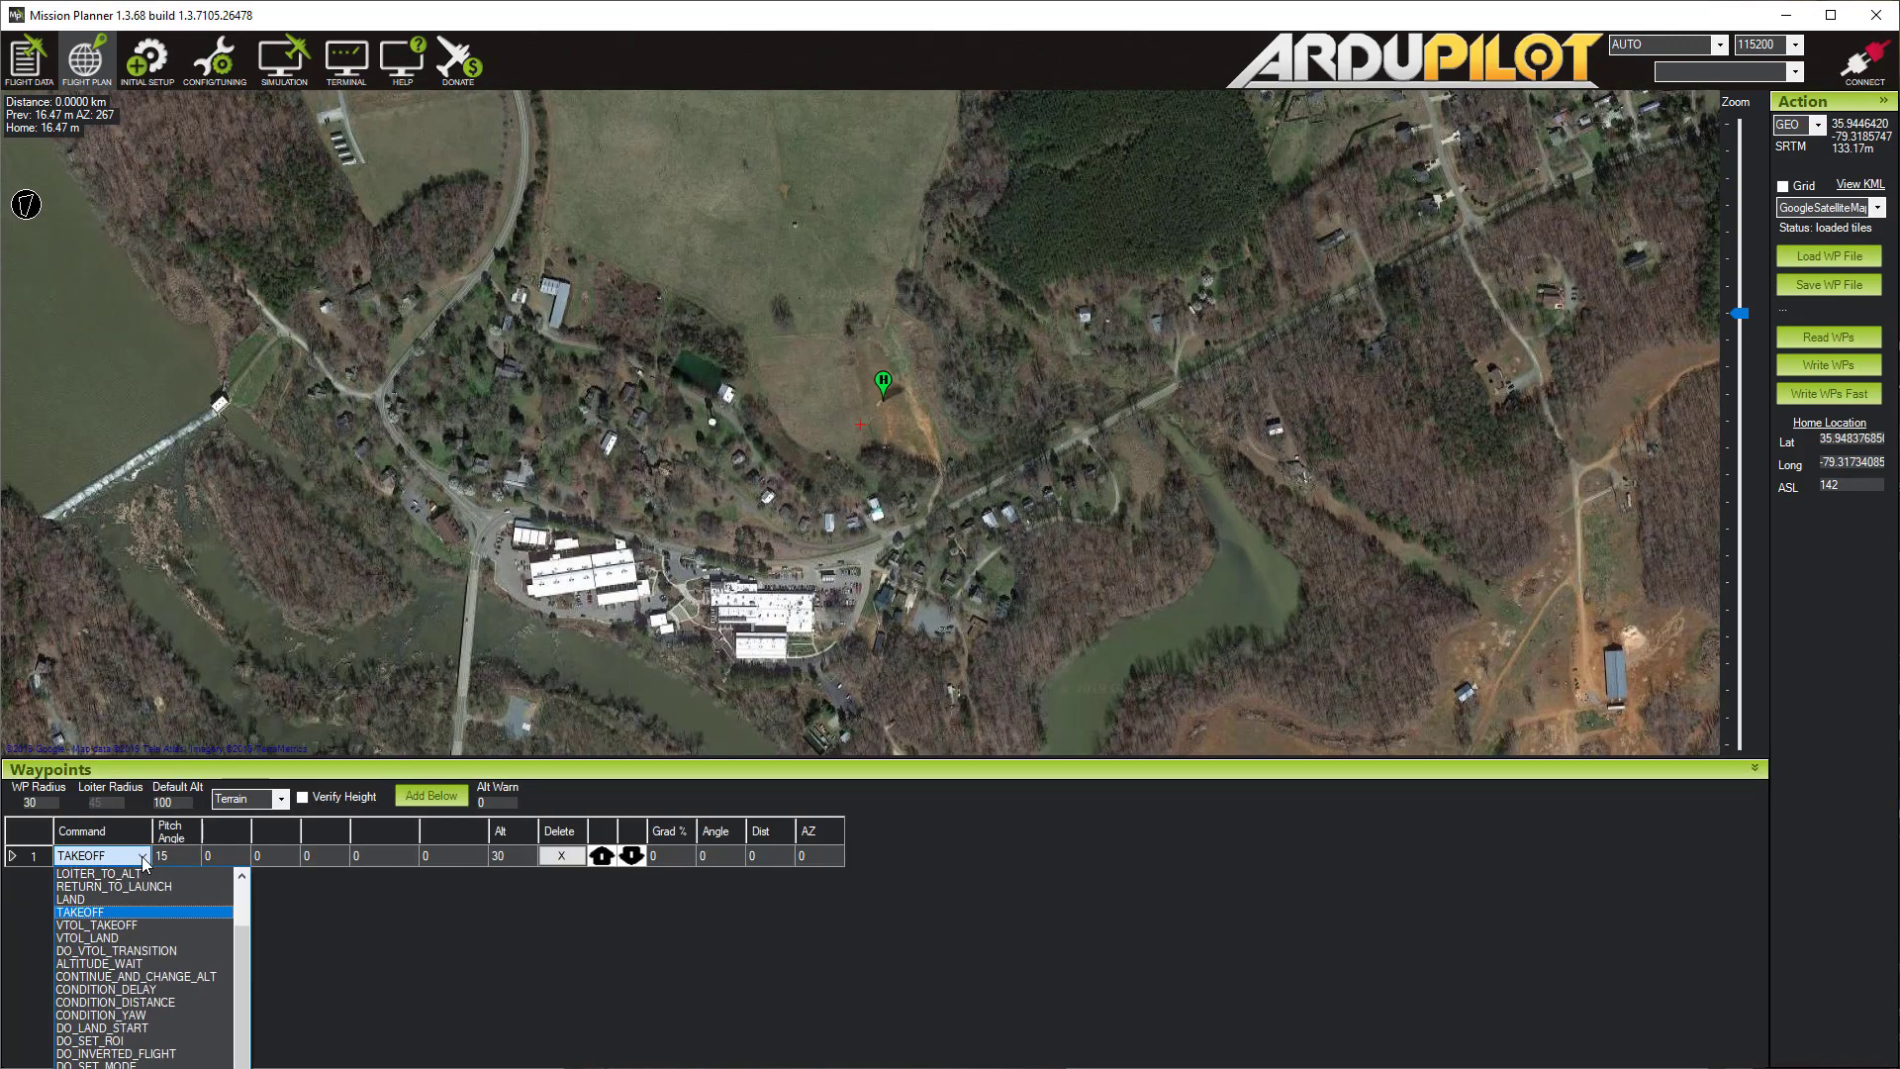
pyautogui.click(143, 925)
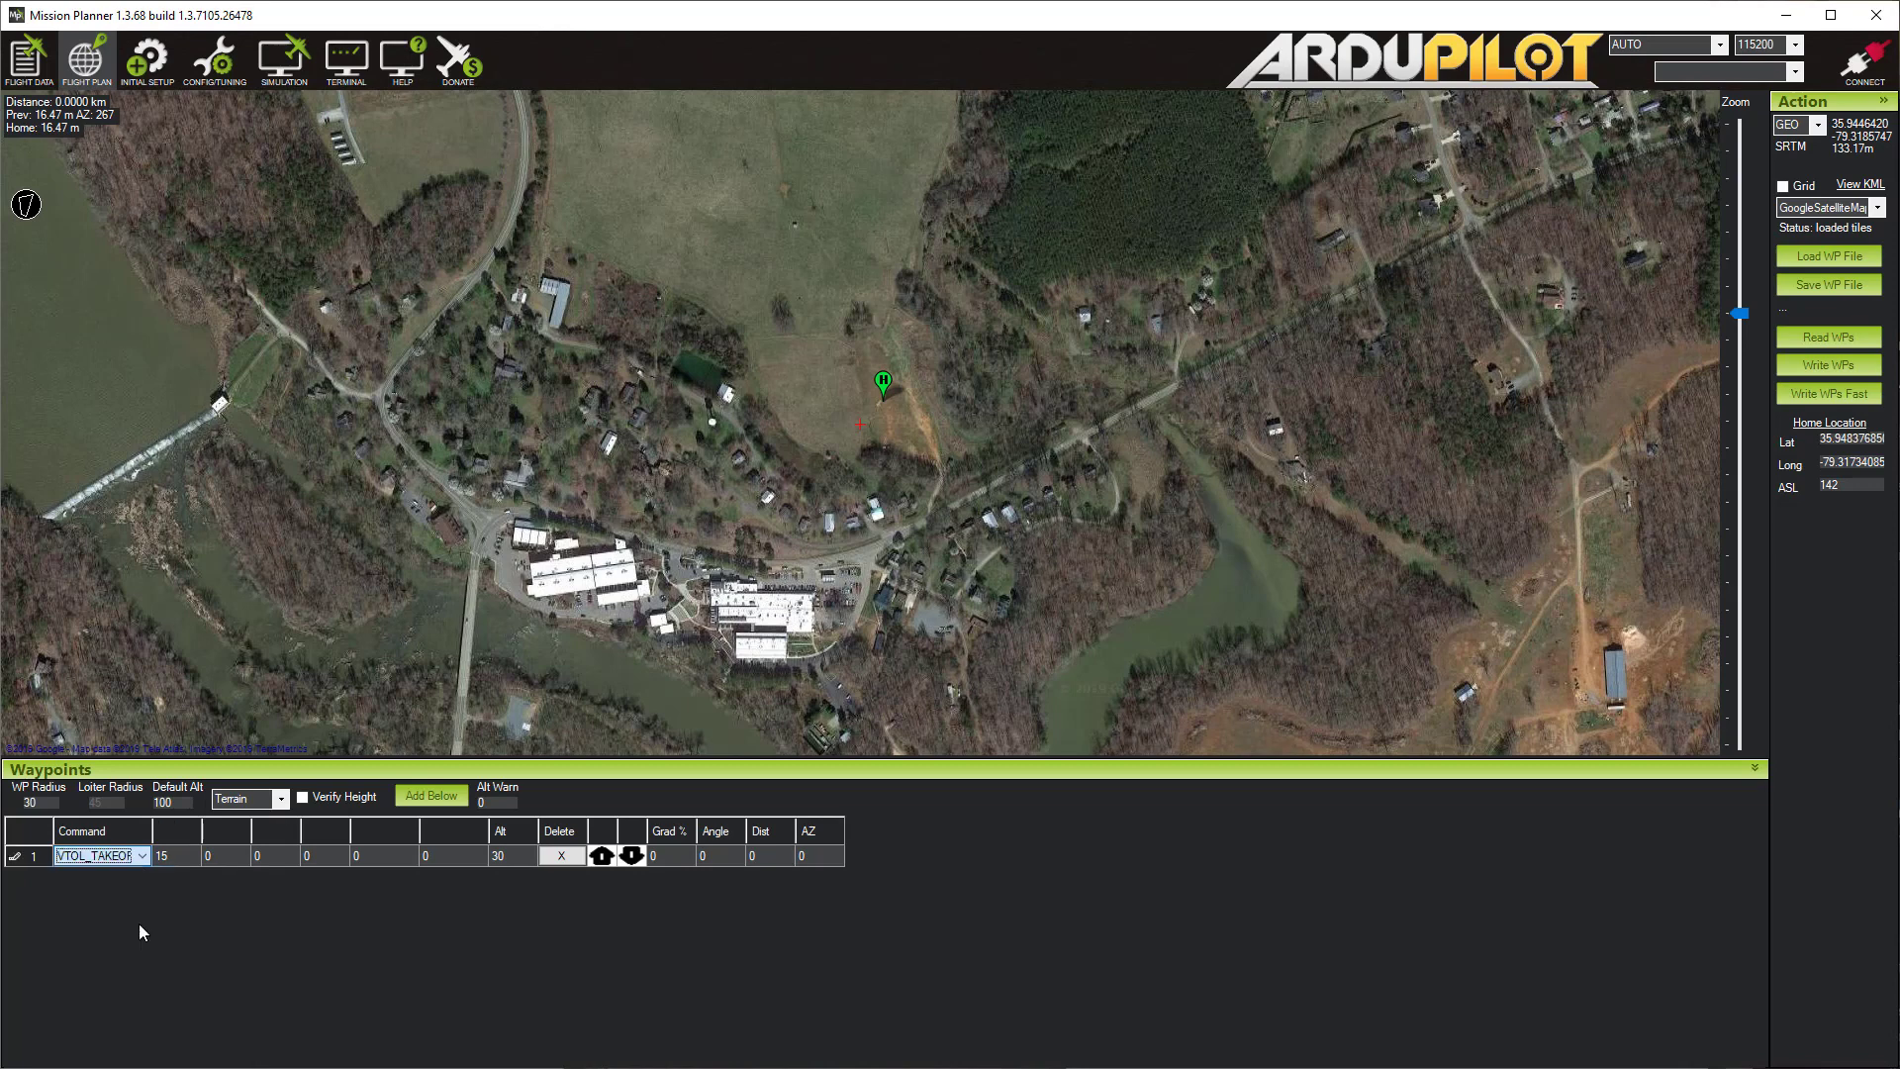
pyautogui.click(166, 857)
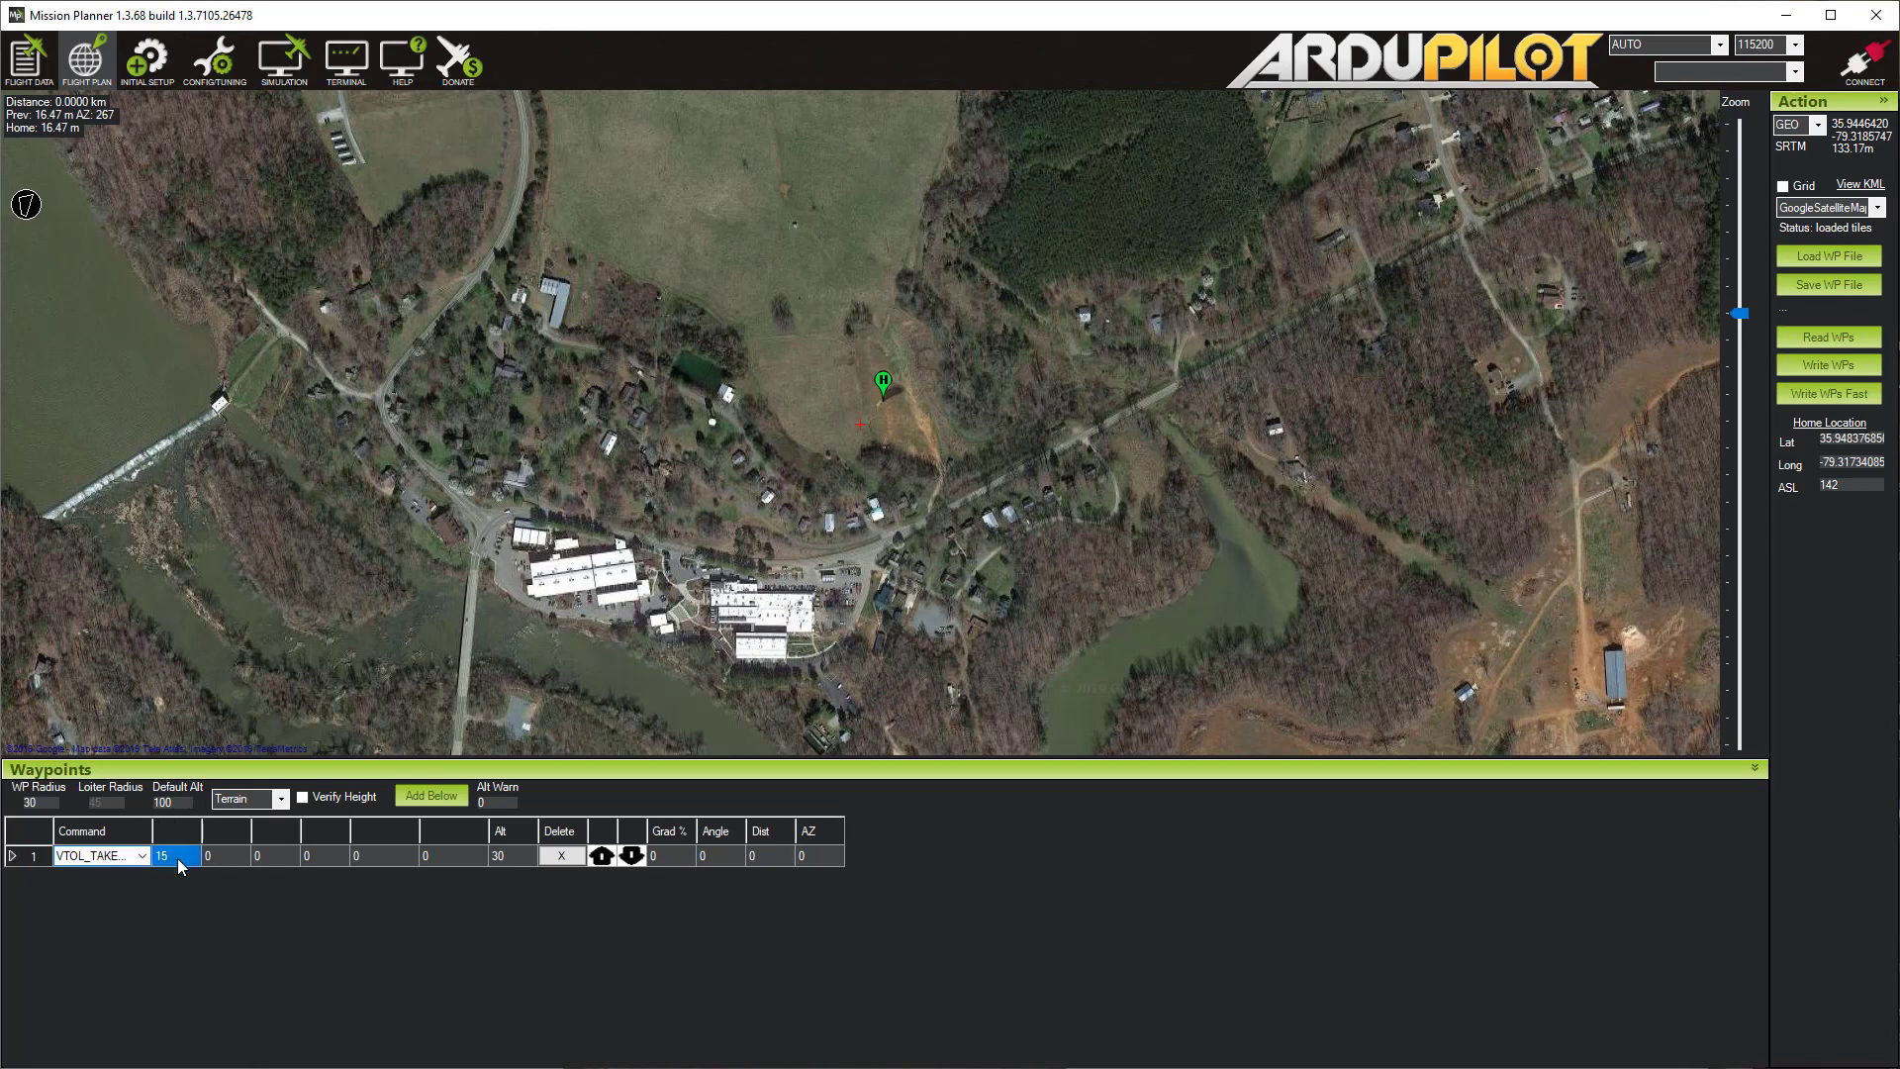
pyautogui.write('0')
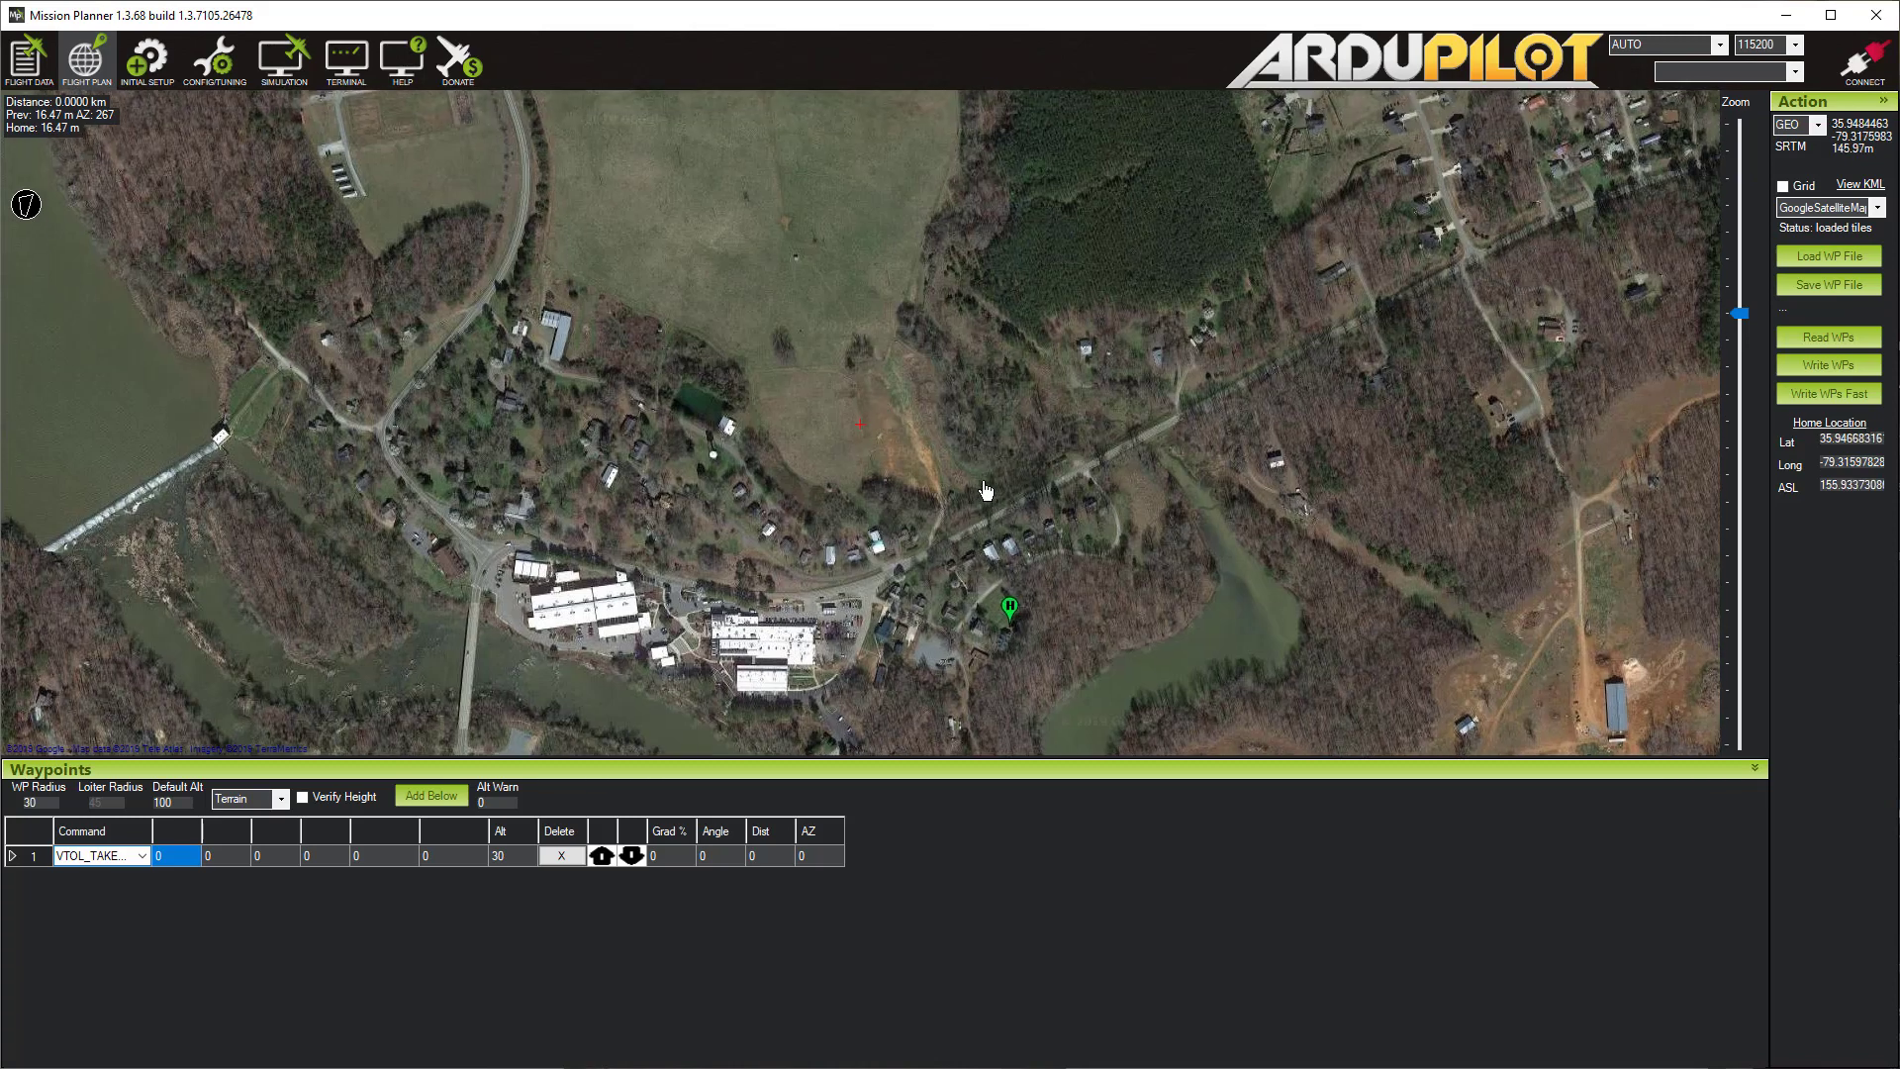
# Step: Move the home point from the wooded area back into the clearing south of the field, at about 35.9484, -79.3175
pyautogui.moveTo(1009, 607); pyautogui.dragTo(874, 445)
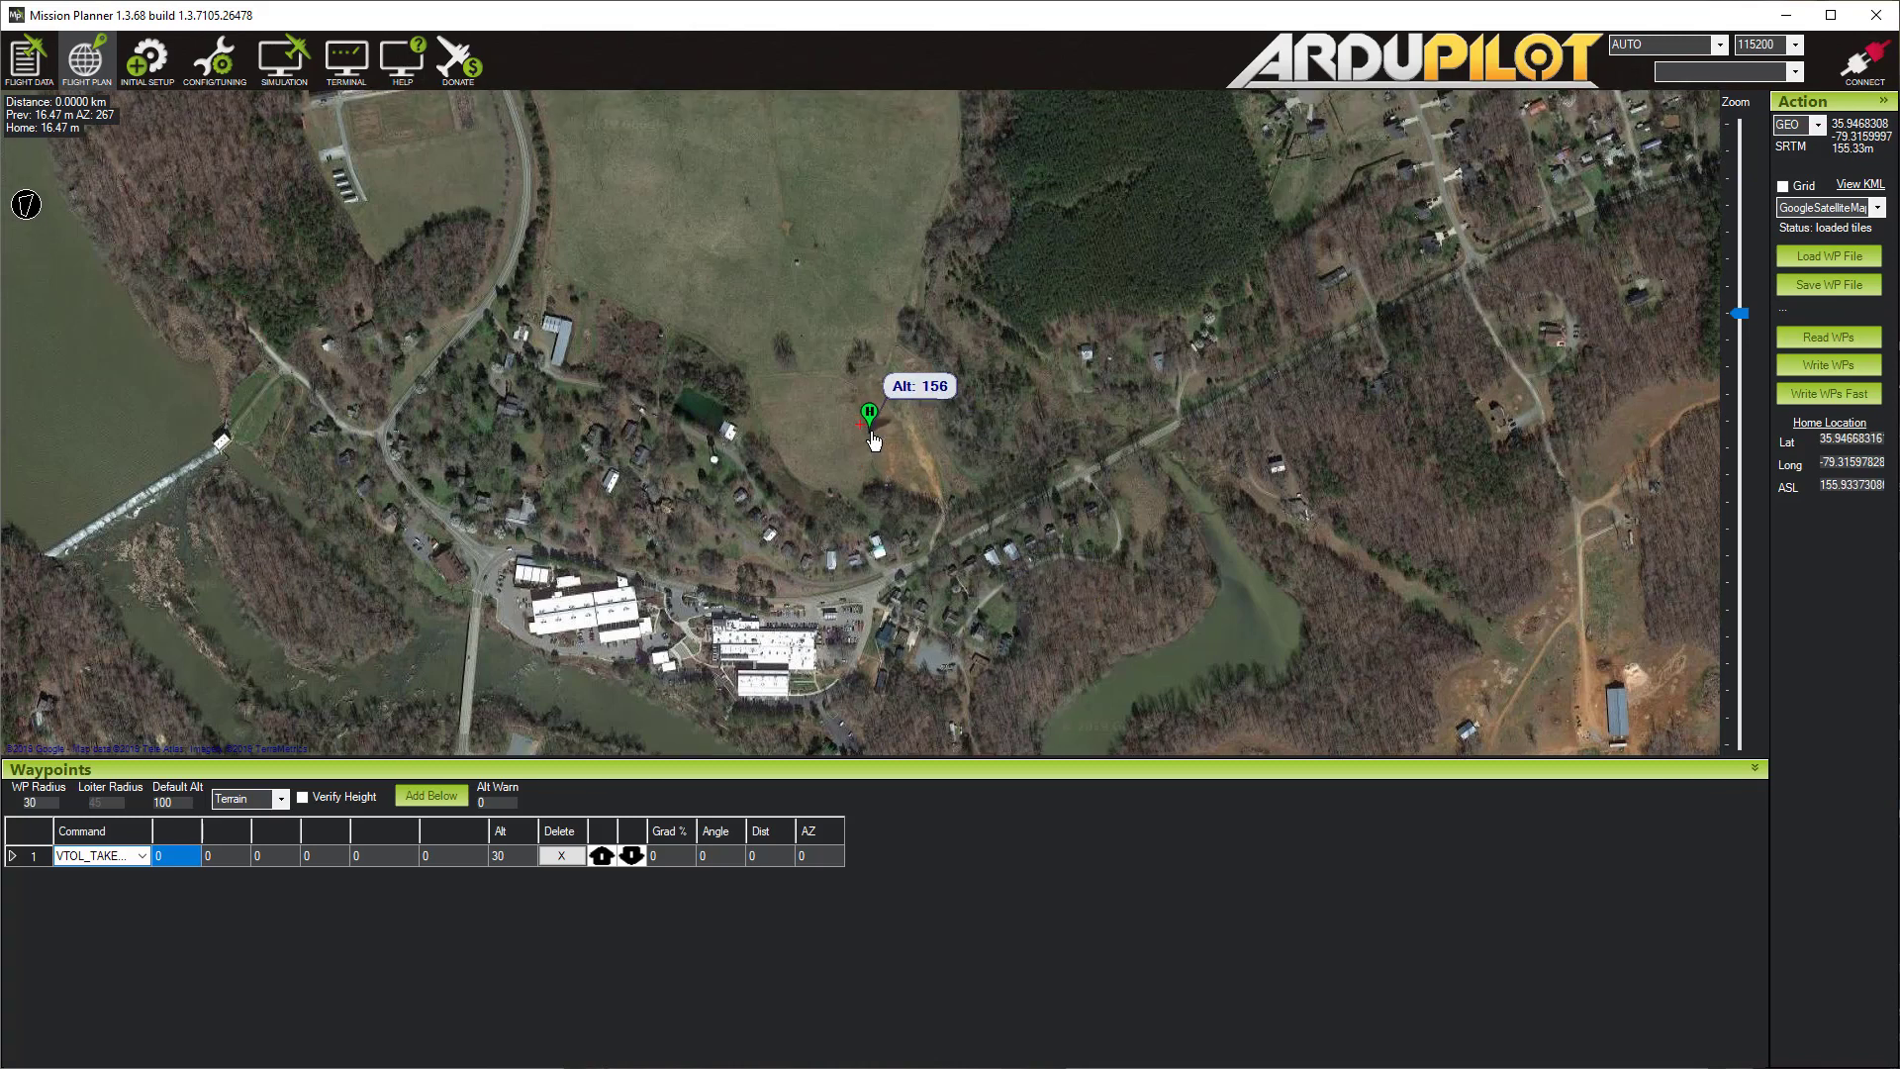
pyautogui.moveTo(998, 518); pyautogui.dragTo(1055, 638)
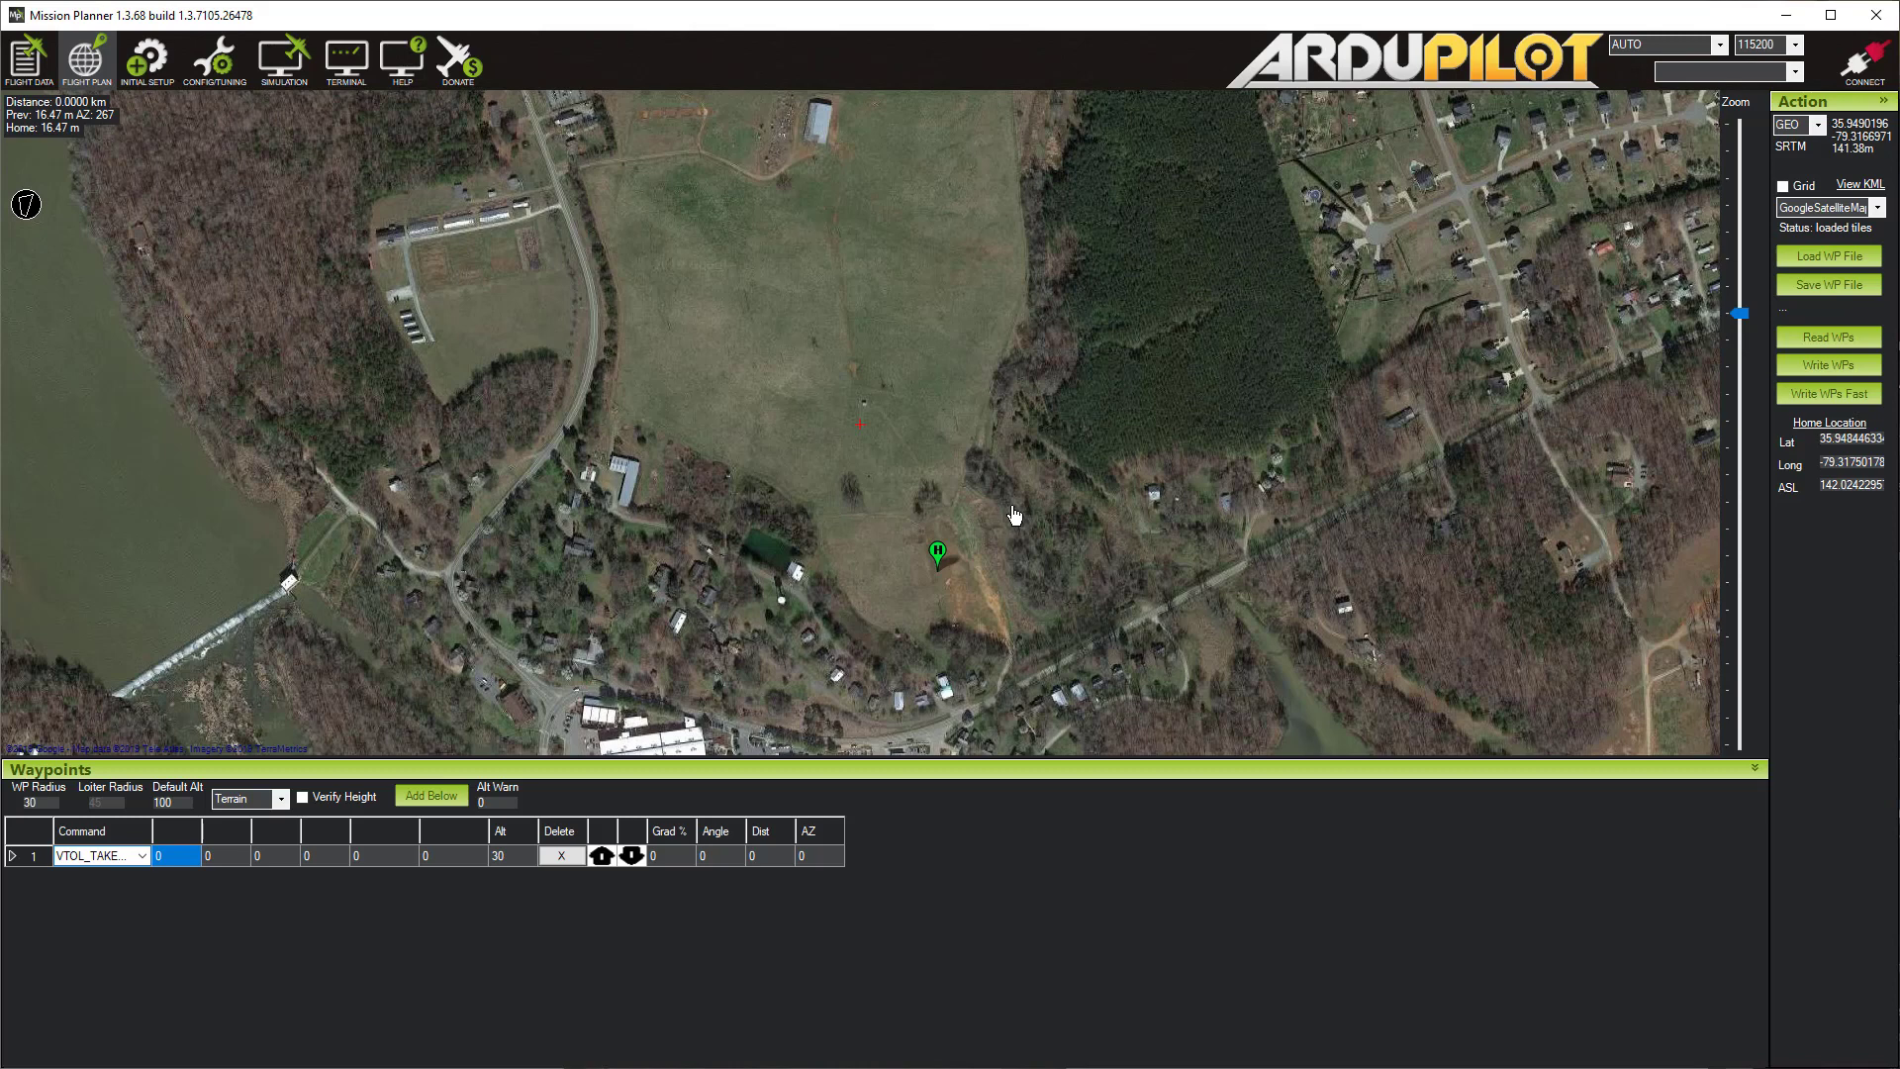
pyautogui.click(848, 399)
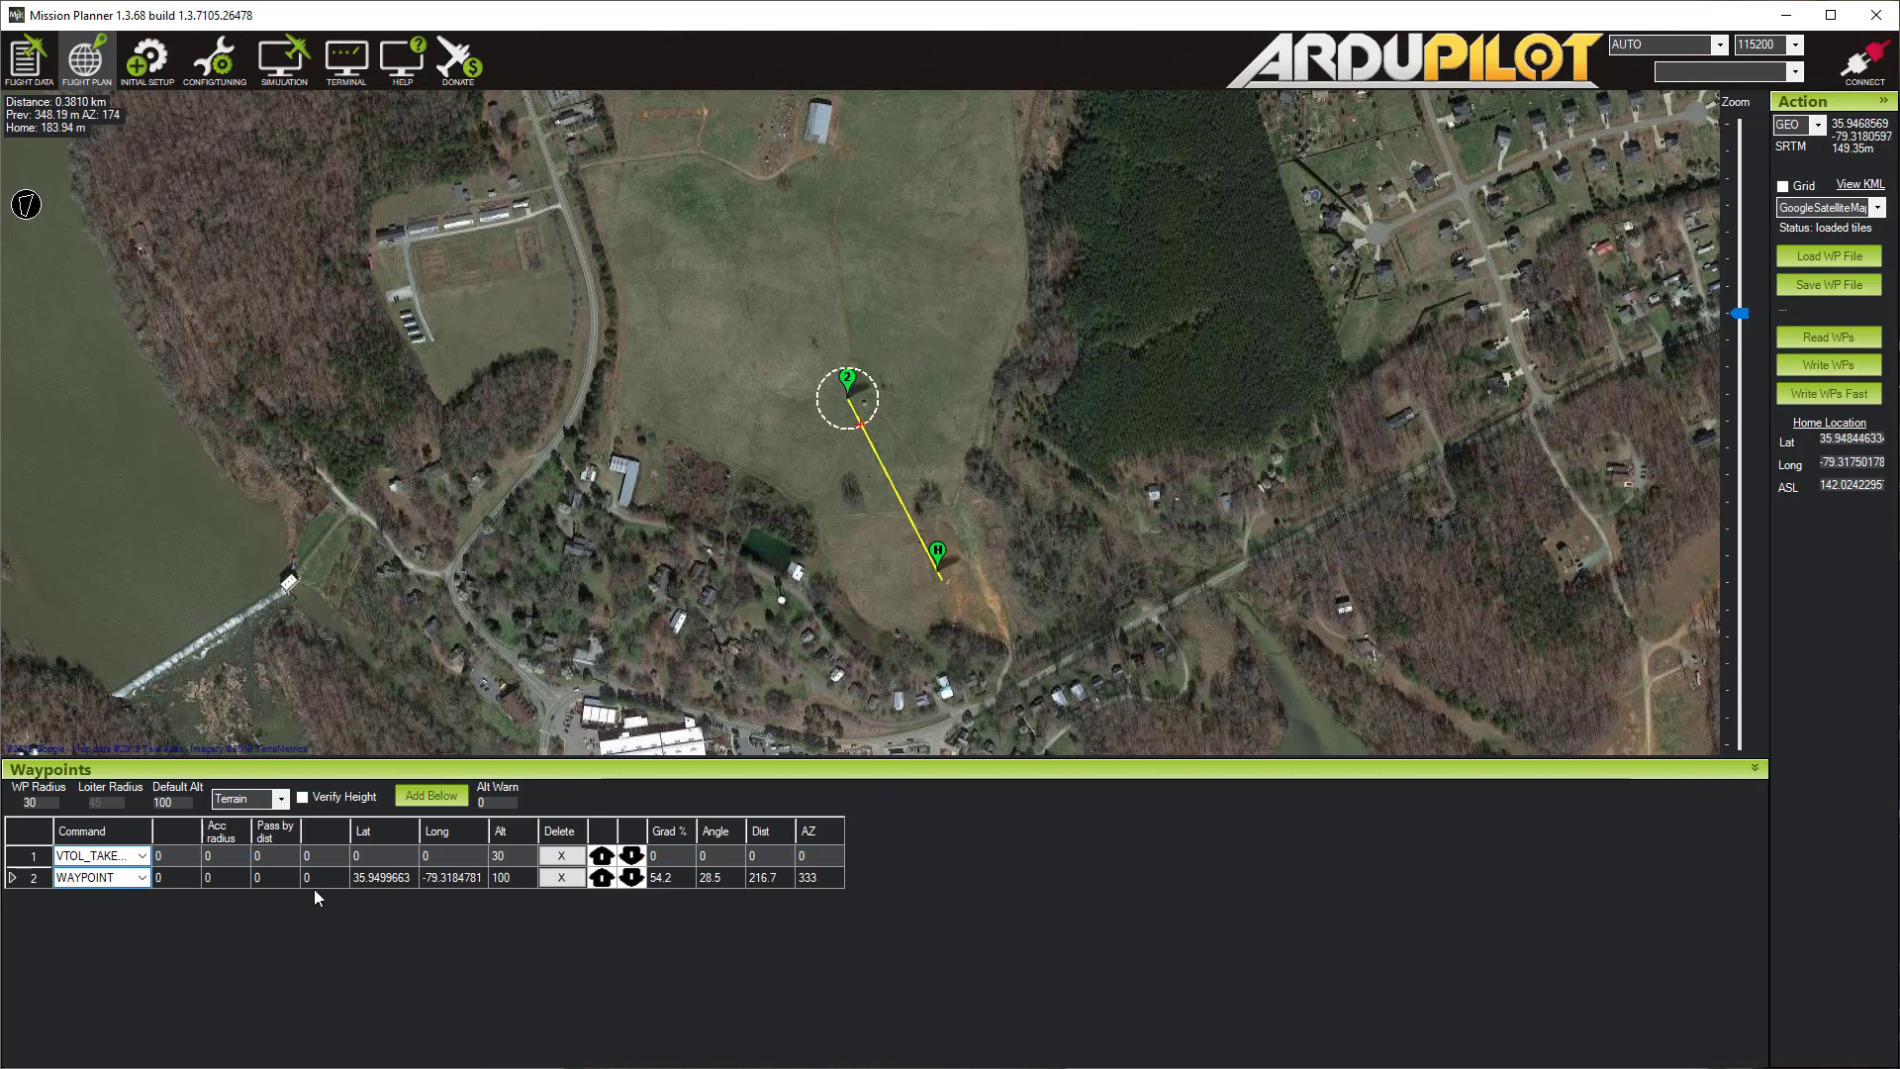
pyautogui.click(515, 879)
pyautogui.write('60')
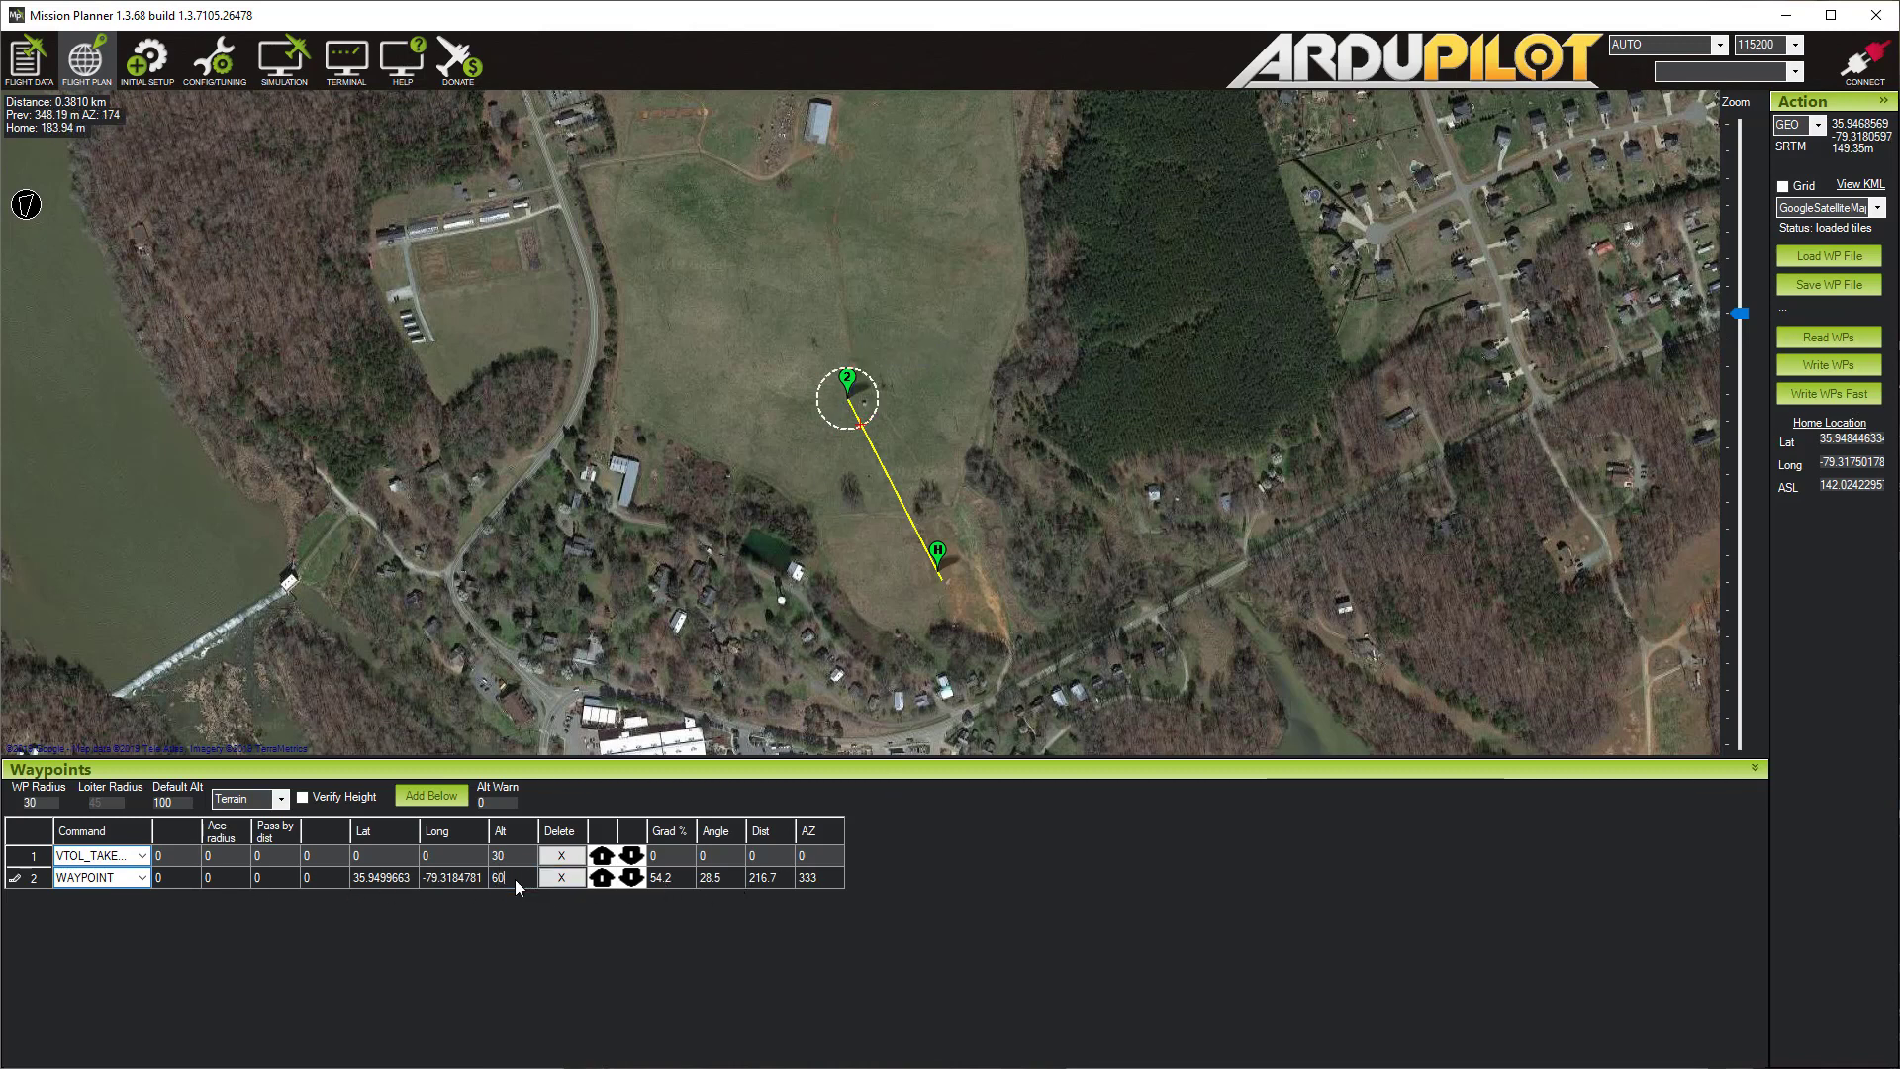
pyautogui.press('Return')
pyautogui.moveTo(833, 376)
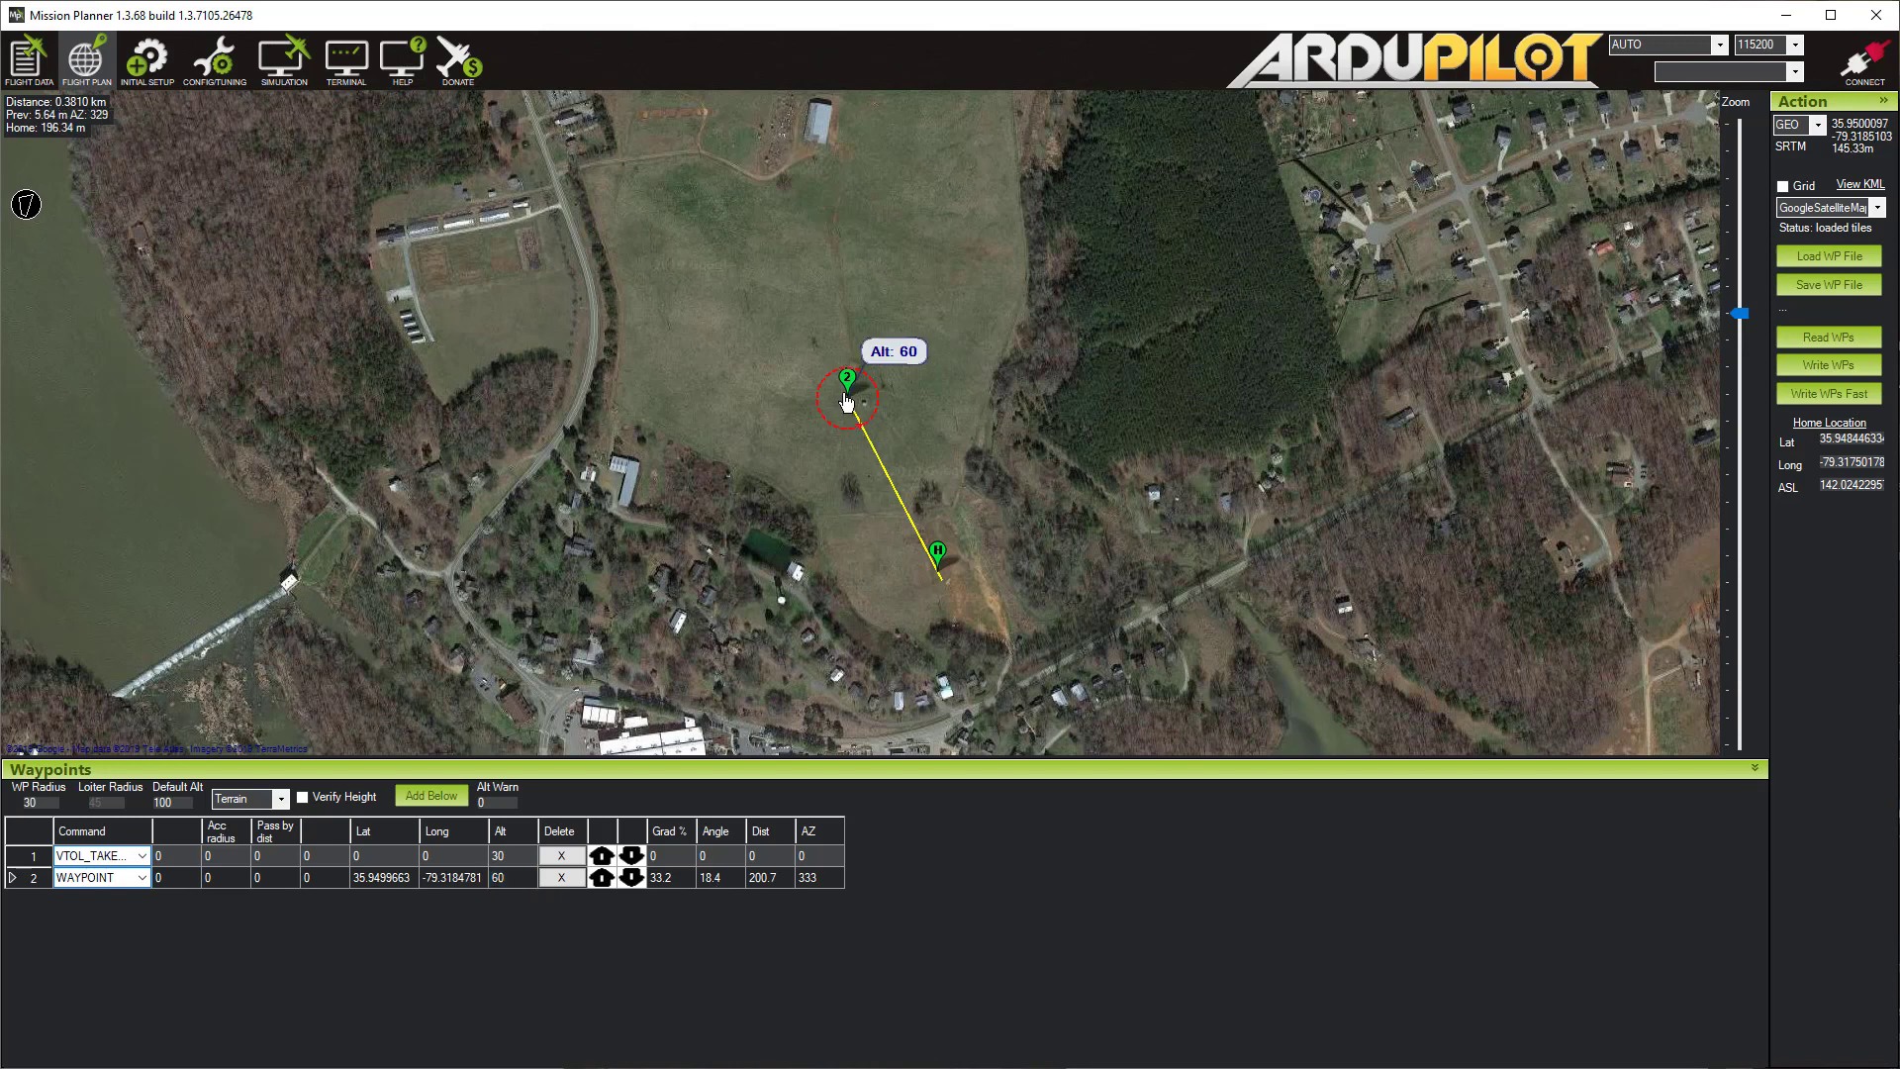
pyautogui.moveTo(833, 376); pyautogui.dragTo(821, 354)
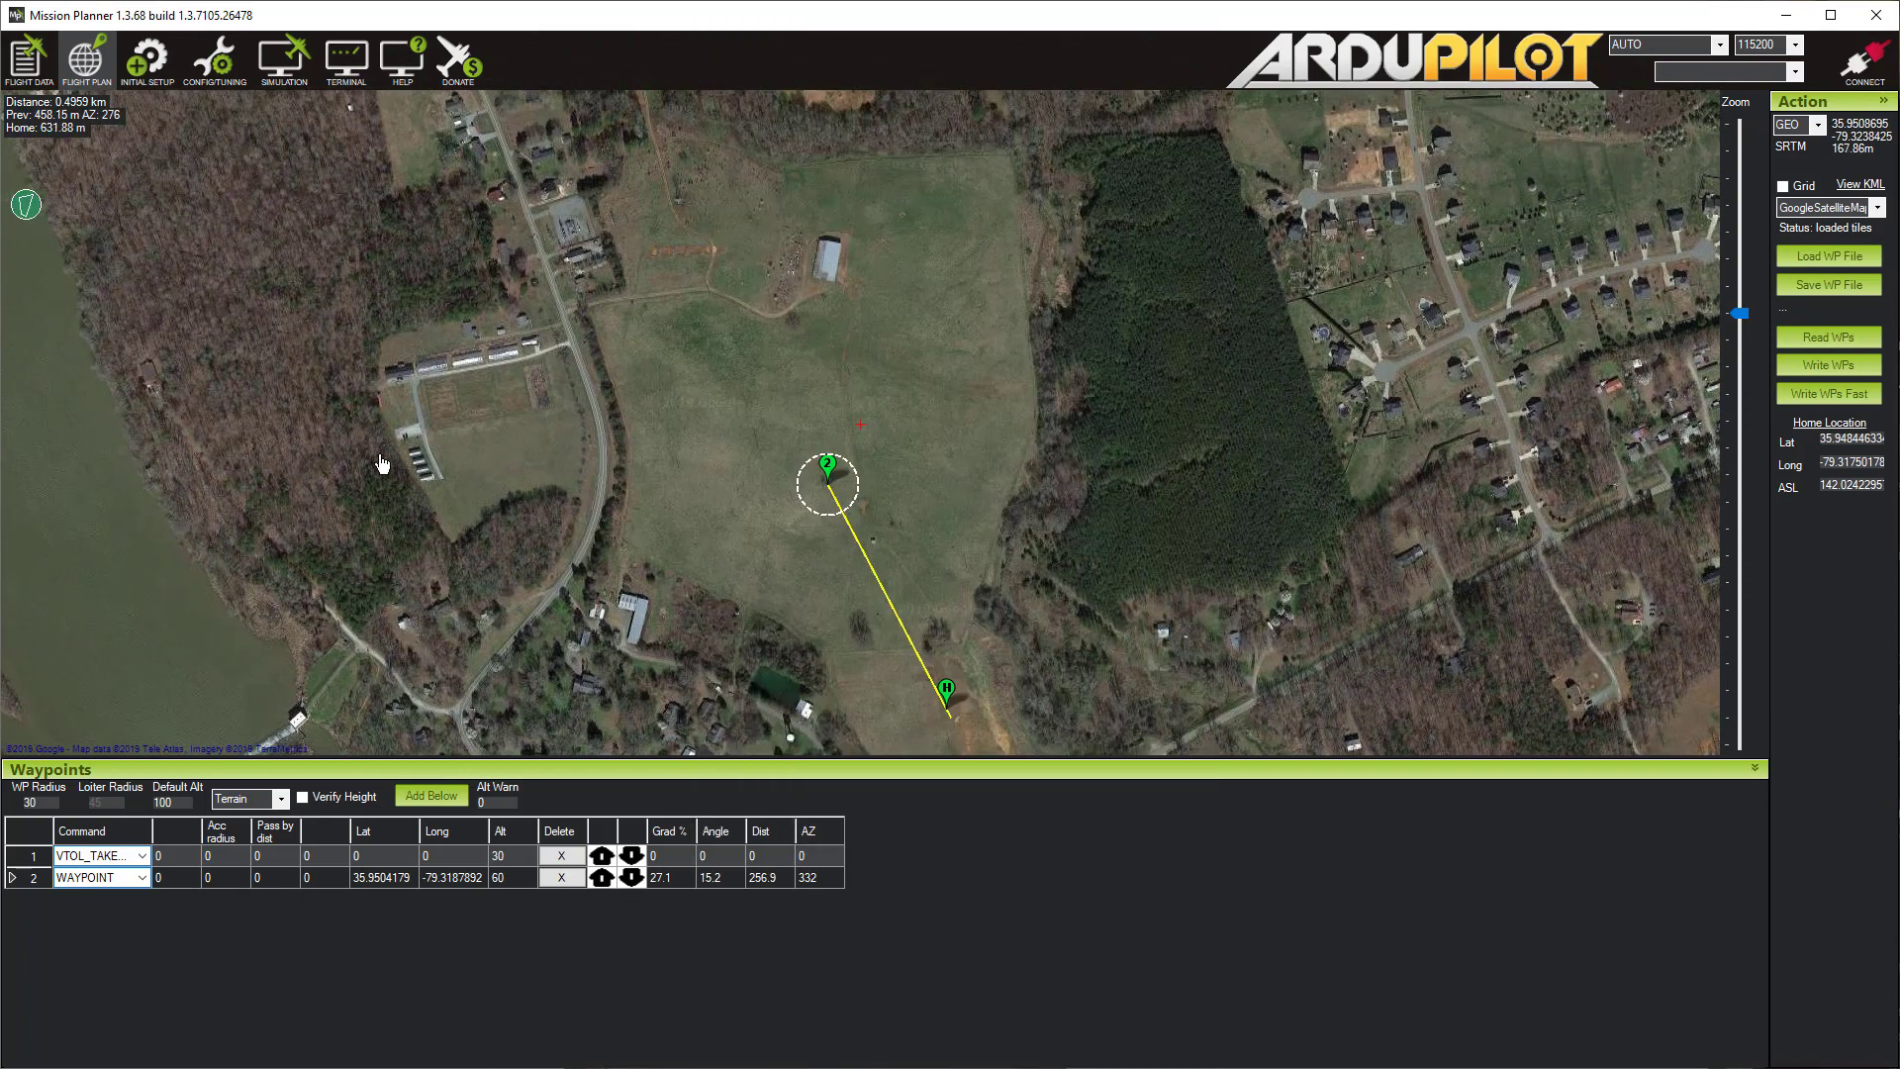
# Step: Draw a seven-vertex survey polygon around the field, from the road on its west side around to its southern edge
pyautogui.click(602, 544)
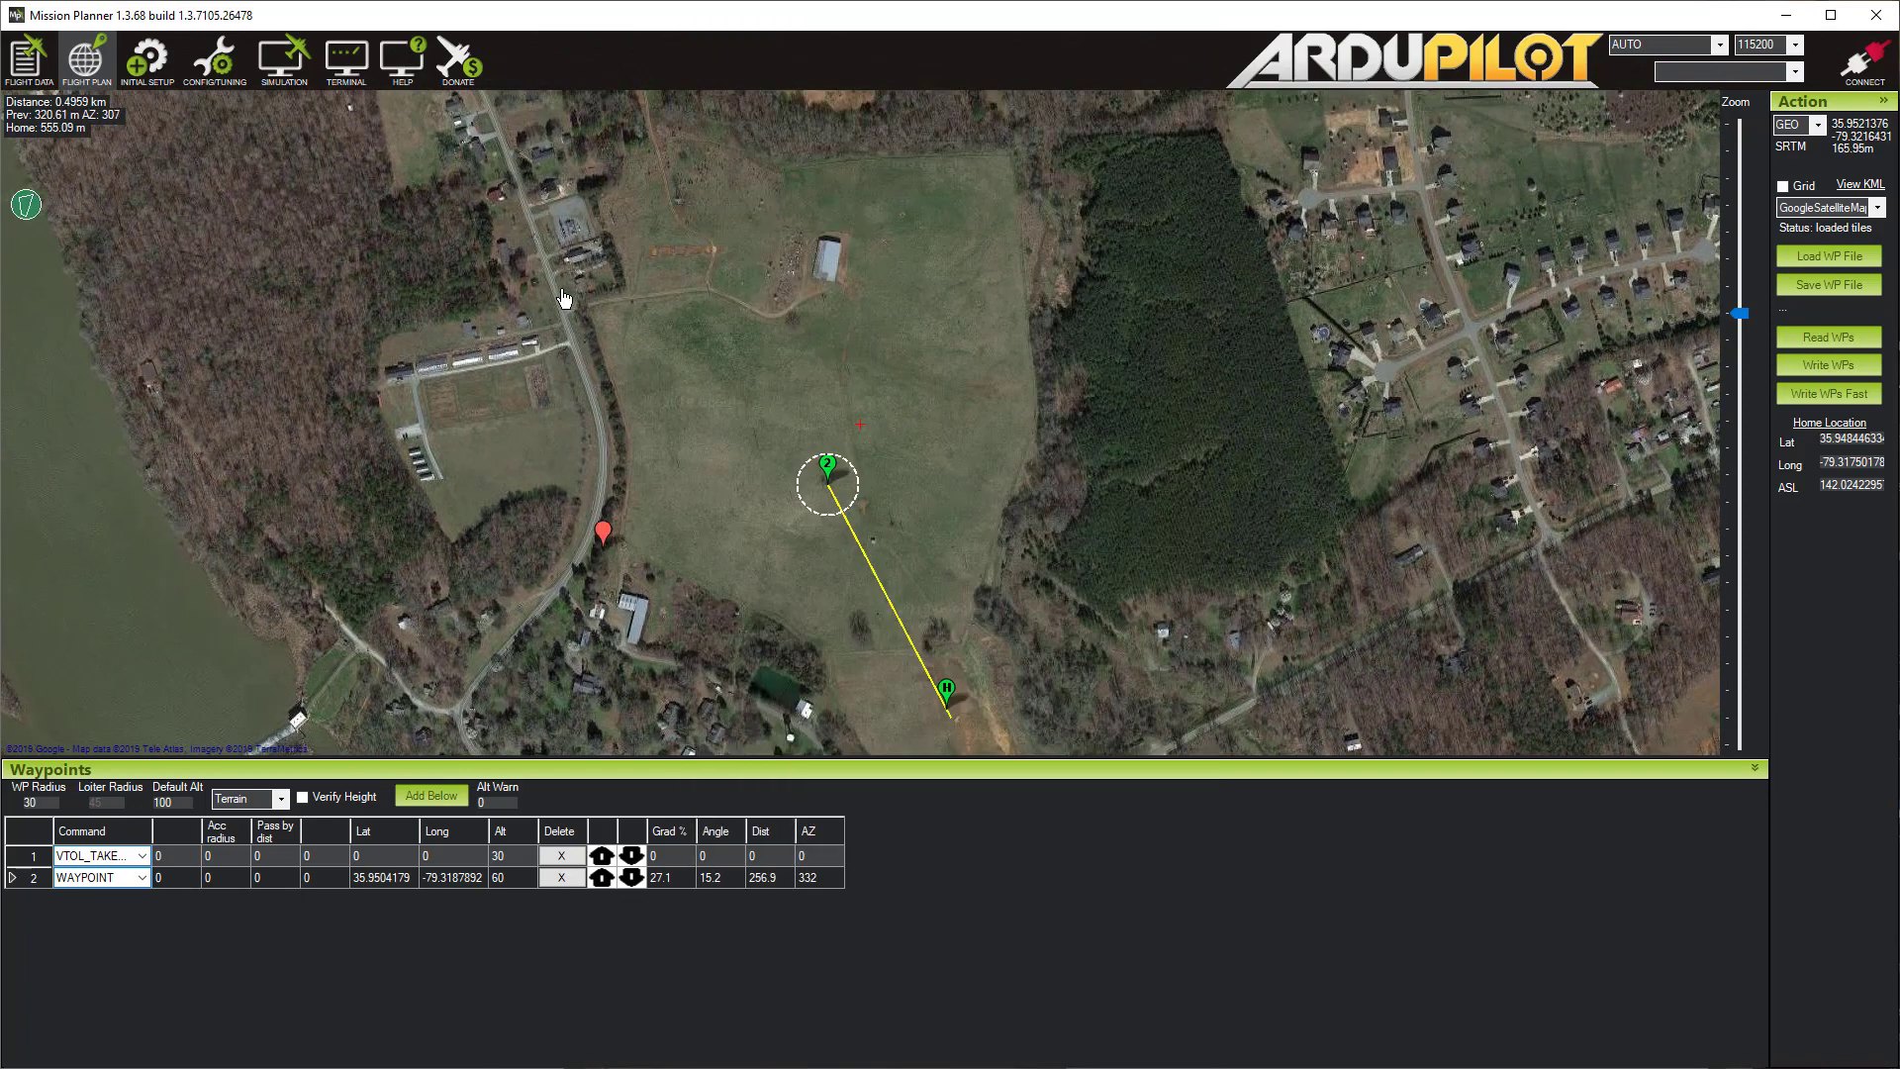
pyautogui.click(536, 205)
pyautogui.click(657, 128)
pyautogui.click(1022, 144)
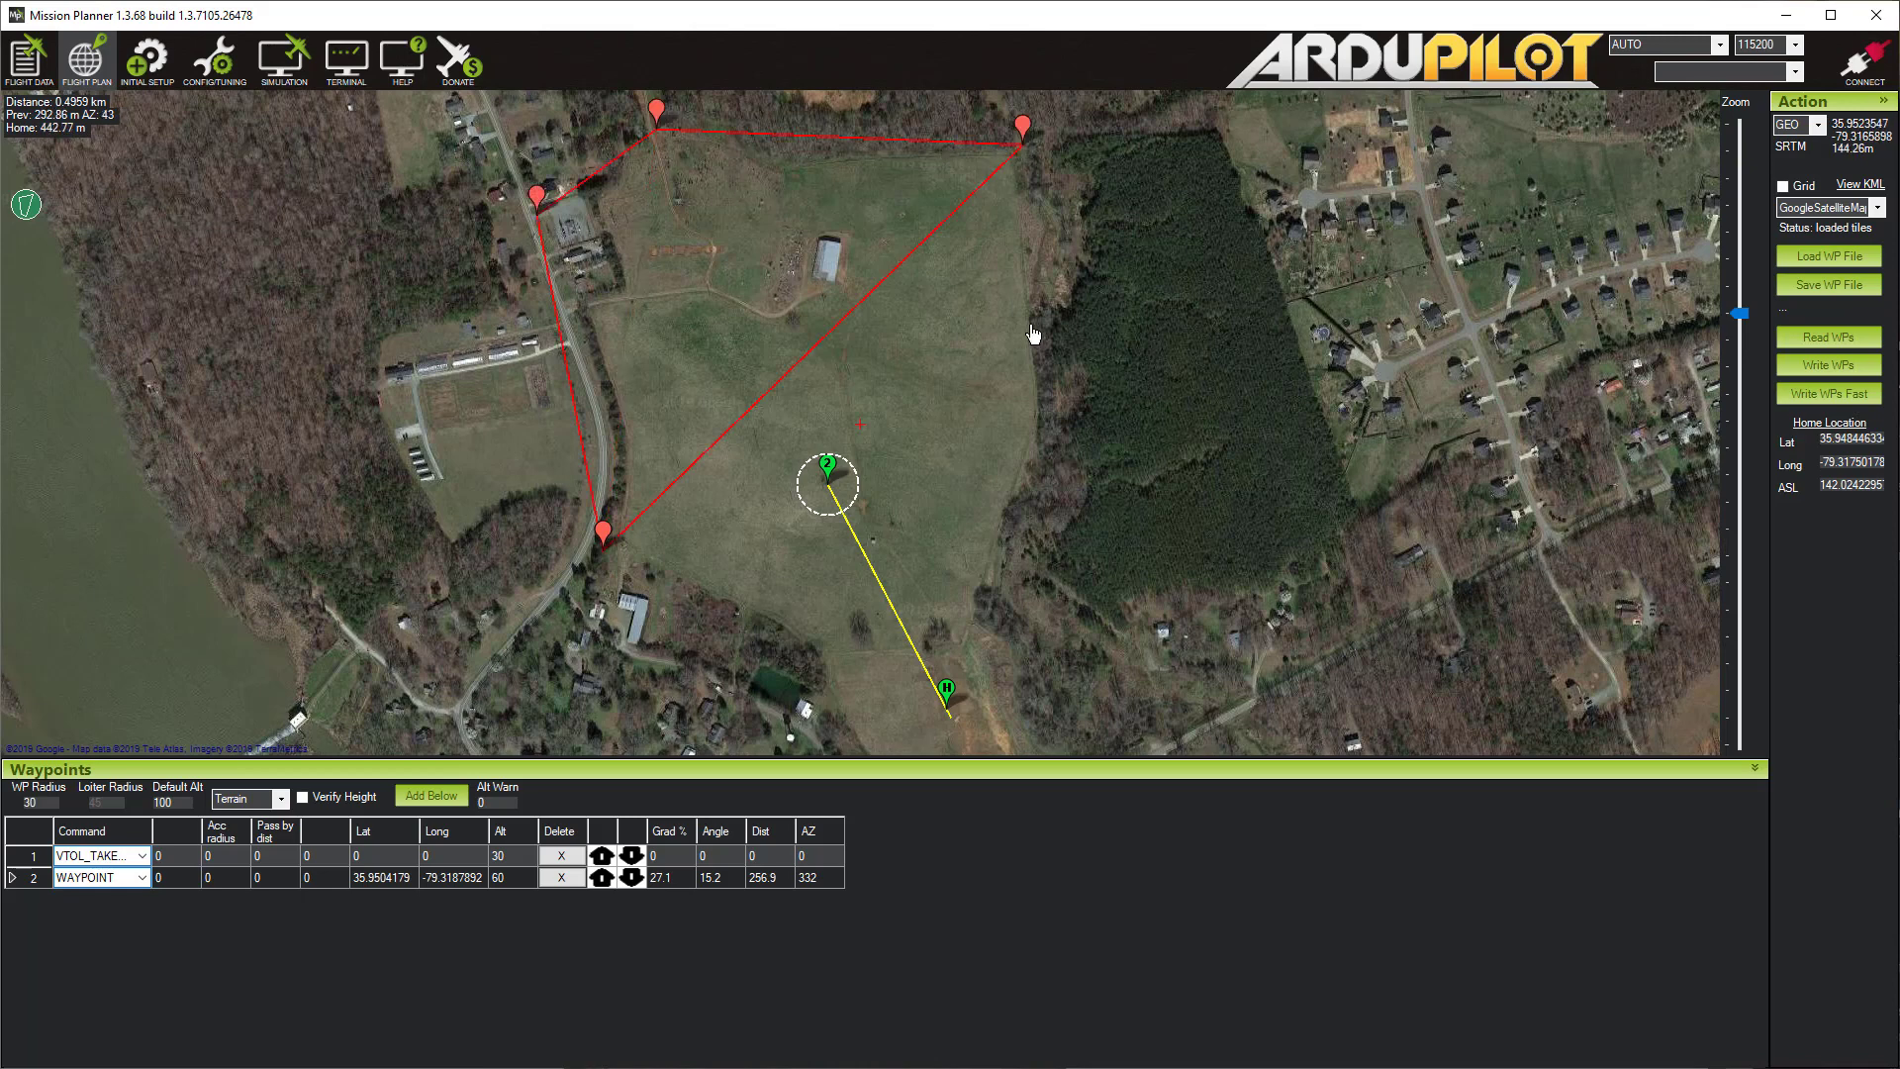
pyautogui.click(1057, 428)
pyautogui.click(974, 653)
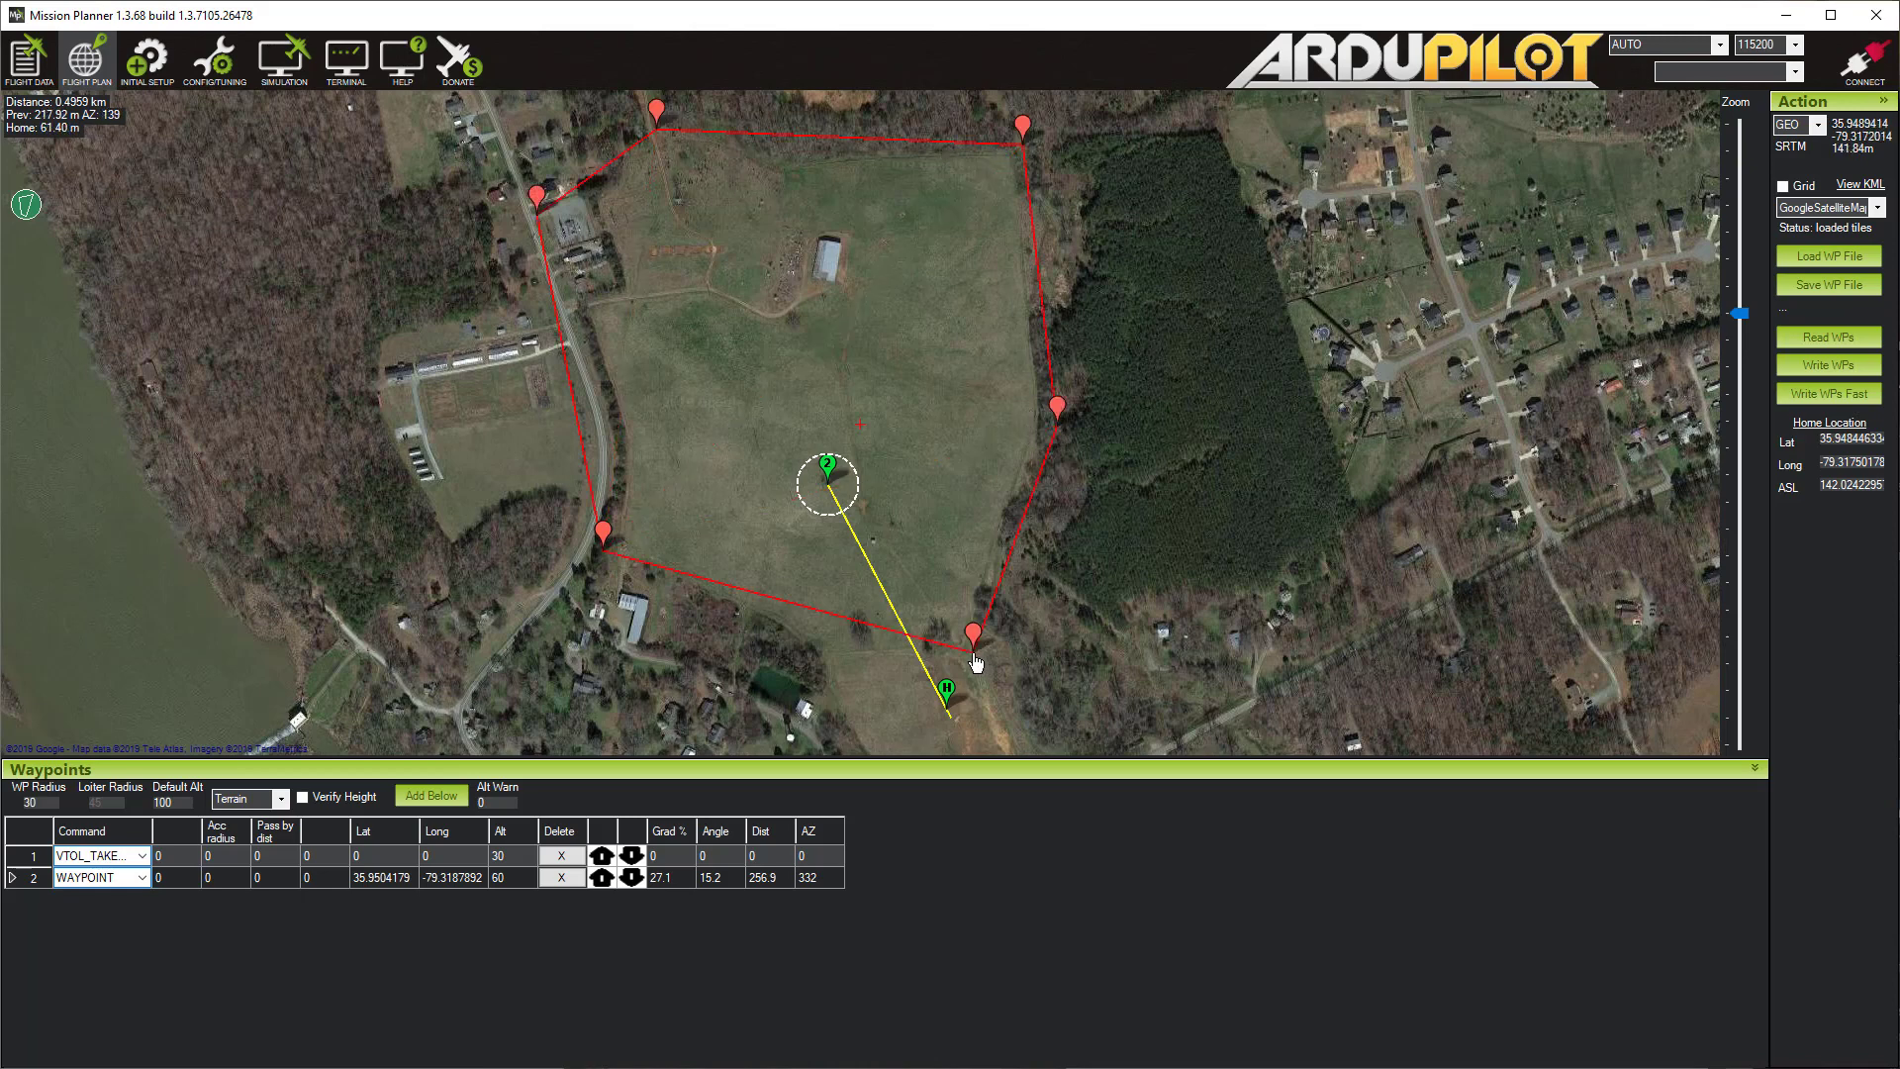
pyautogui.click(800, 665)
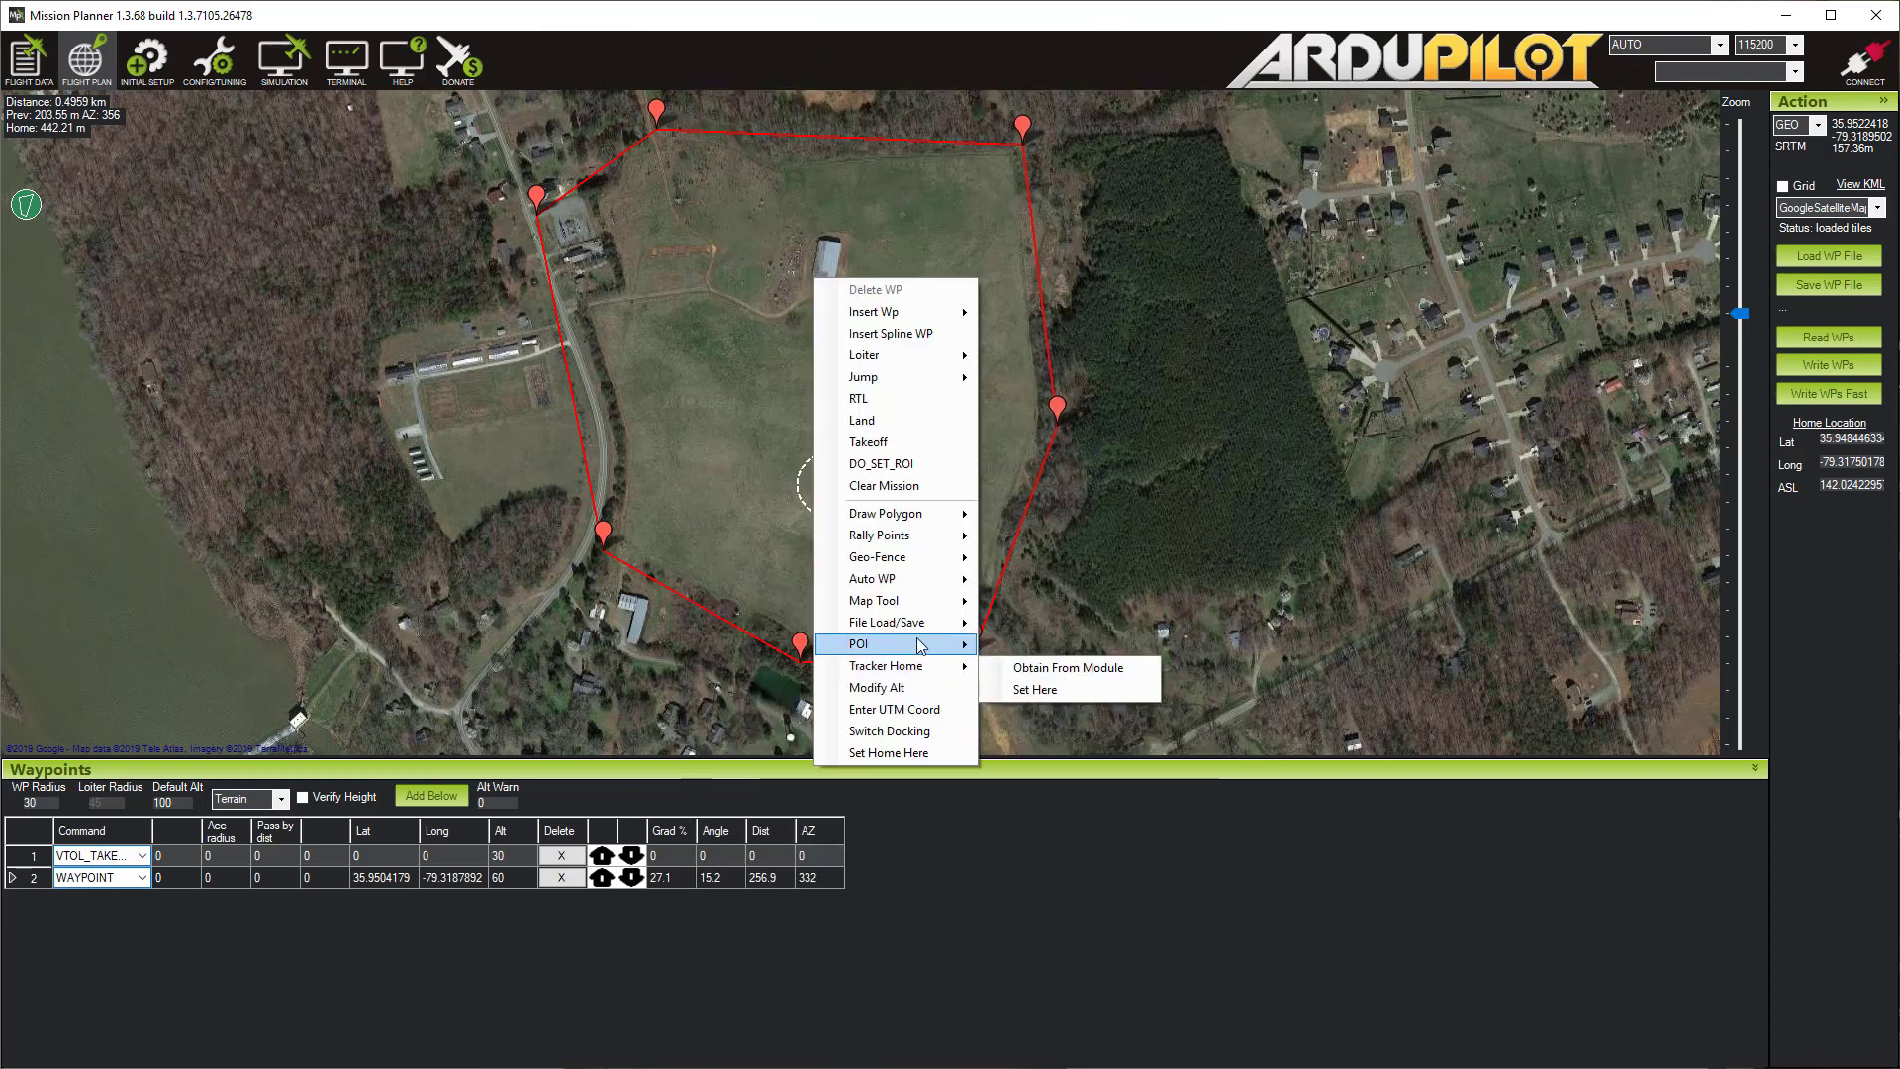
# Step: Start an automatic Survey (Grid) for the polygon and set its estimated flying speed to 18 m/s
pyautogui.moveTo(958, 591)
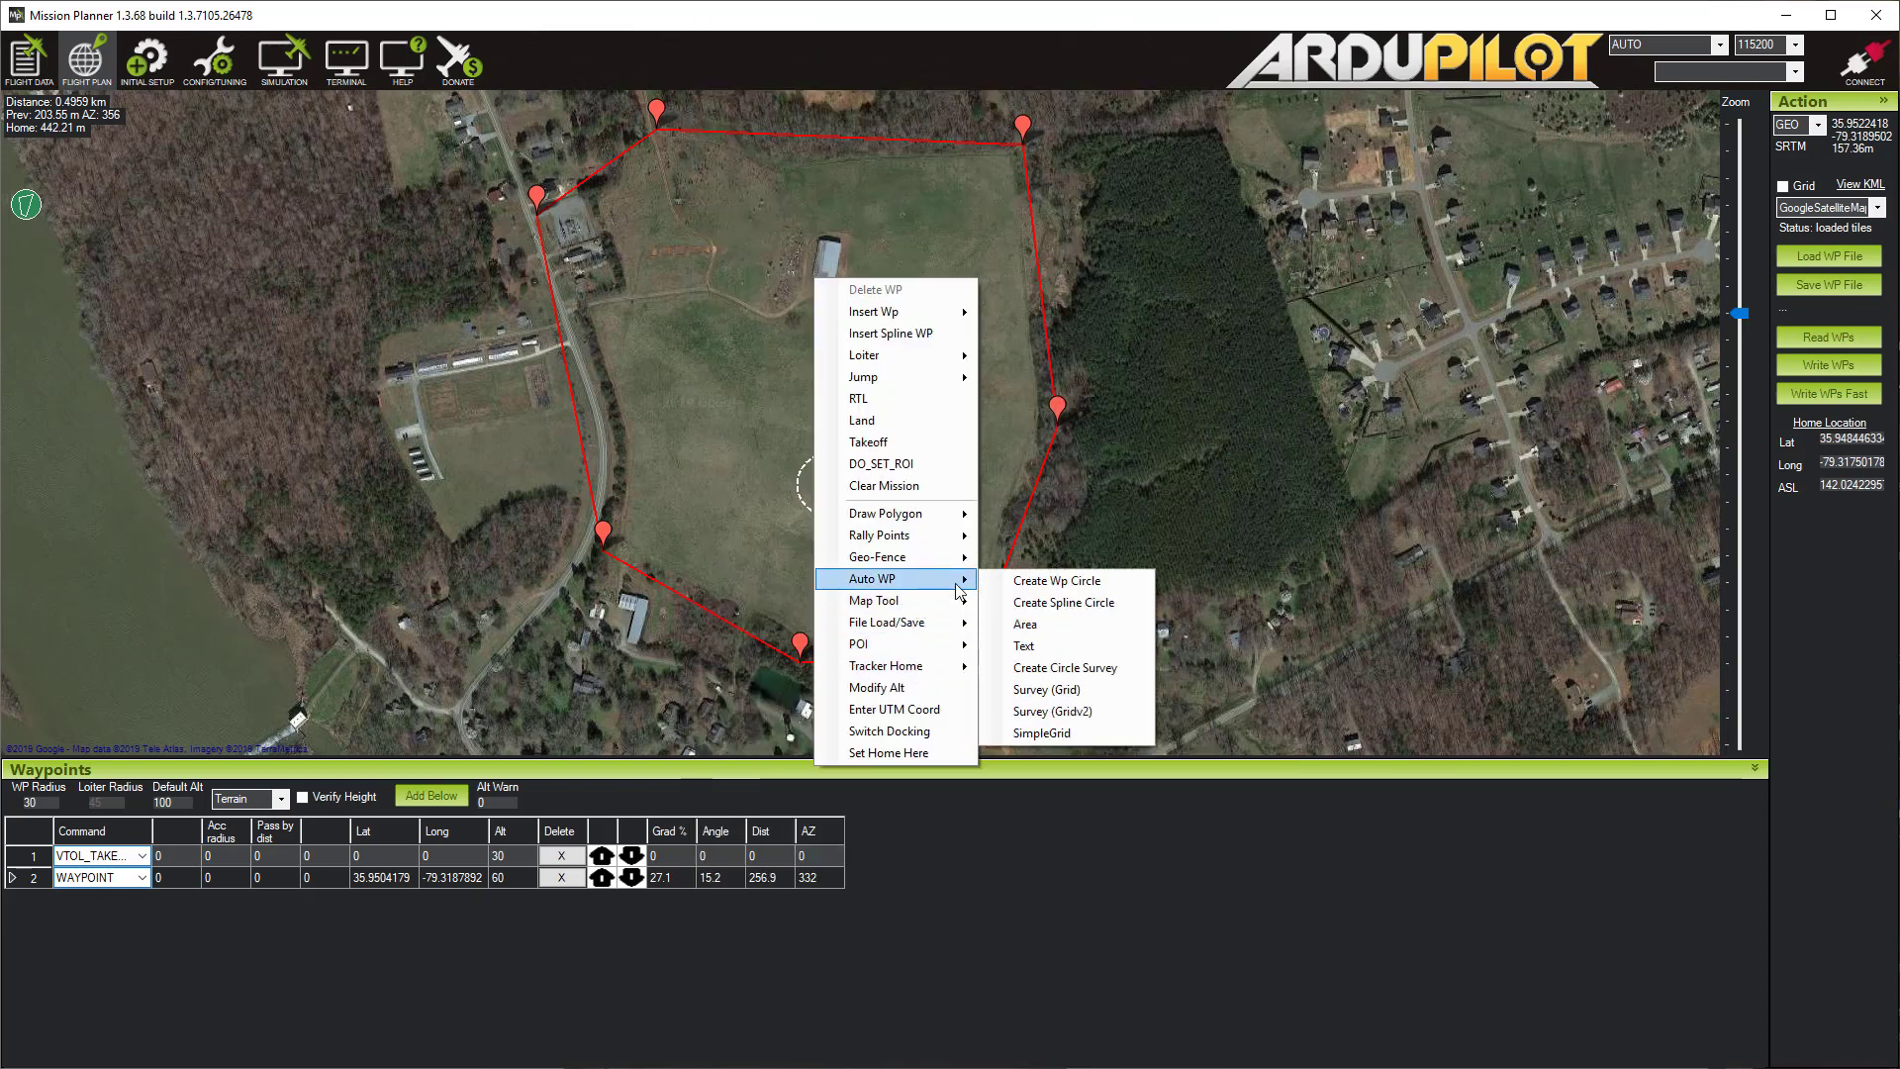
pyautogui.click(1037, 691)
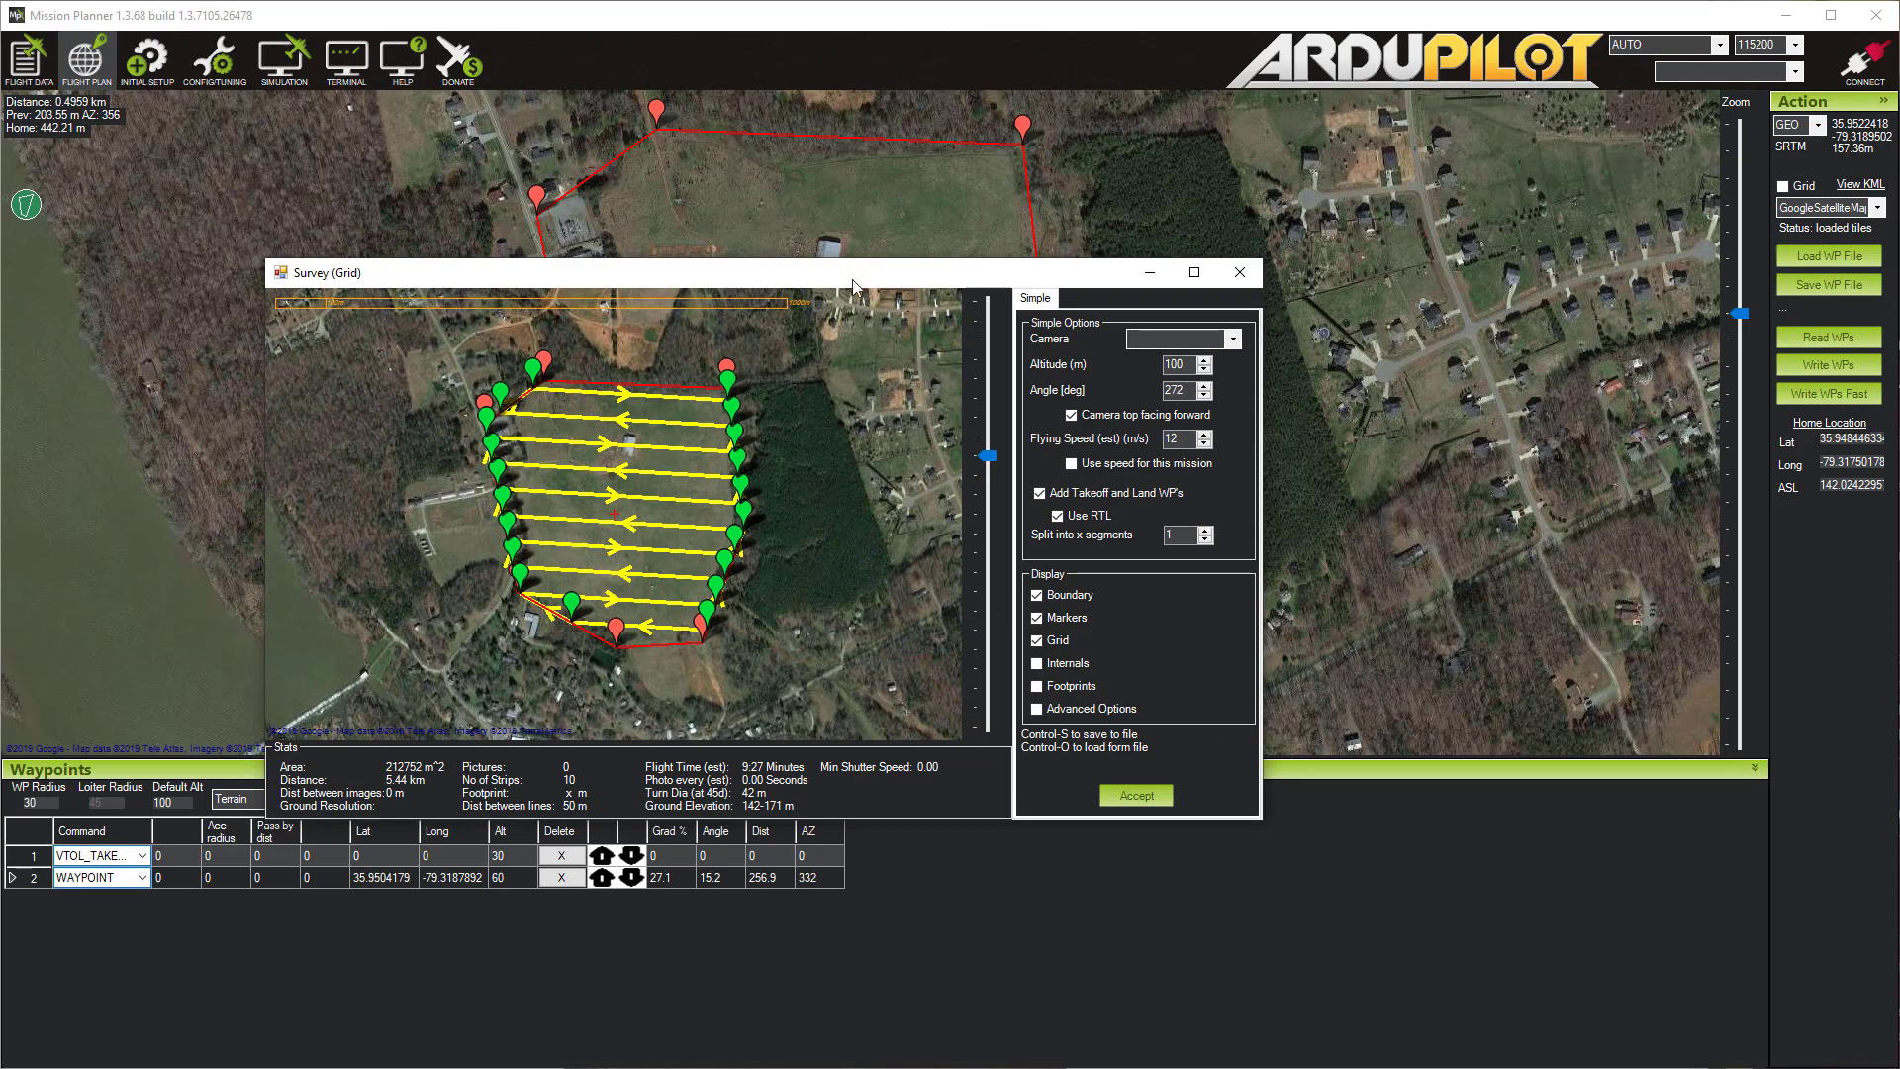
pyautogui.moveTo(851, 273); pyautogui.dragTo(1273, 331)
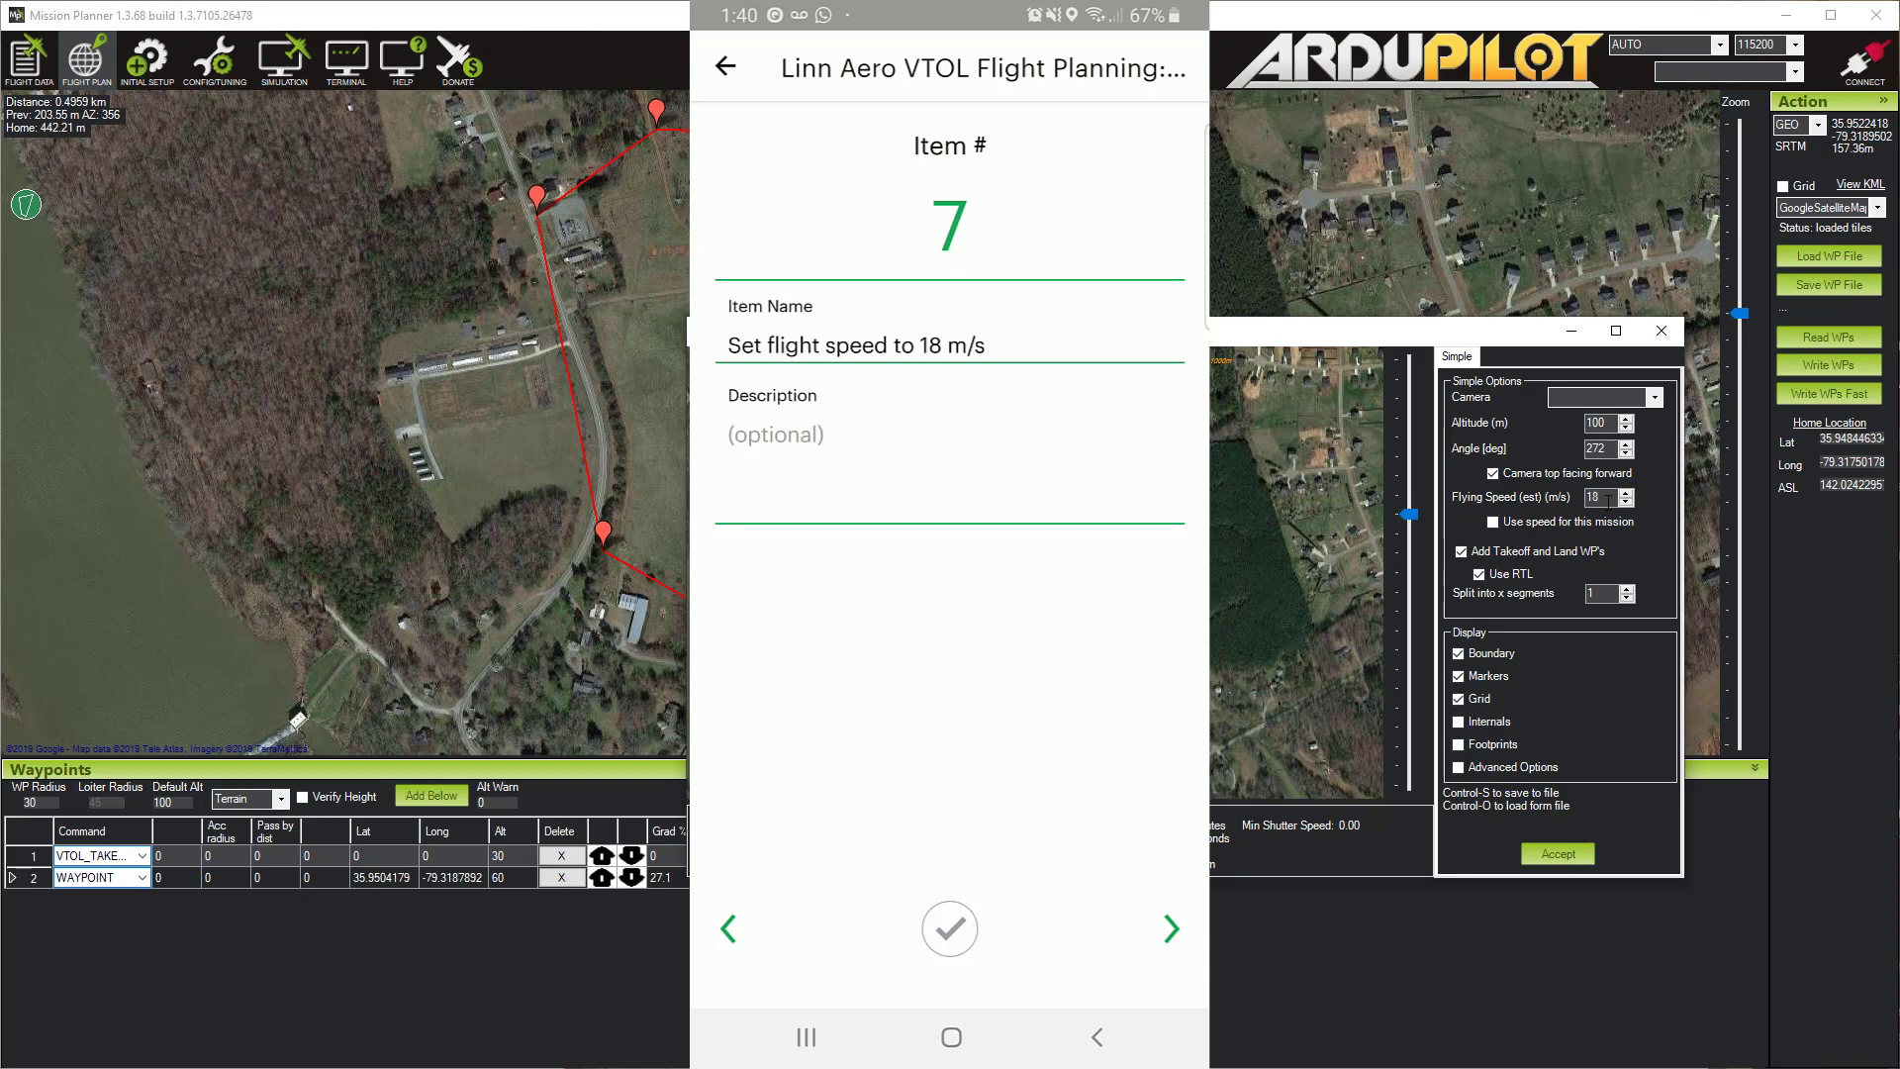
pyautogui.press('Tab')
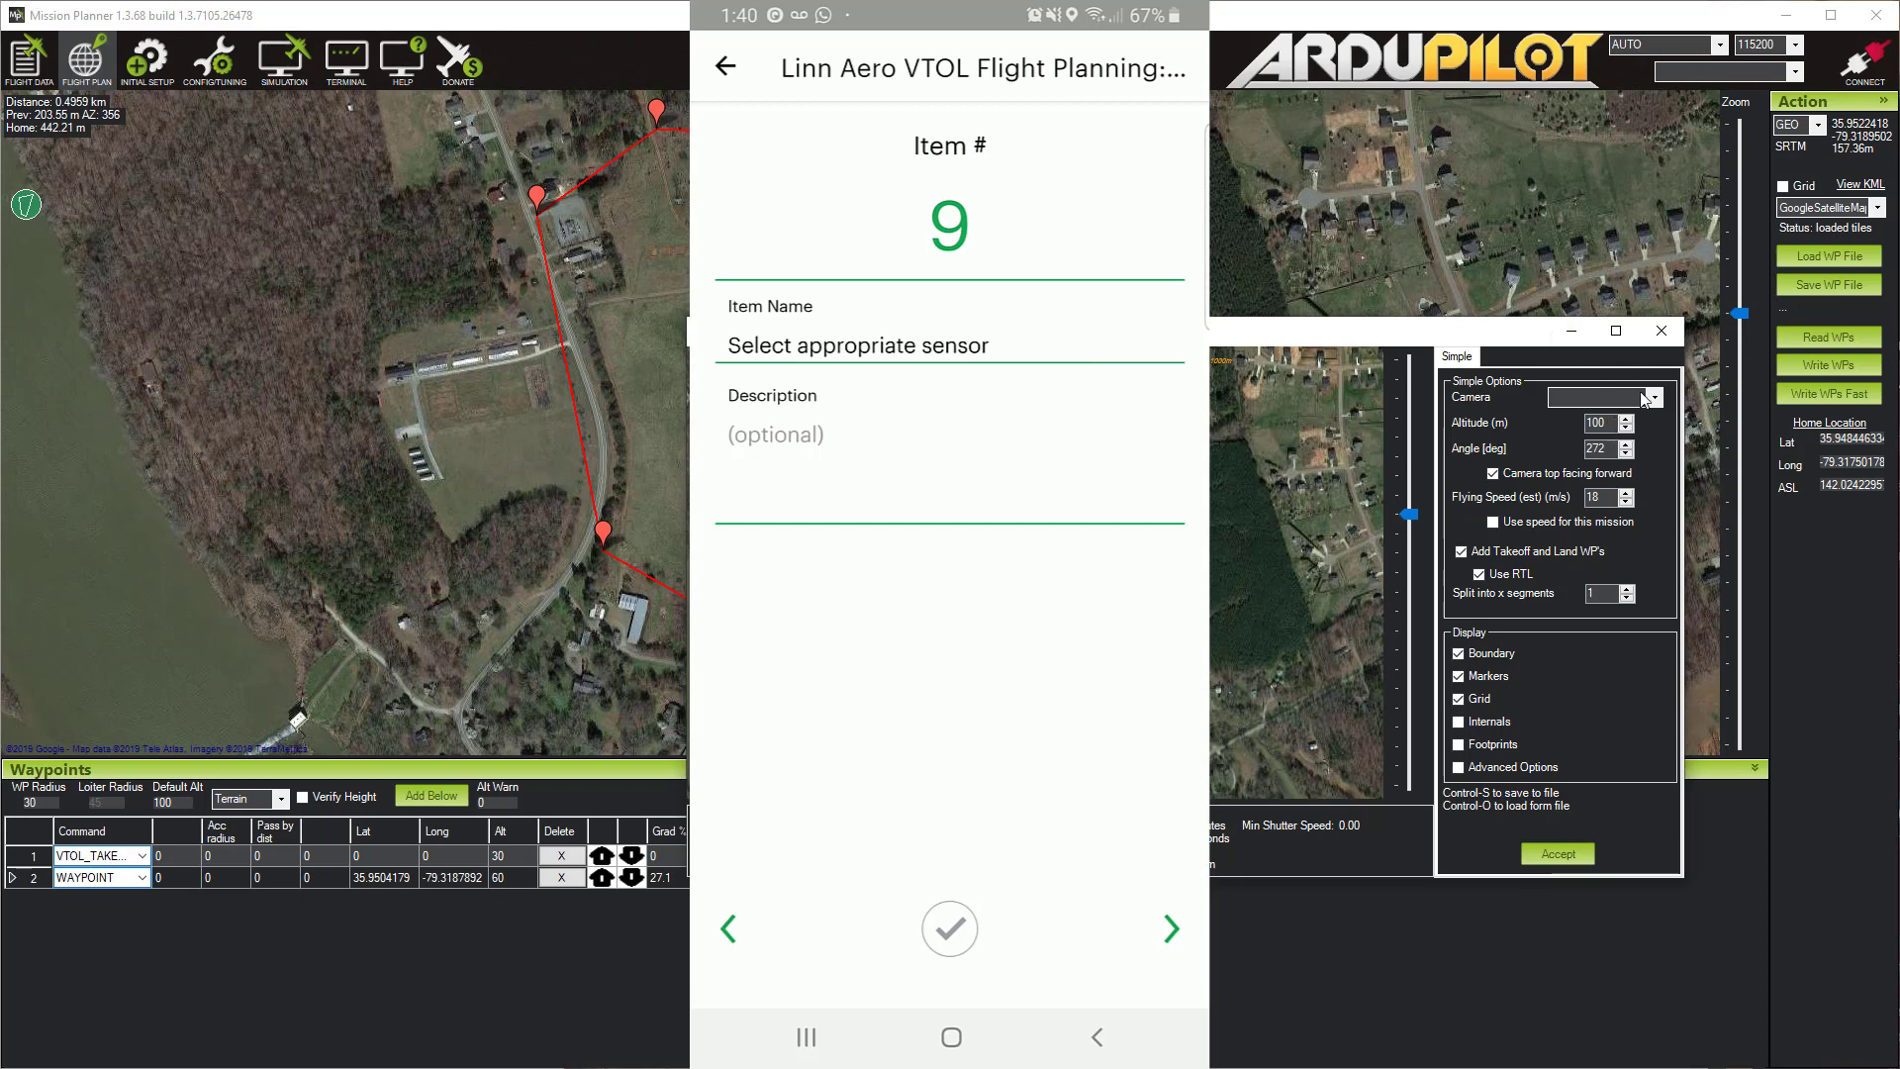
# Step: Select the Sony A6000 as the survey camera
pyautogui.click(1656, 397)
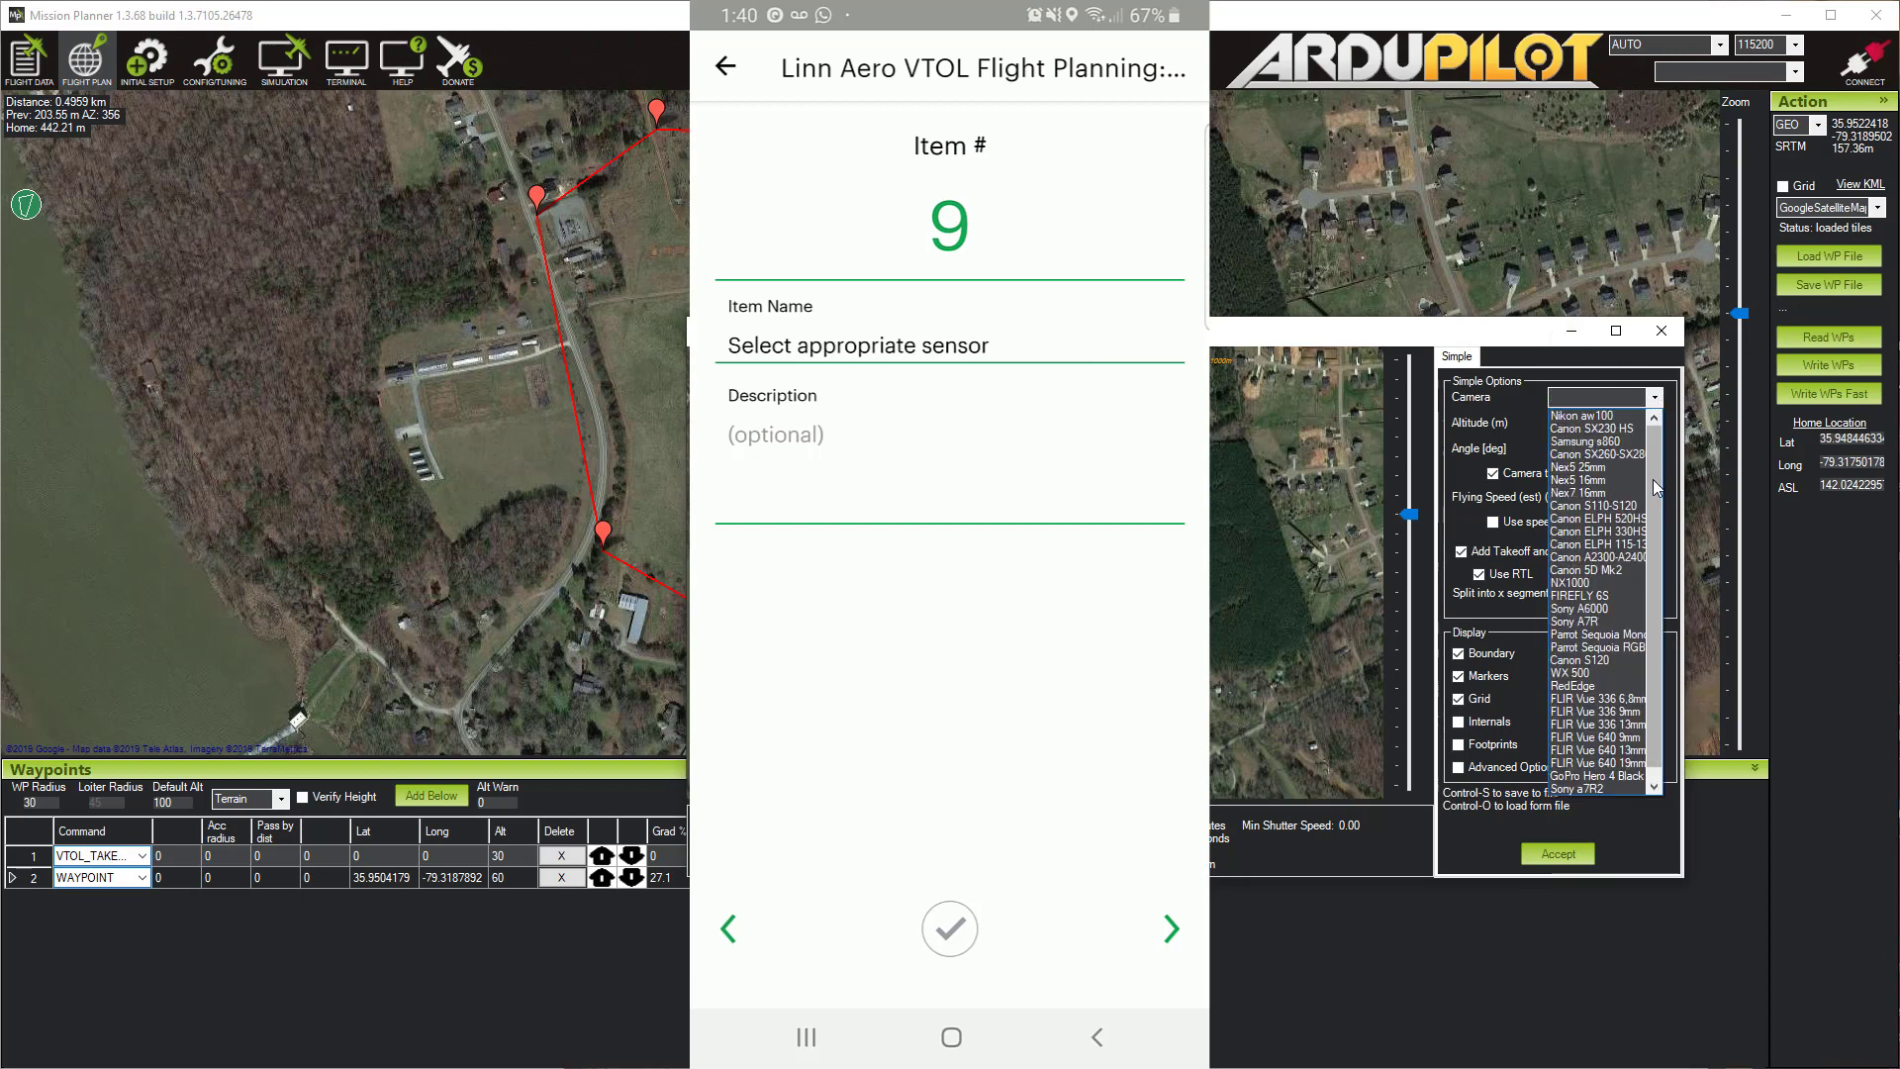
pyautogui.scroll(-1, 1633, 534)
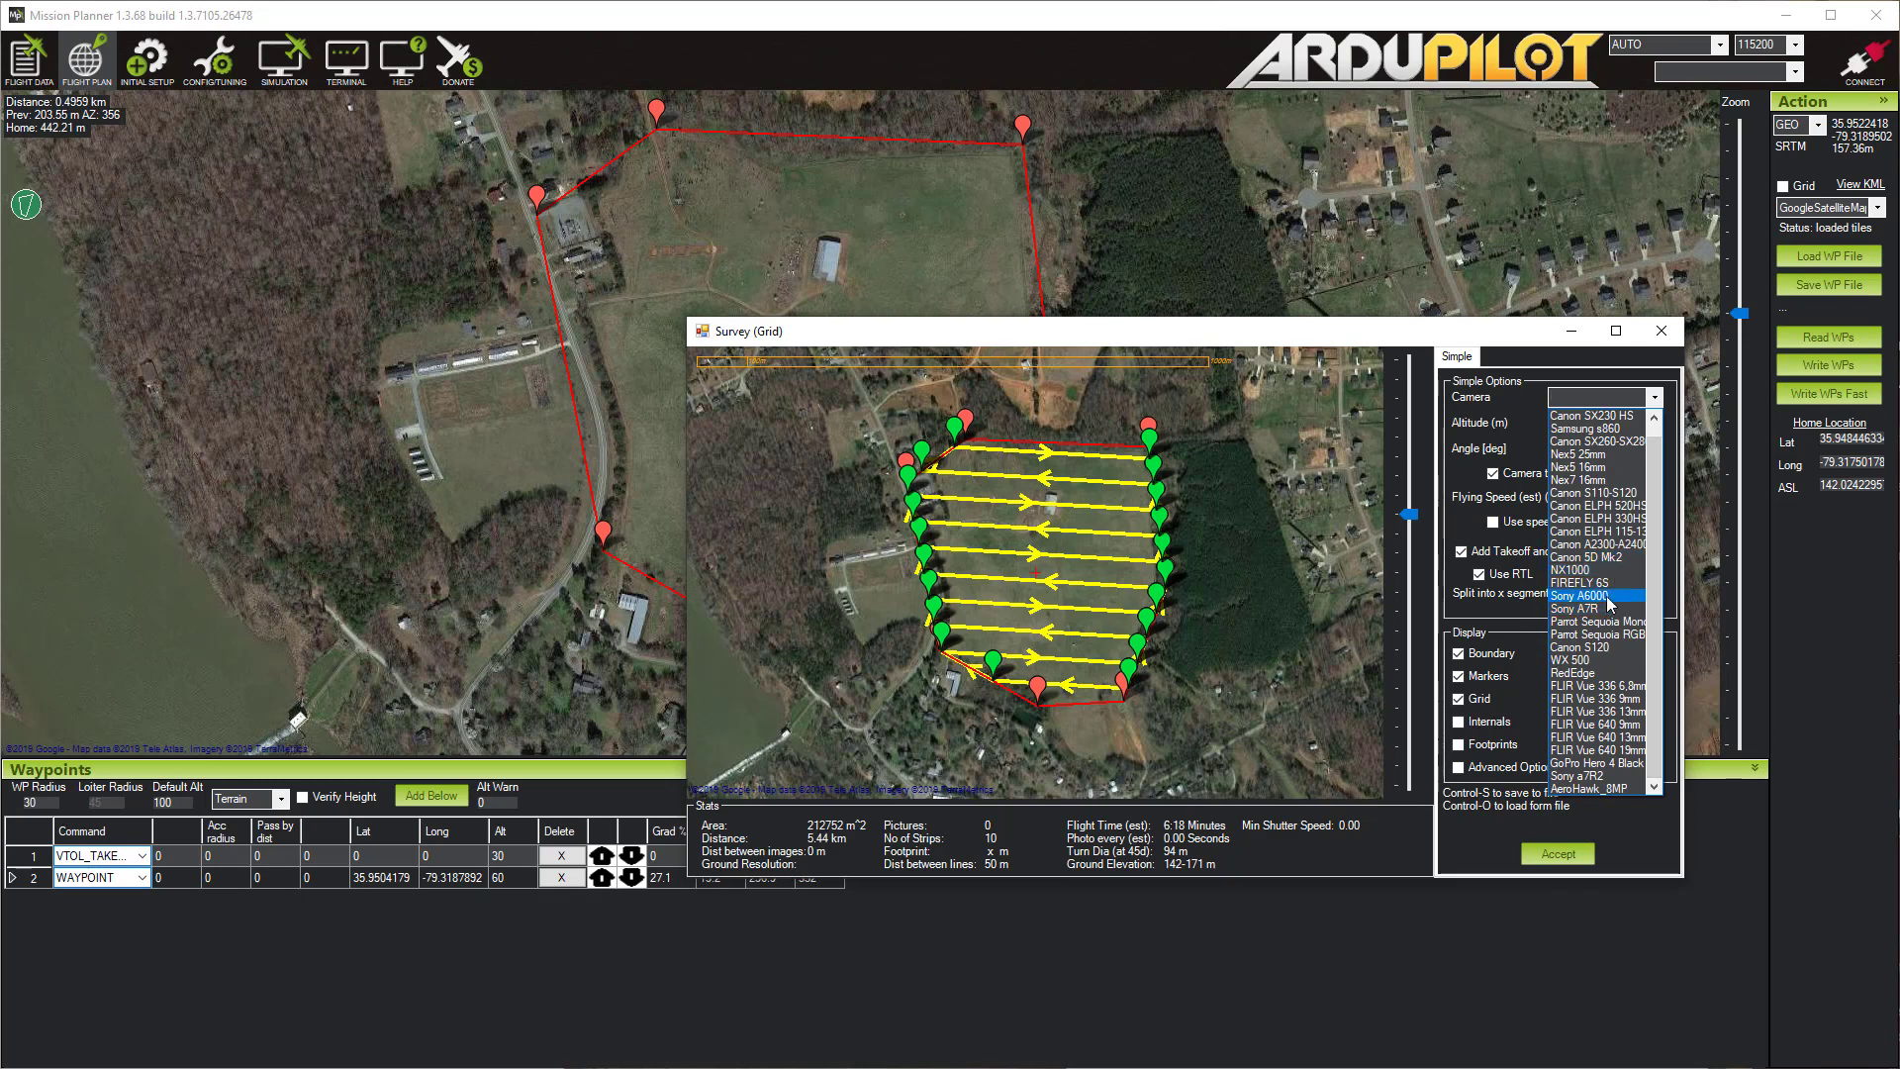
pyautogui.click(1608, 595)
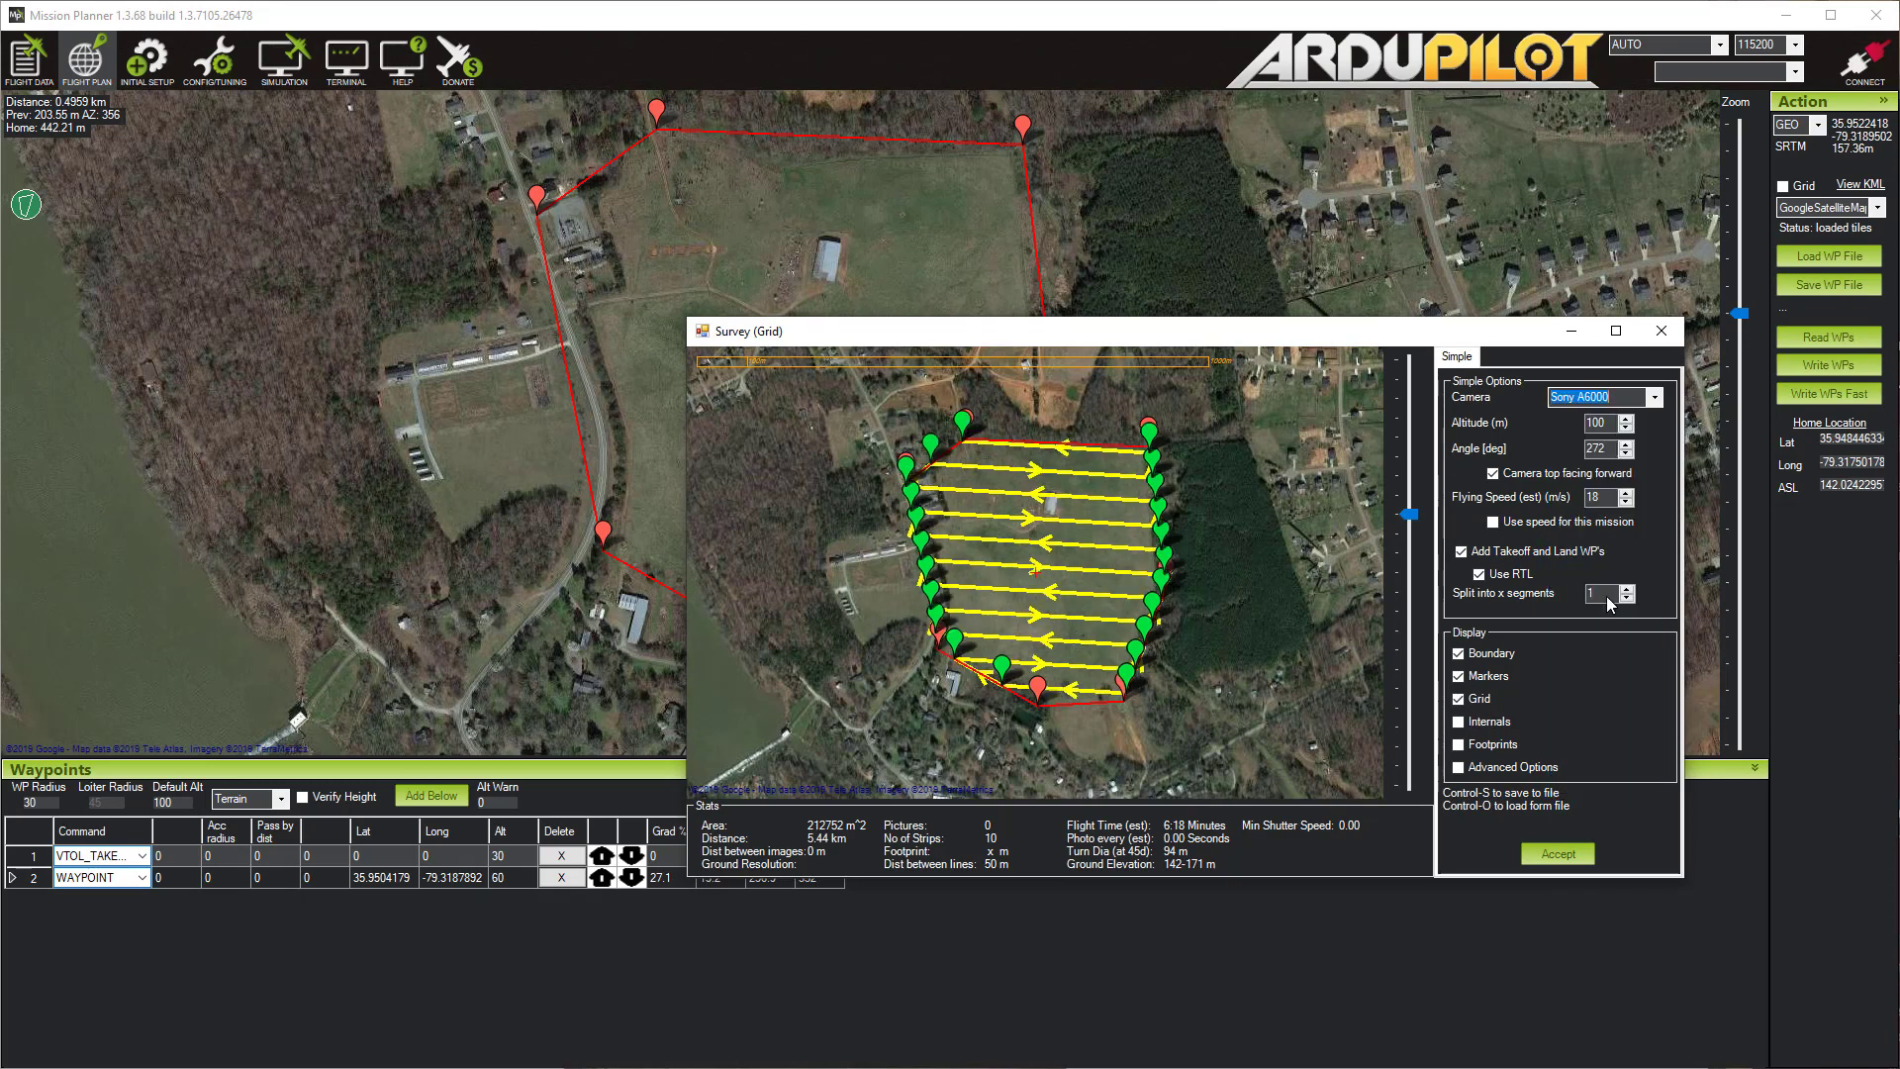
pyautogui.click(1663, 399)
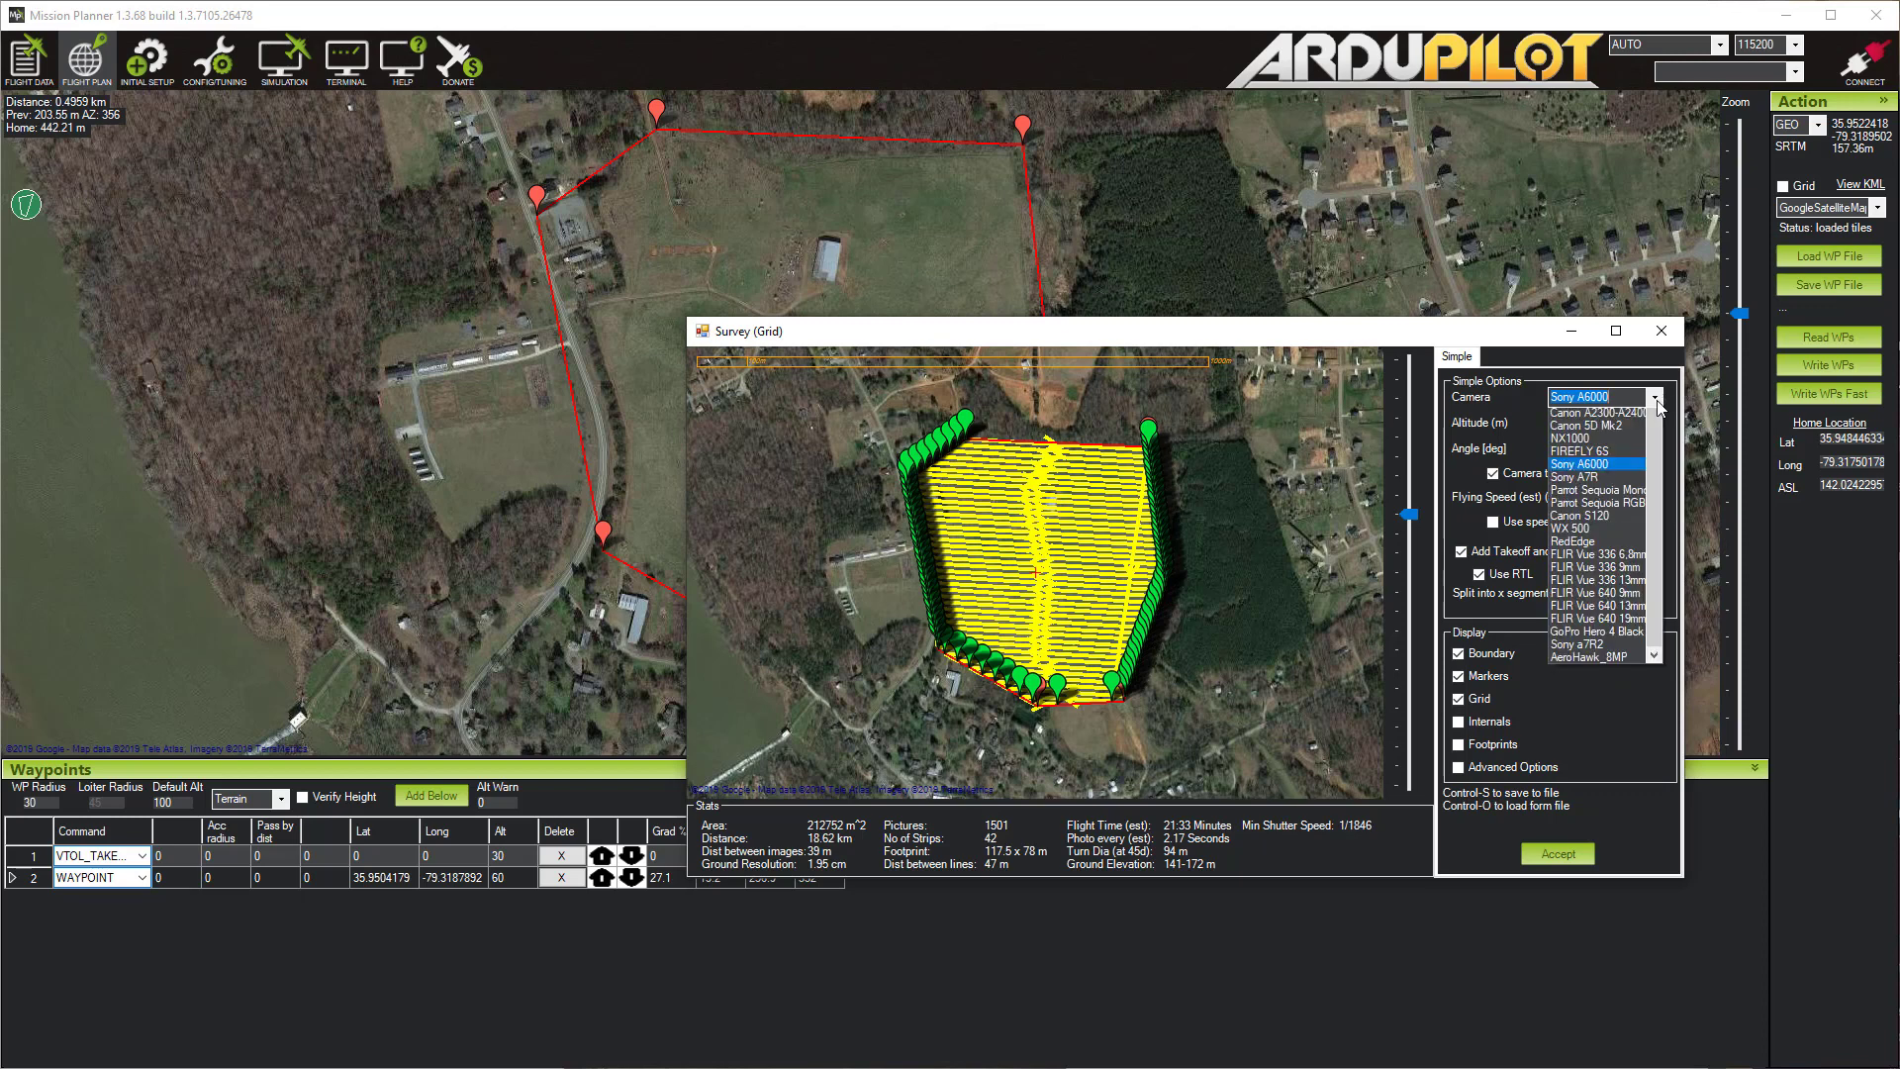
pyautogui.click(1659, 396)
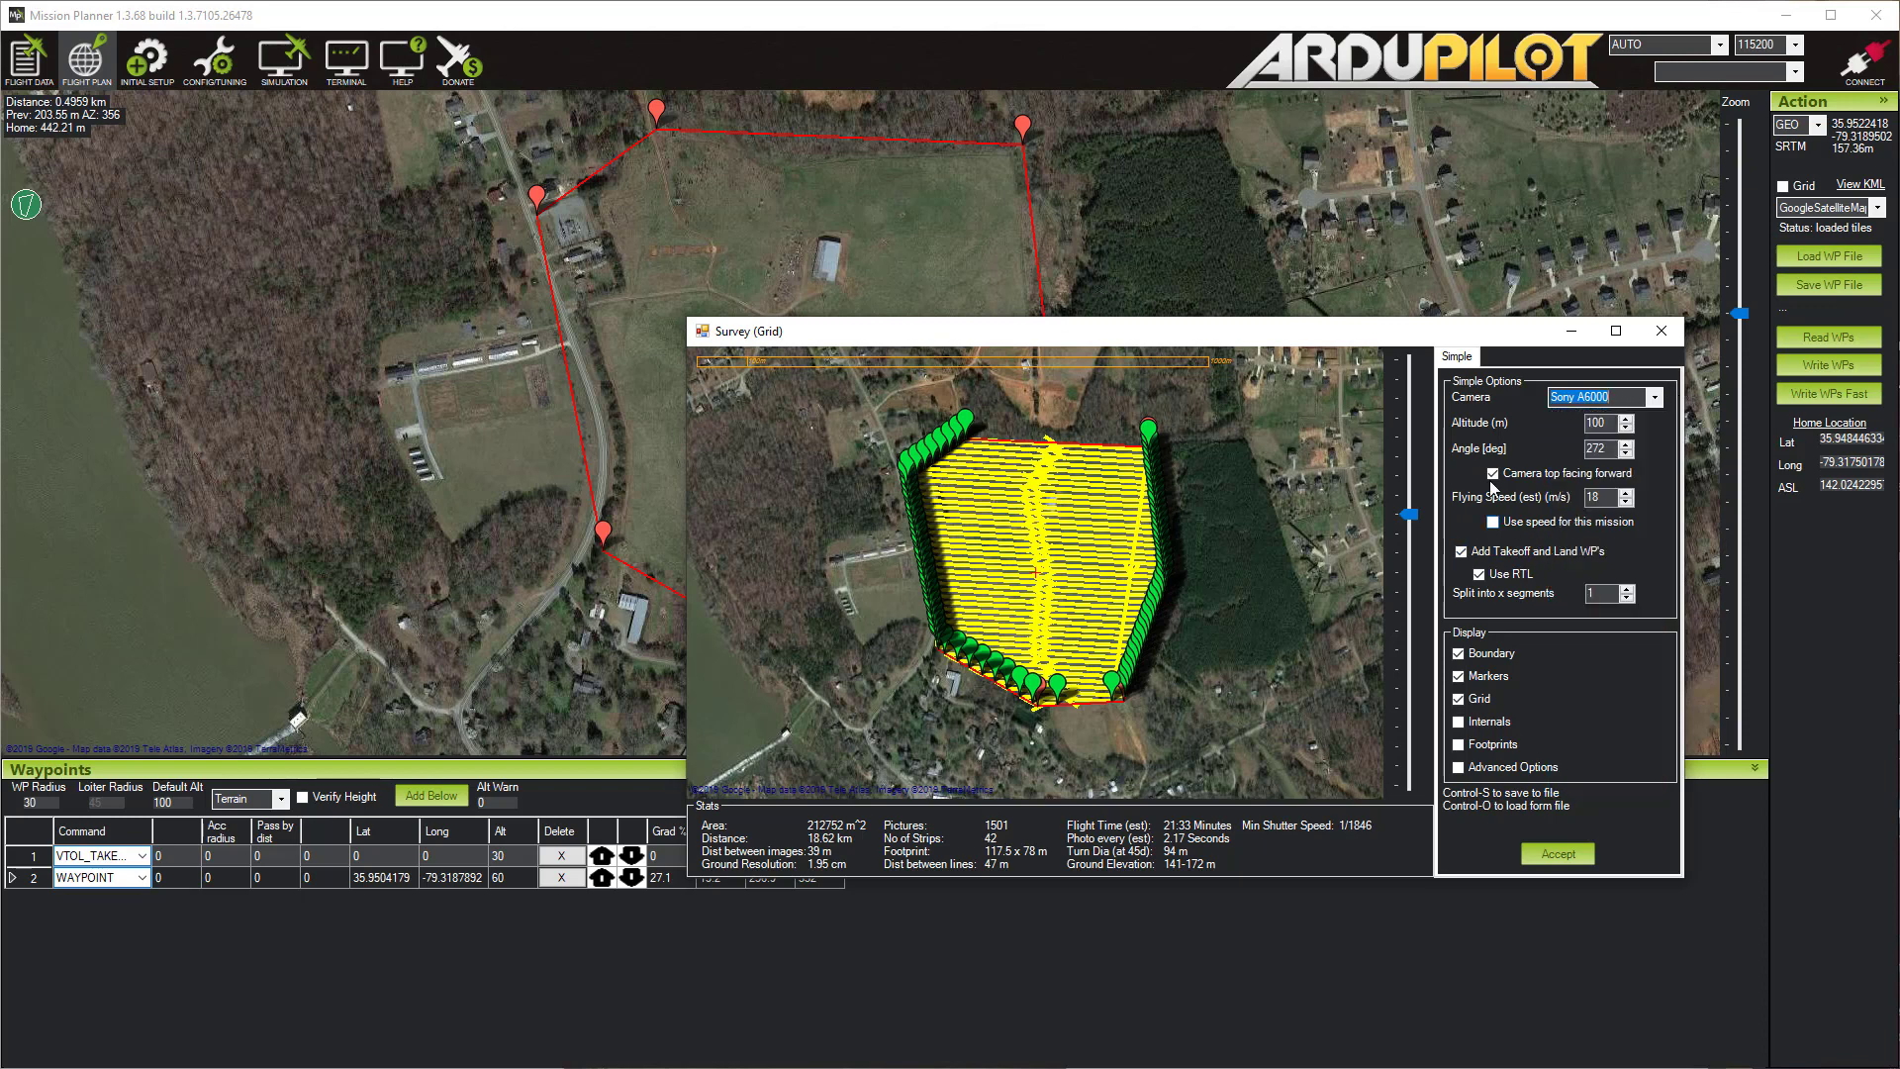
# Step: Show the survey's advanced options and set the camera's focal length to 16 mm
pyautogui.click(1459, 769)
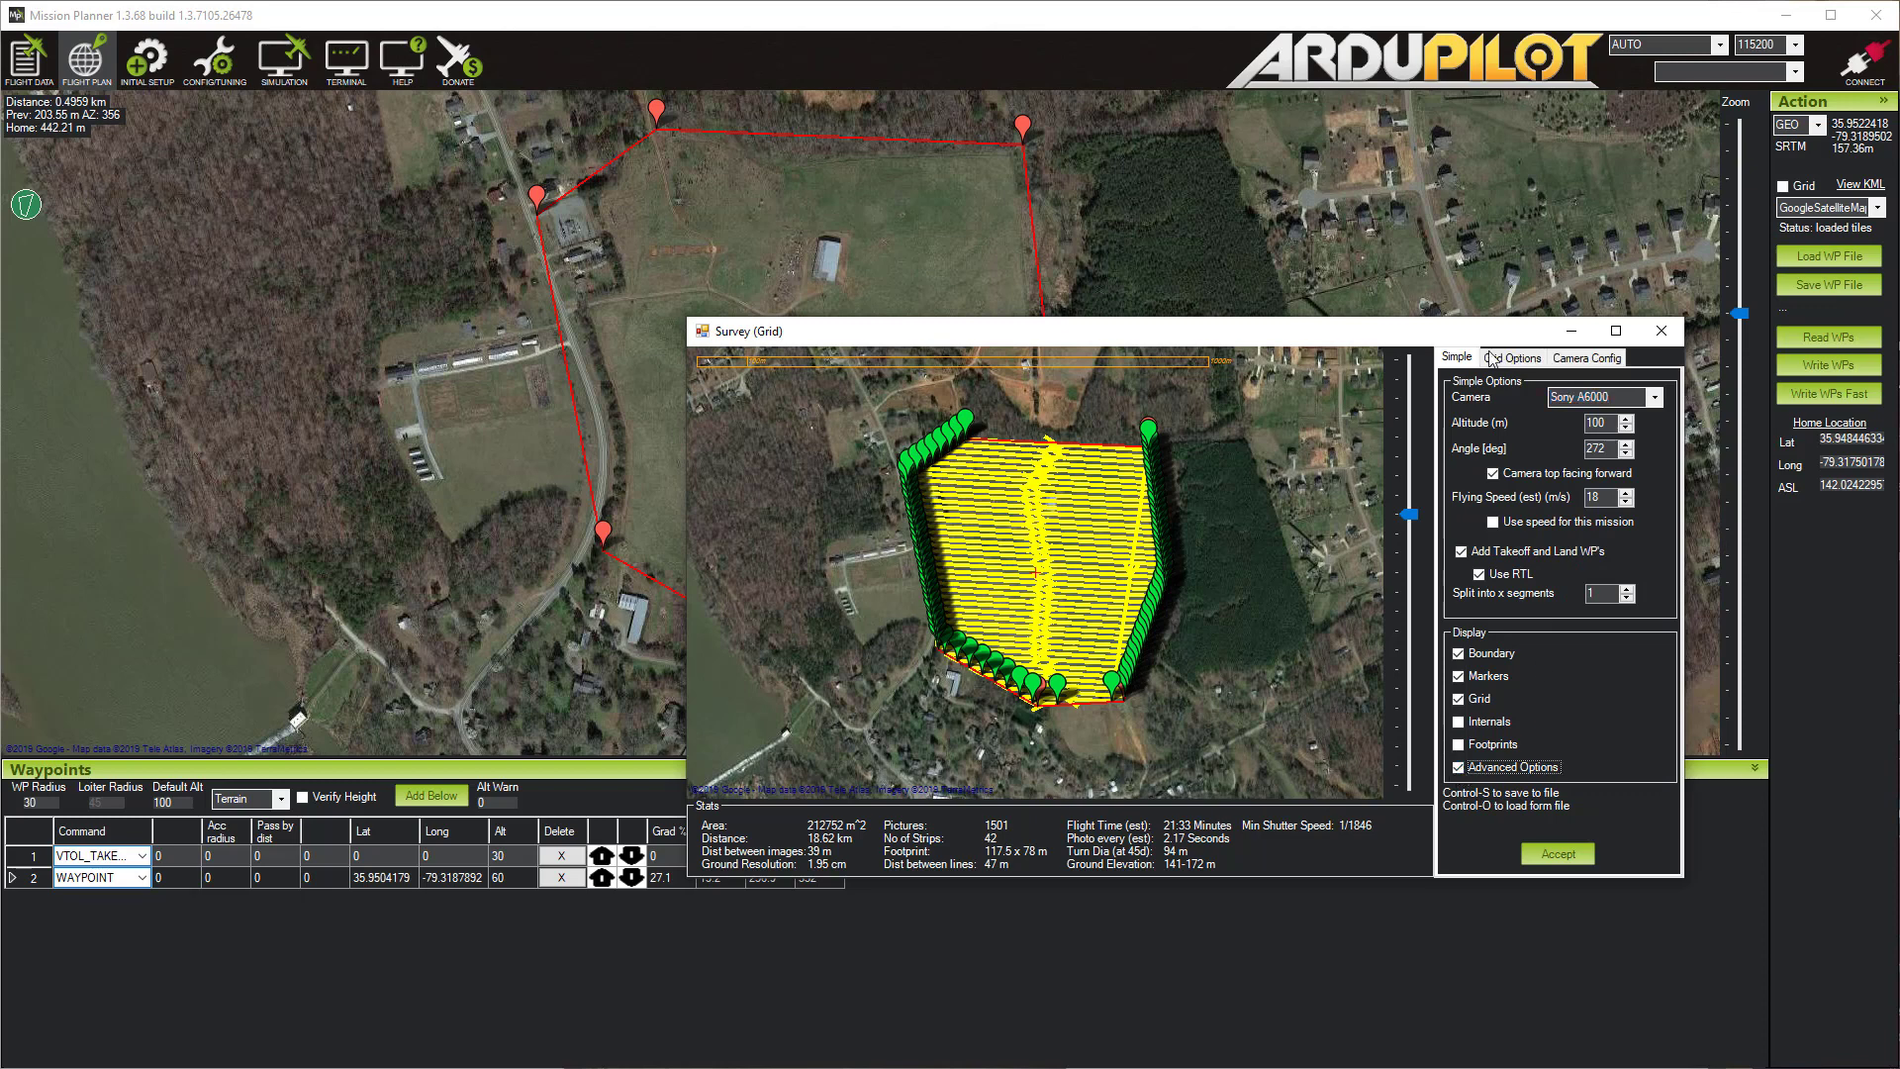
pyautogui.click(1557, 360)
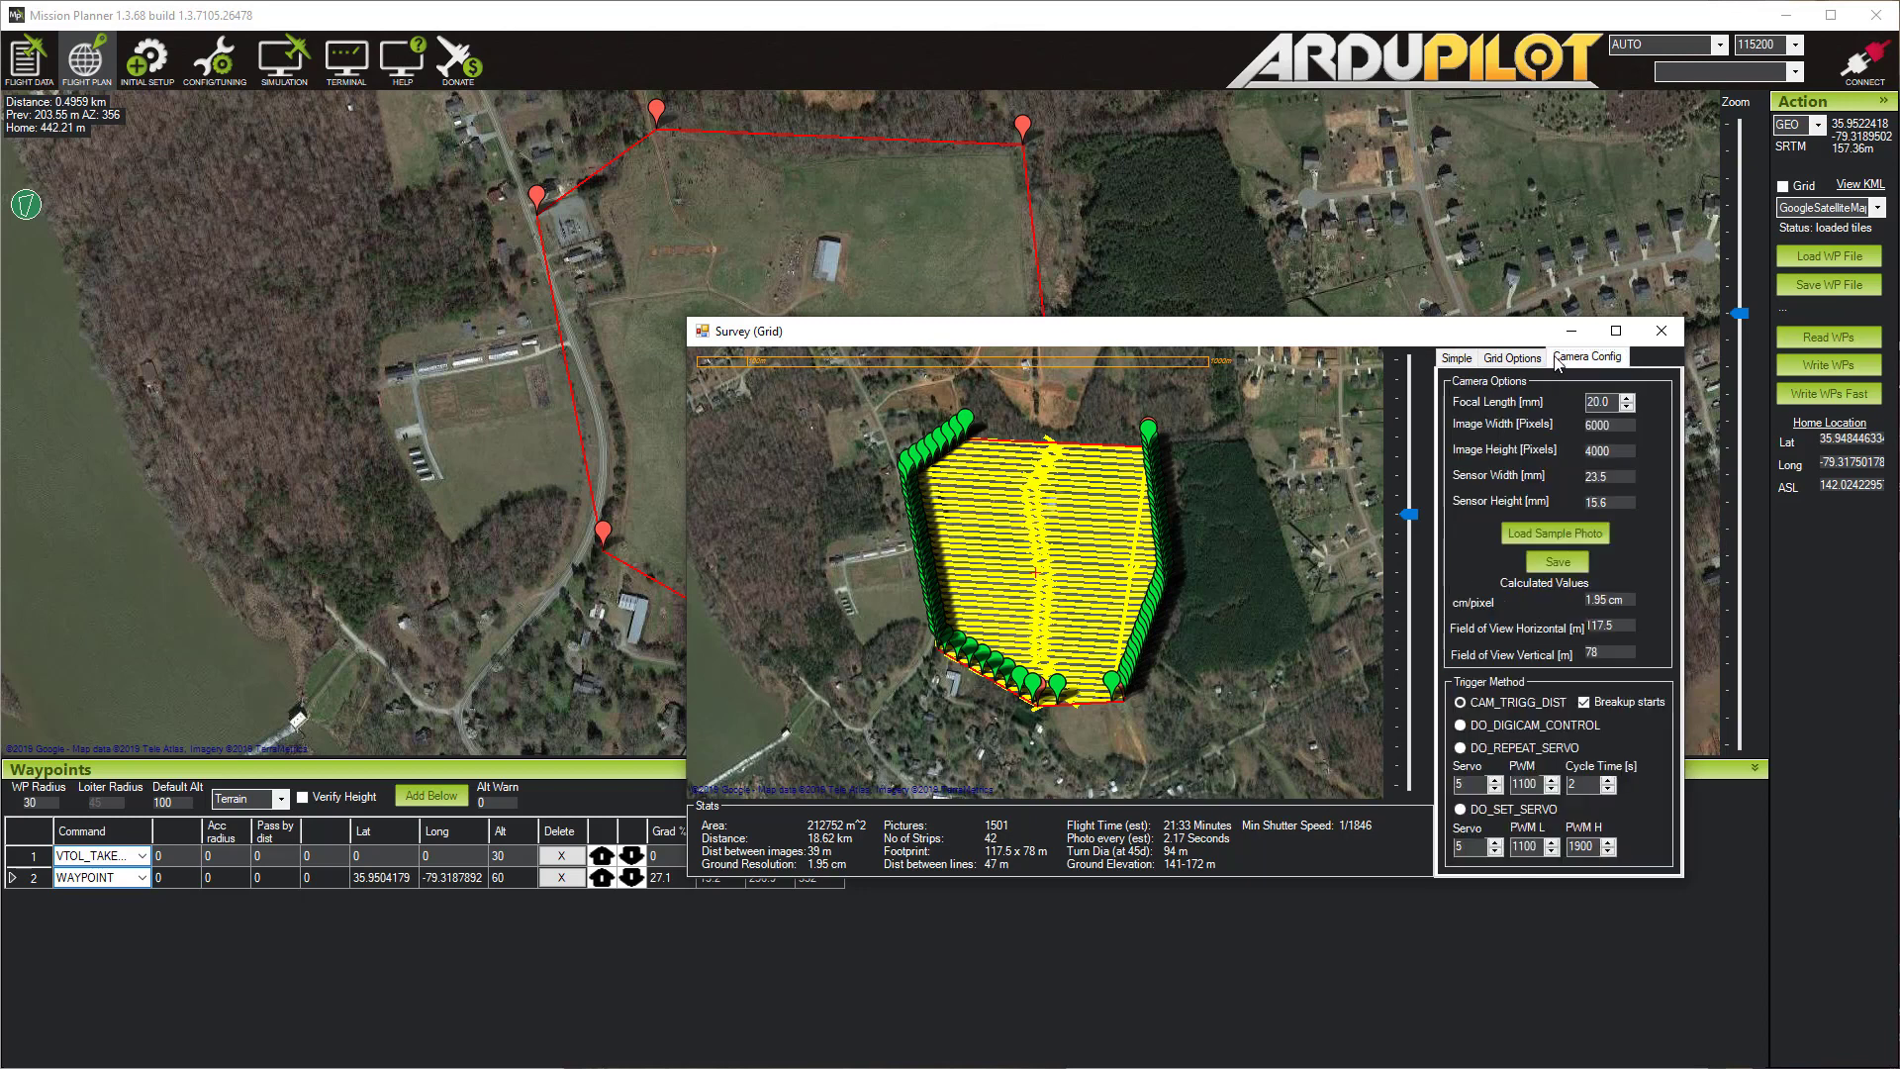
pyautogui.click(1603, 401)
pyautogui.press('BackSpace')
pyautogui.press('BackSpace')
pyautogui.press('BackSpace')
pyautogui.write('16.')
# Step: Save the camera configuration as "A6000 w/ 16mm" and return to the simple survey options
pyautogui.click(1557, 562)
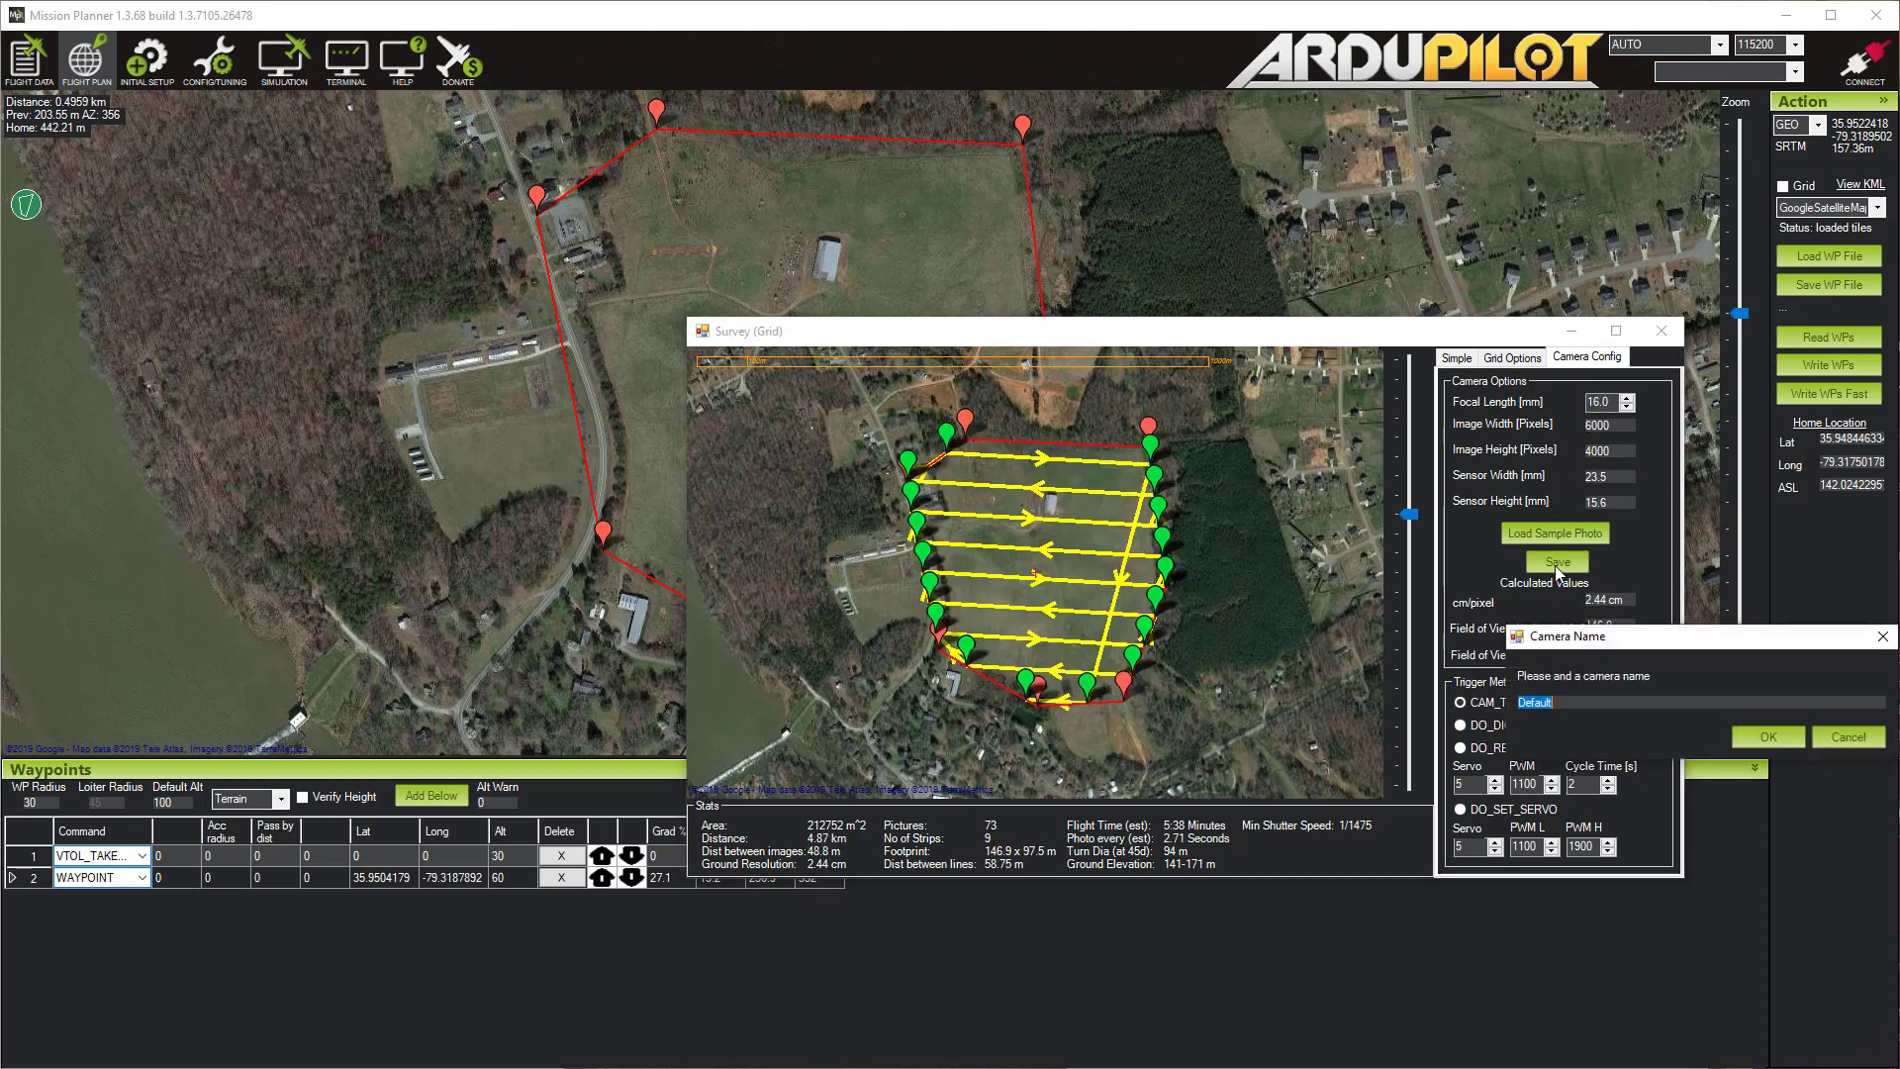
pyautogui.write('A6000 w/ 16mm')
pyautogui.click(1768, 736)
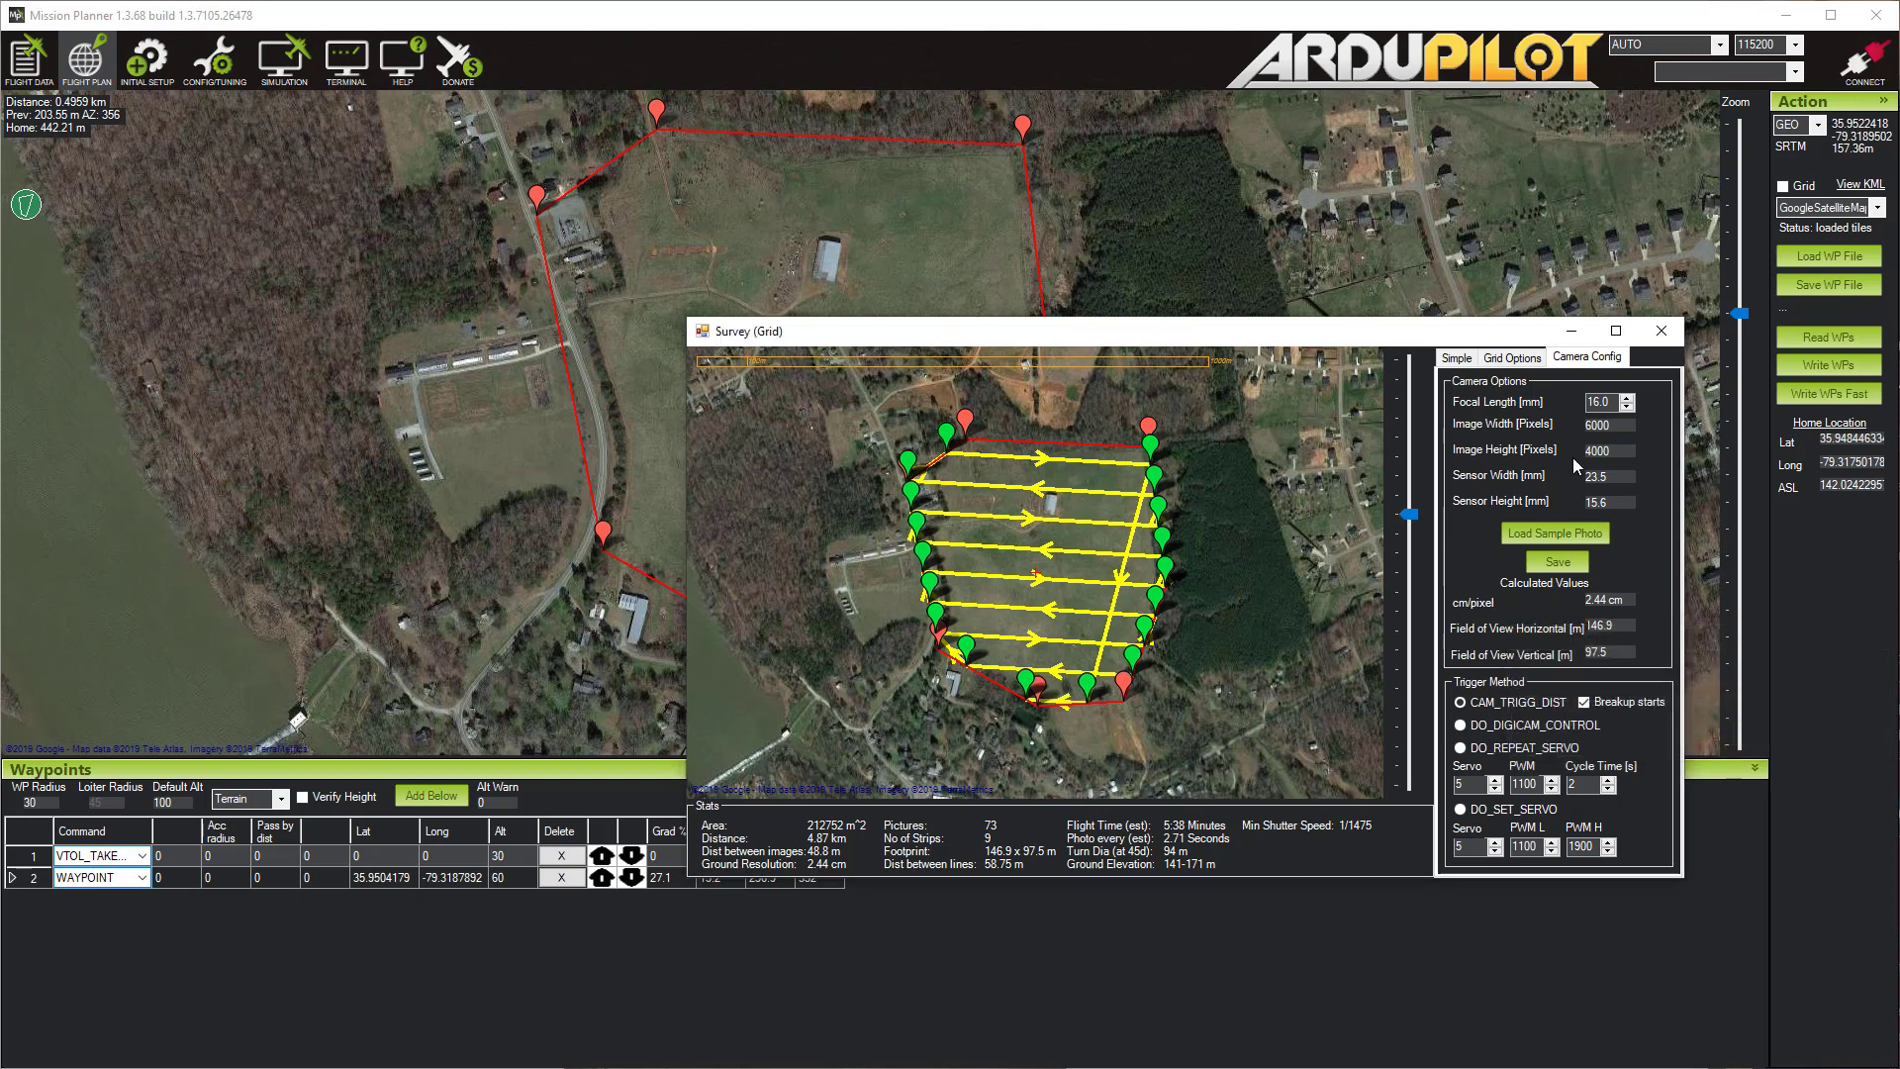
pyautogui.click(1457, 358)
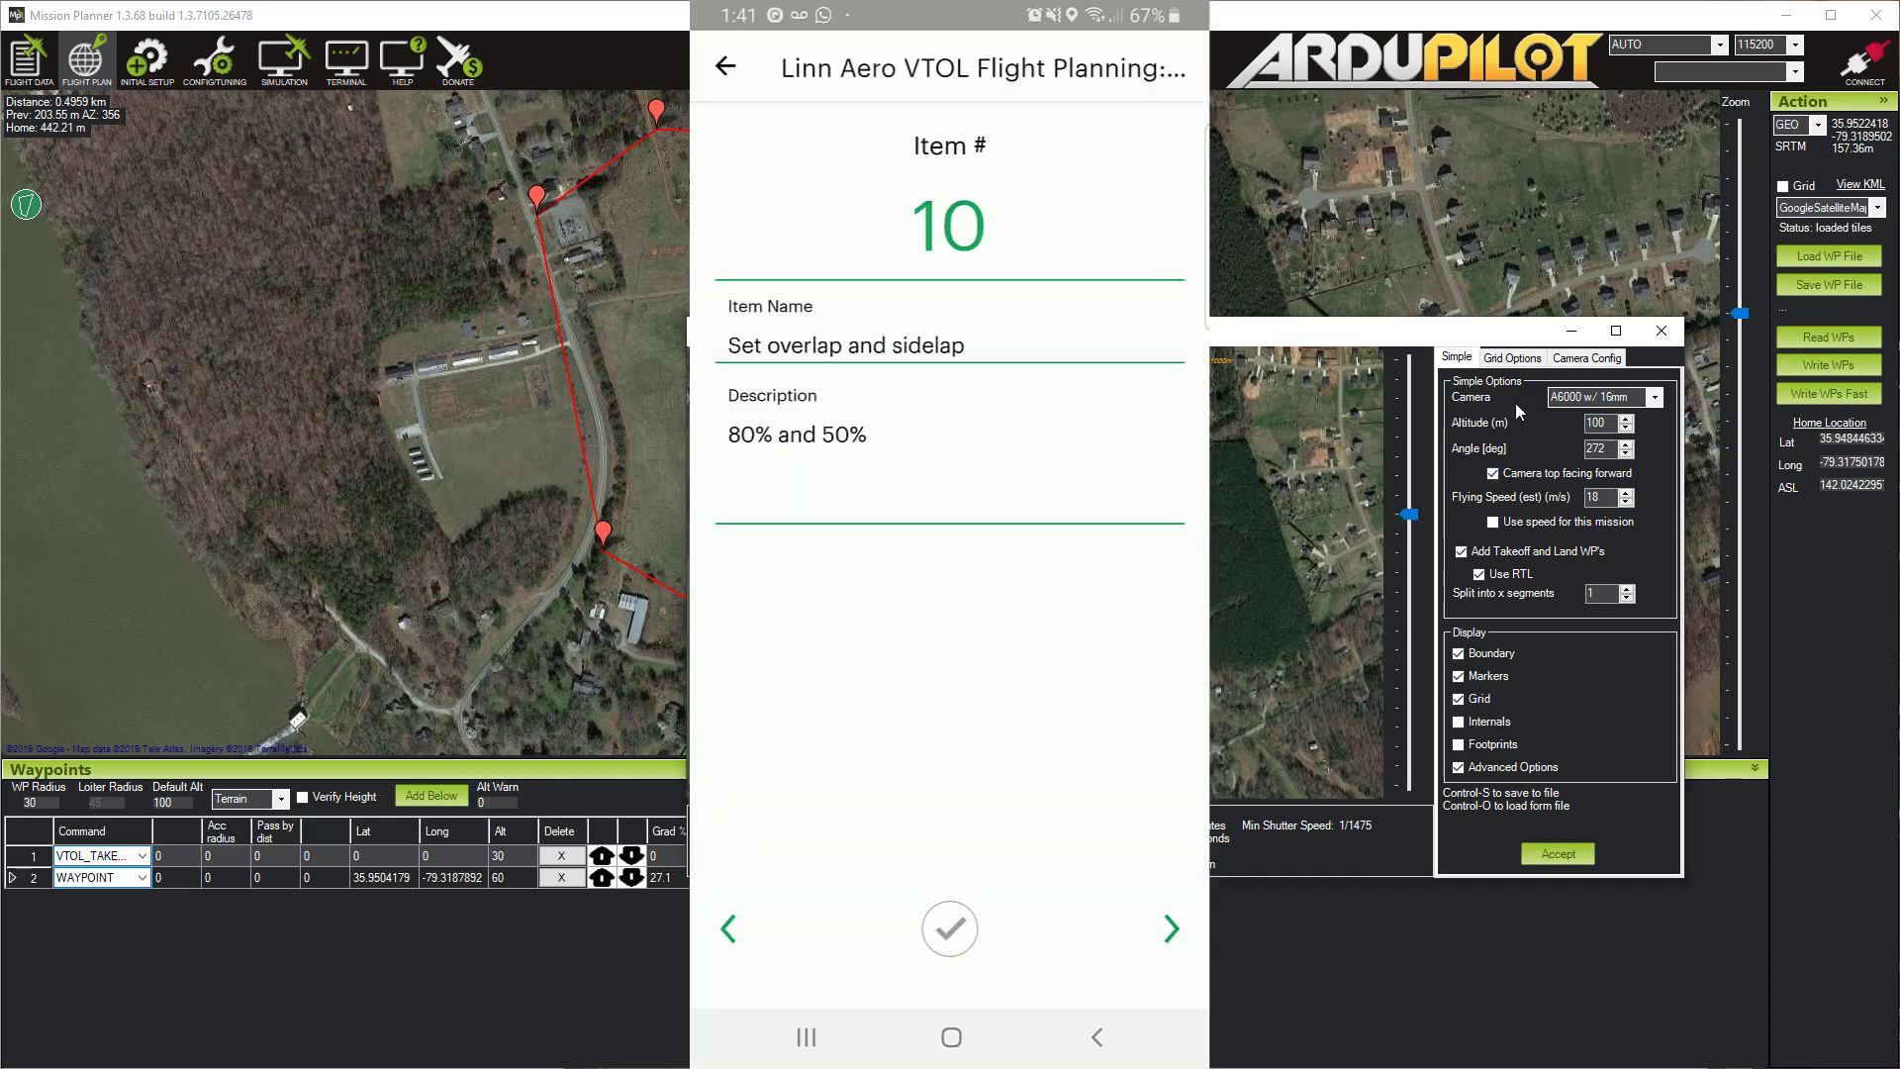
# Step: Set the survey grid's overlap to 80% and its sidelap to 50%
pyautogui.click(1512, 358)
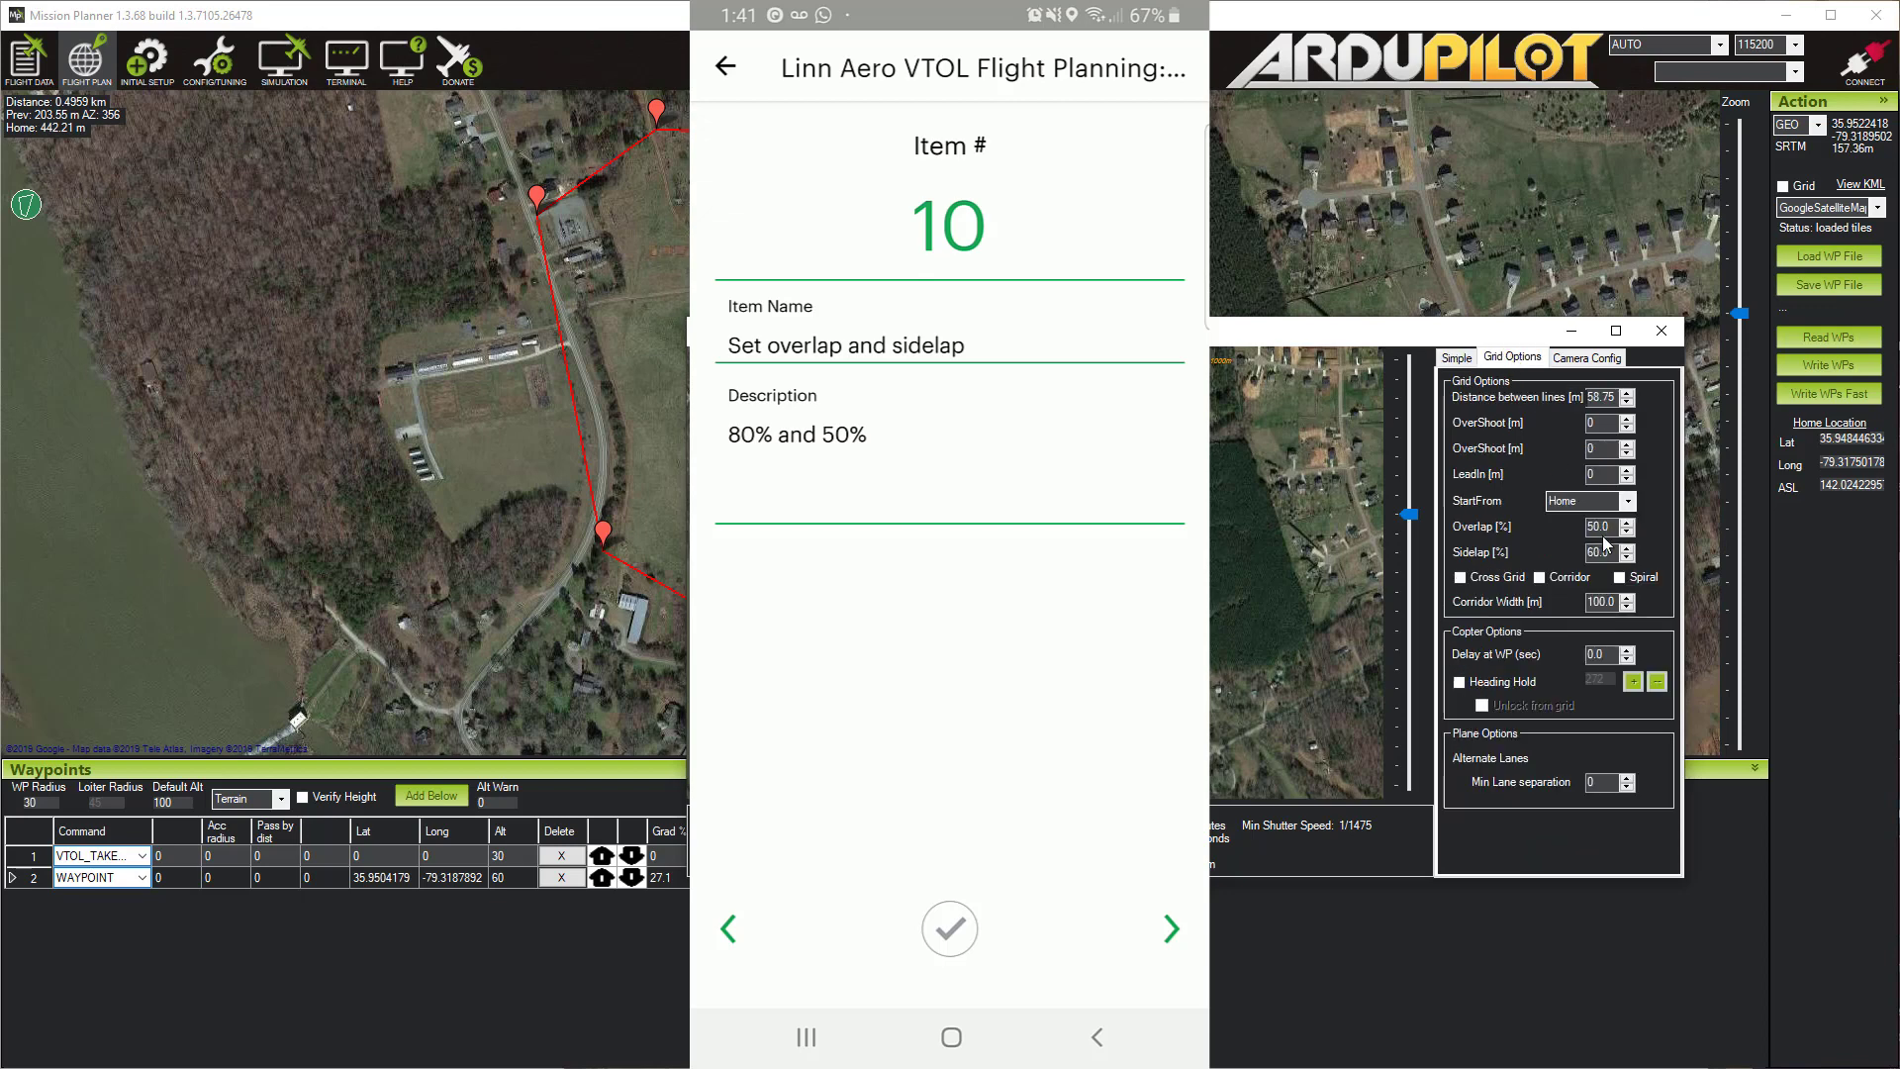
pyautogui.doubleClick(1598, 526)
pyautogui.write('80.0')
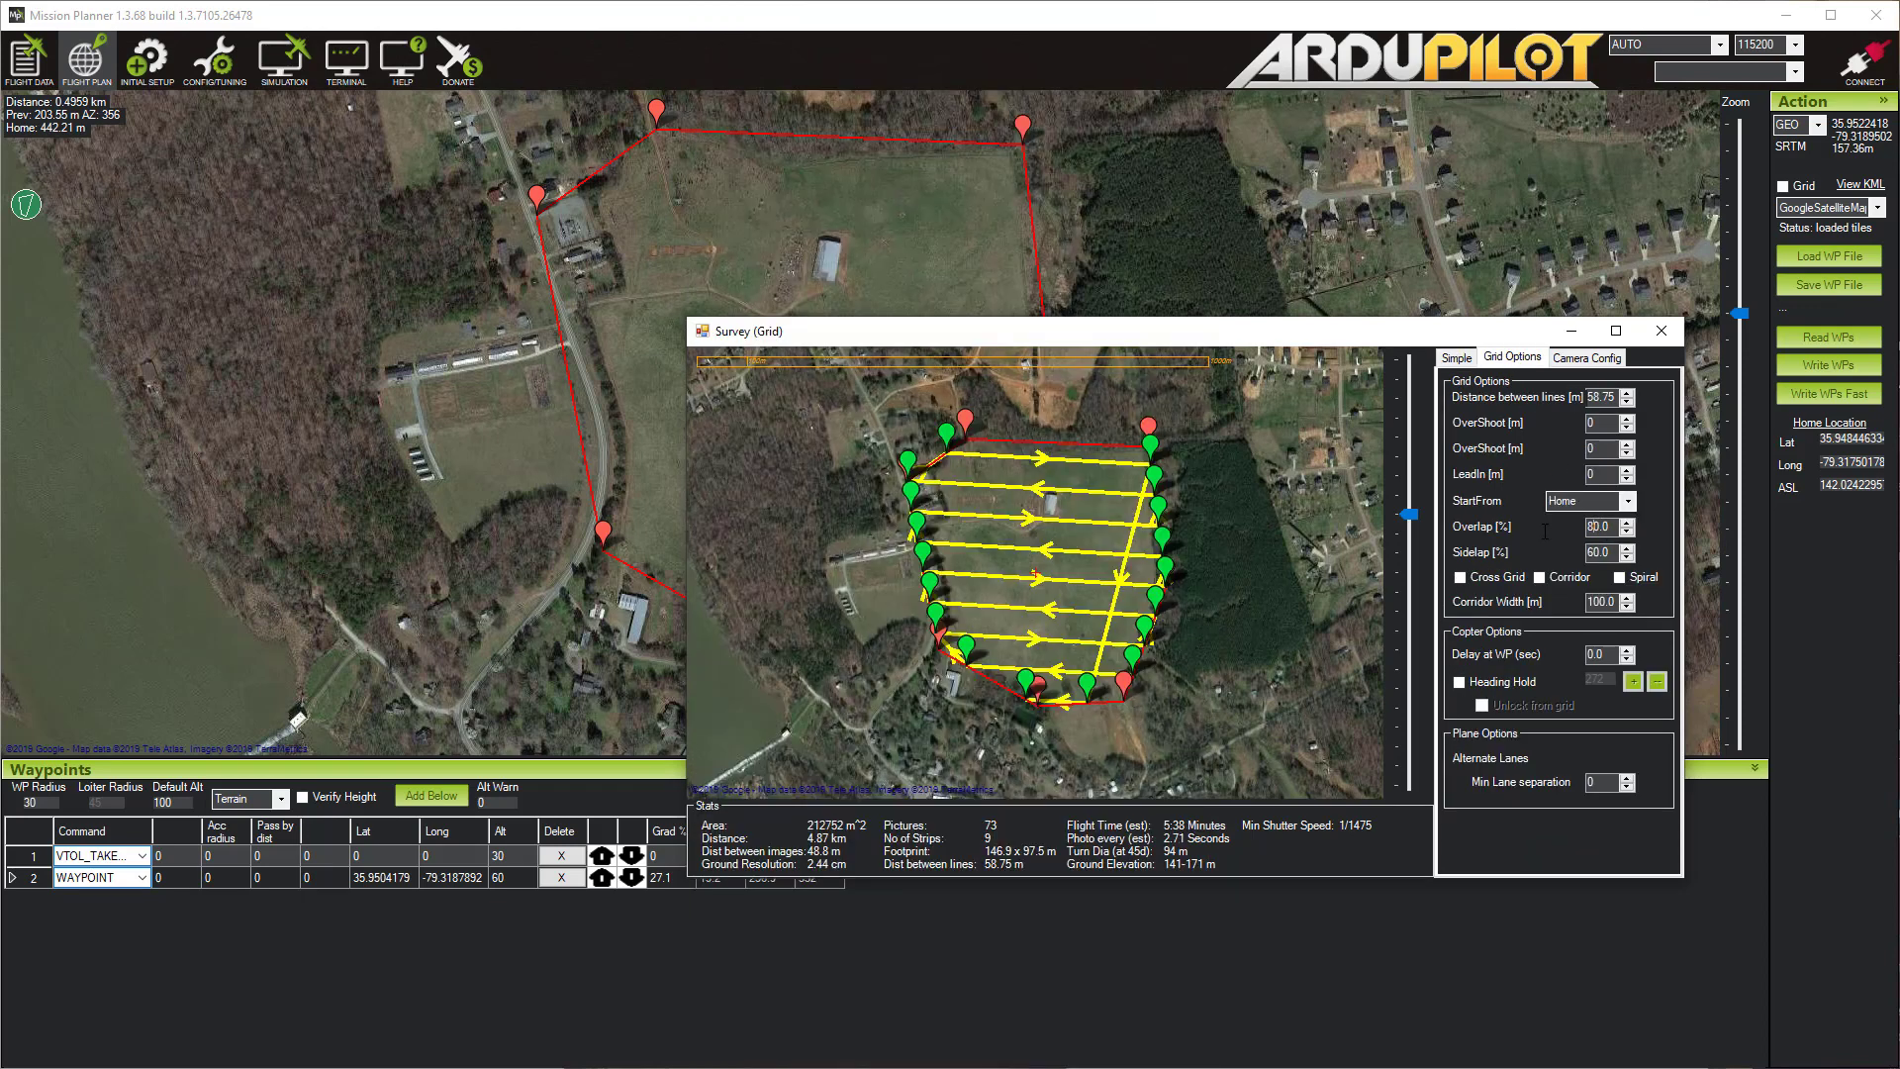
pyautogui.click(1595, 551)
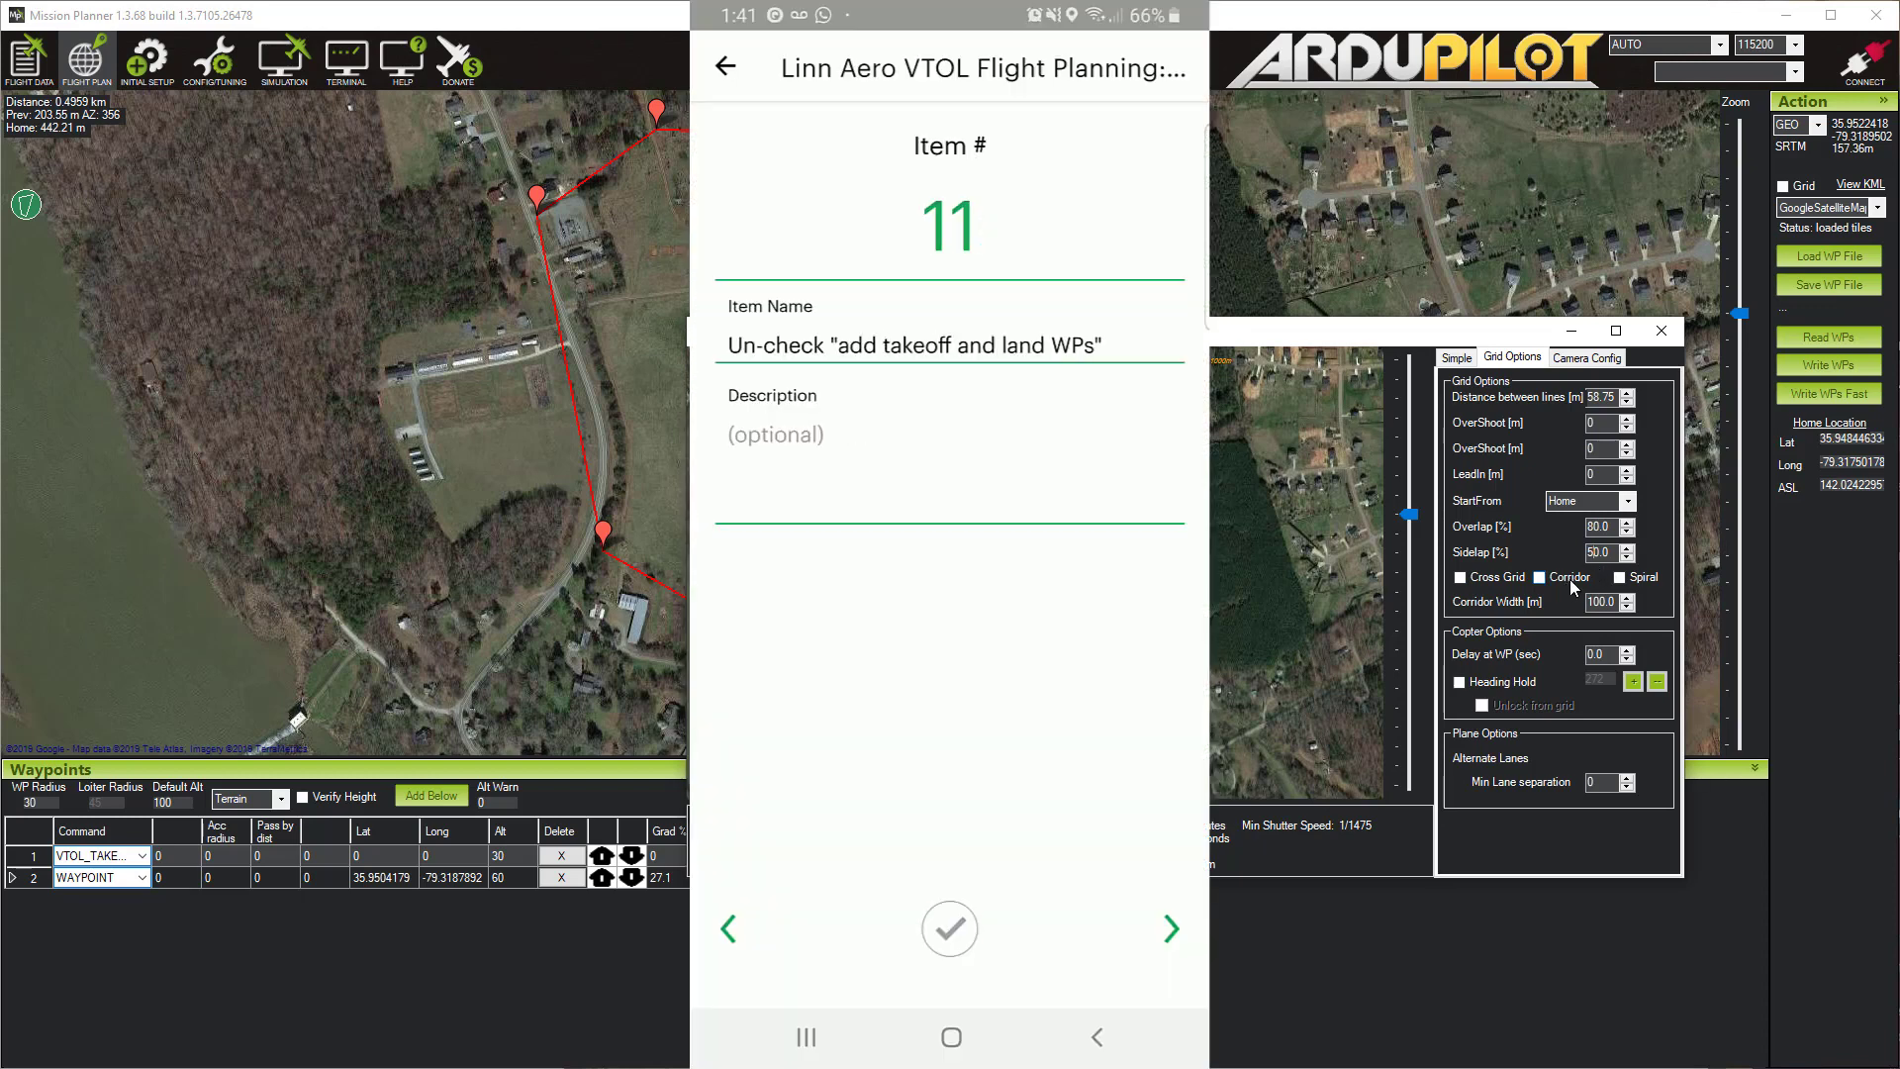
# Step: Turn off the survey's added takeoff and land waypoints and its RTL option, and accept the grid into the mission
pyautogui.click(1462, 363)
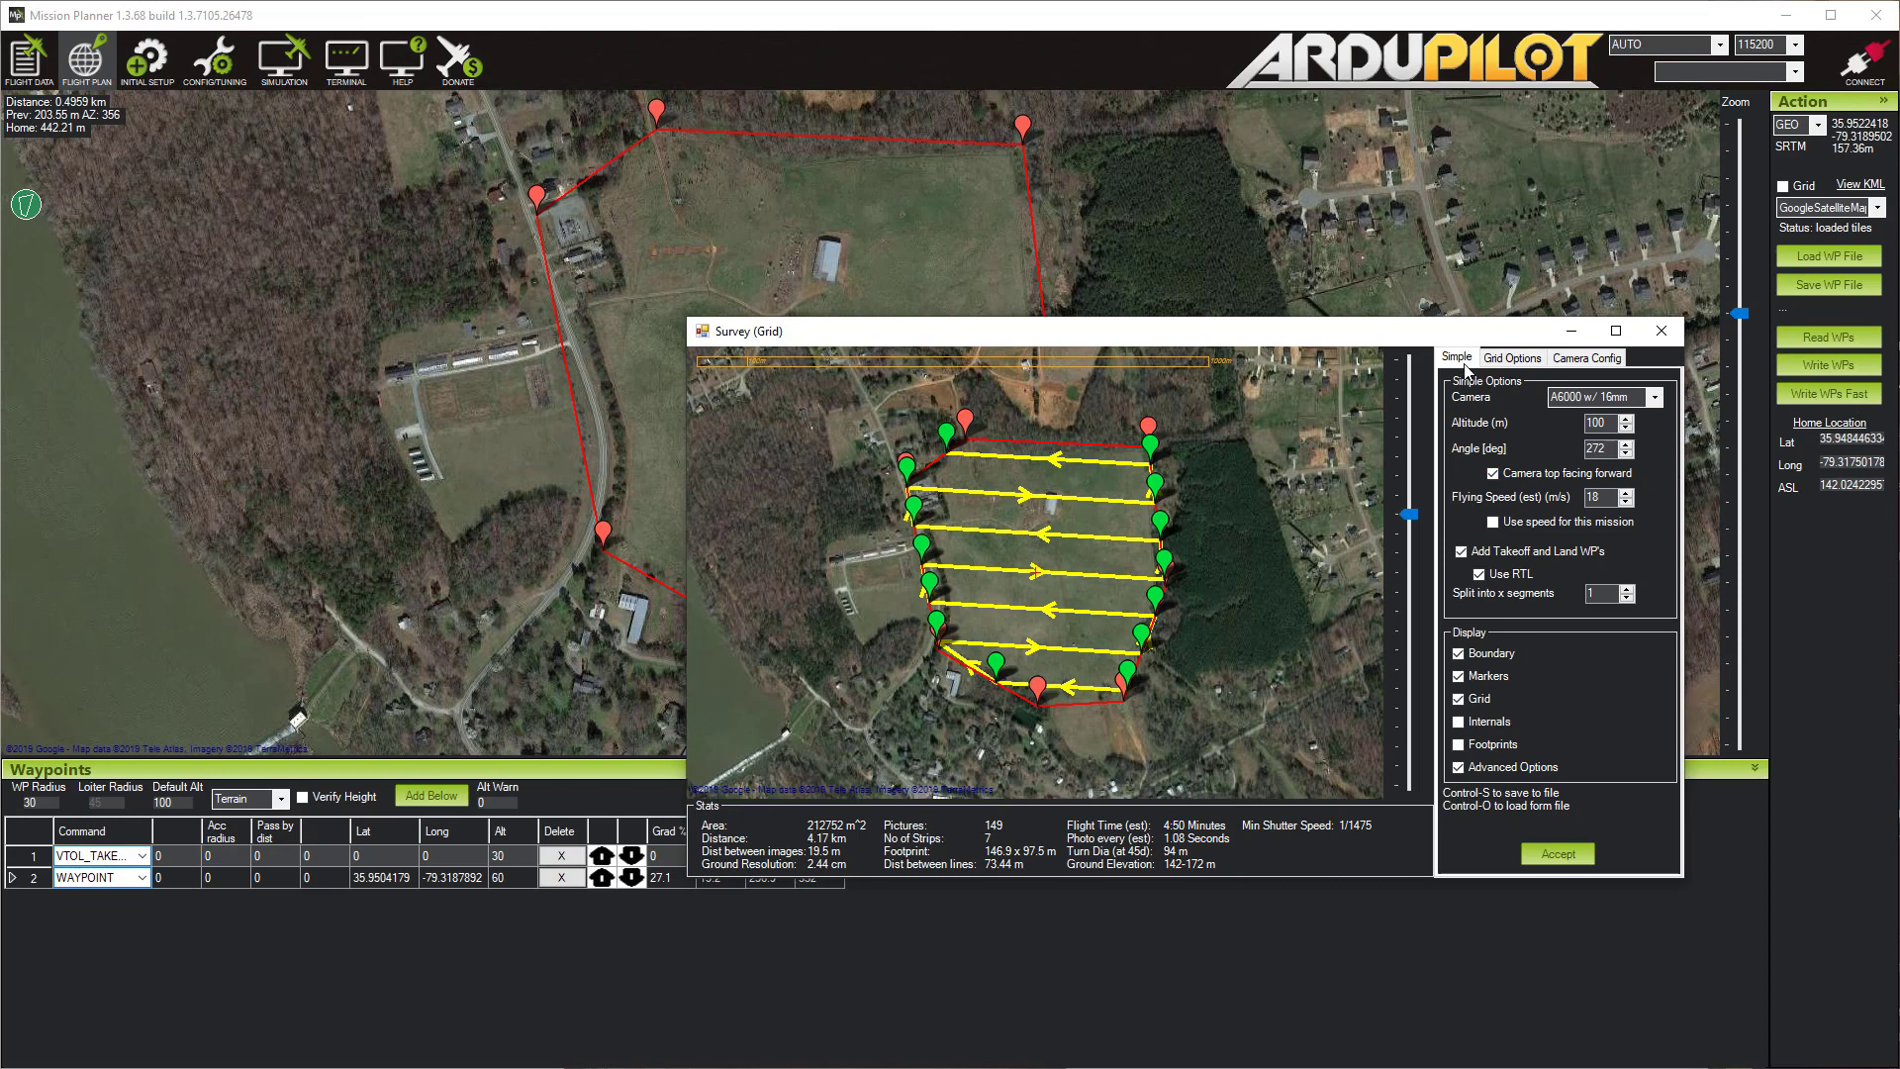
pyautogui.click(1489, 554)
pyautogui.click(1479, 574)
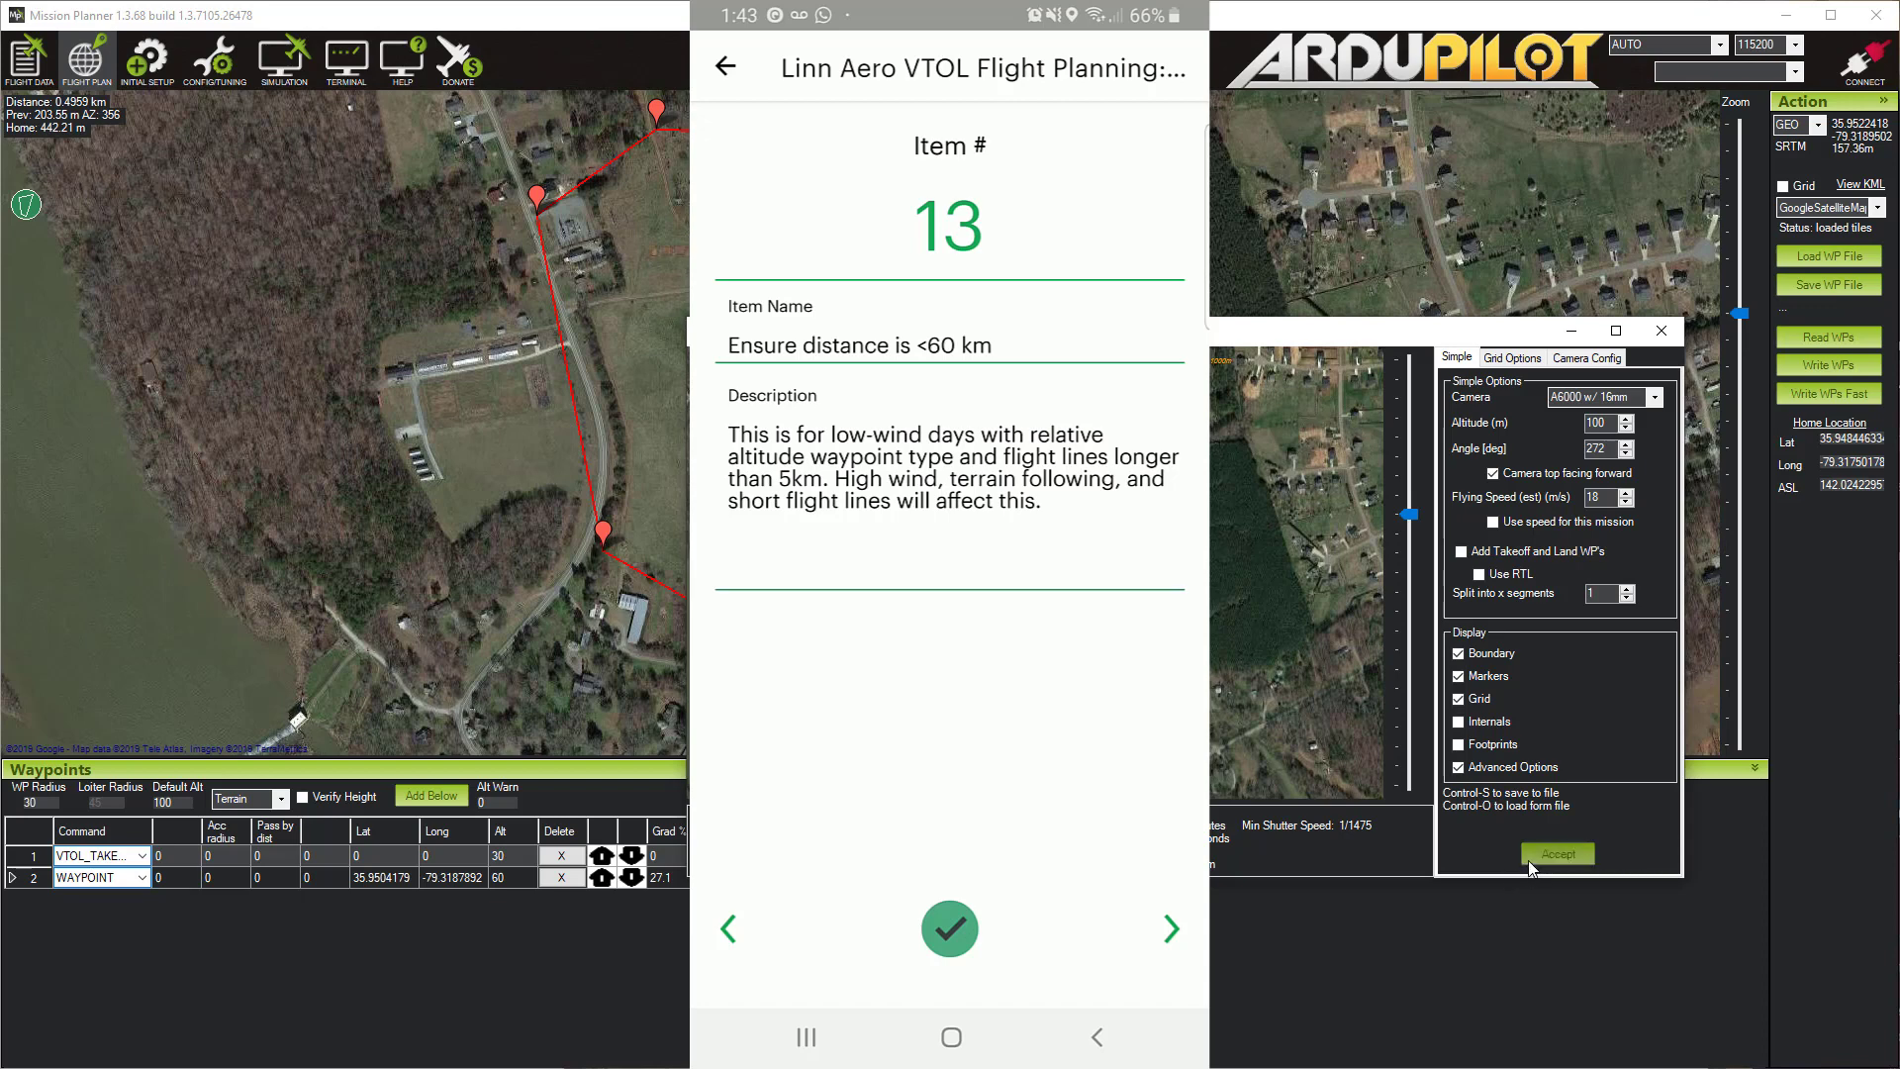
pyautogui.click(1533, 857)
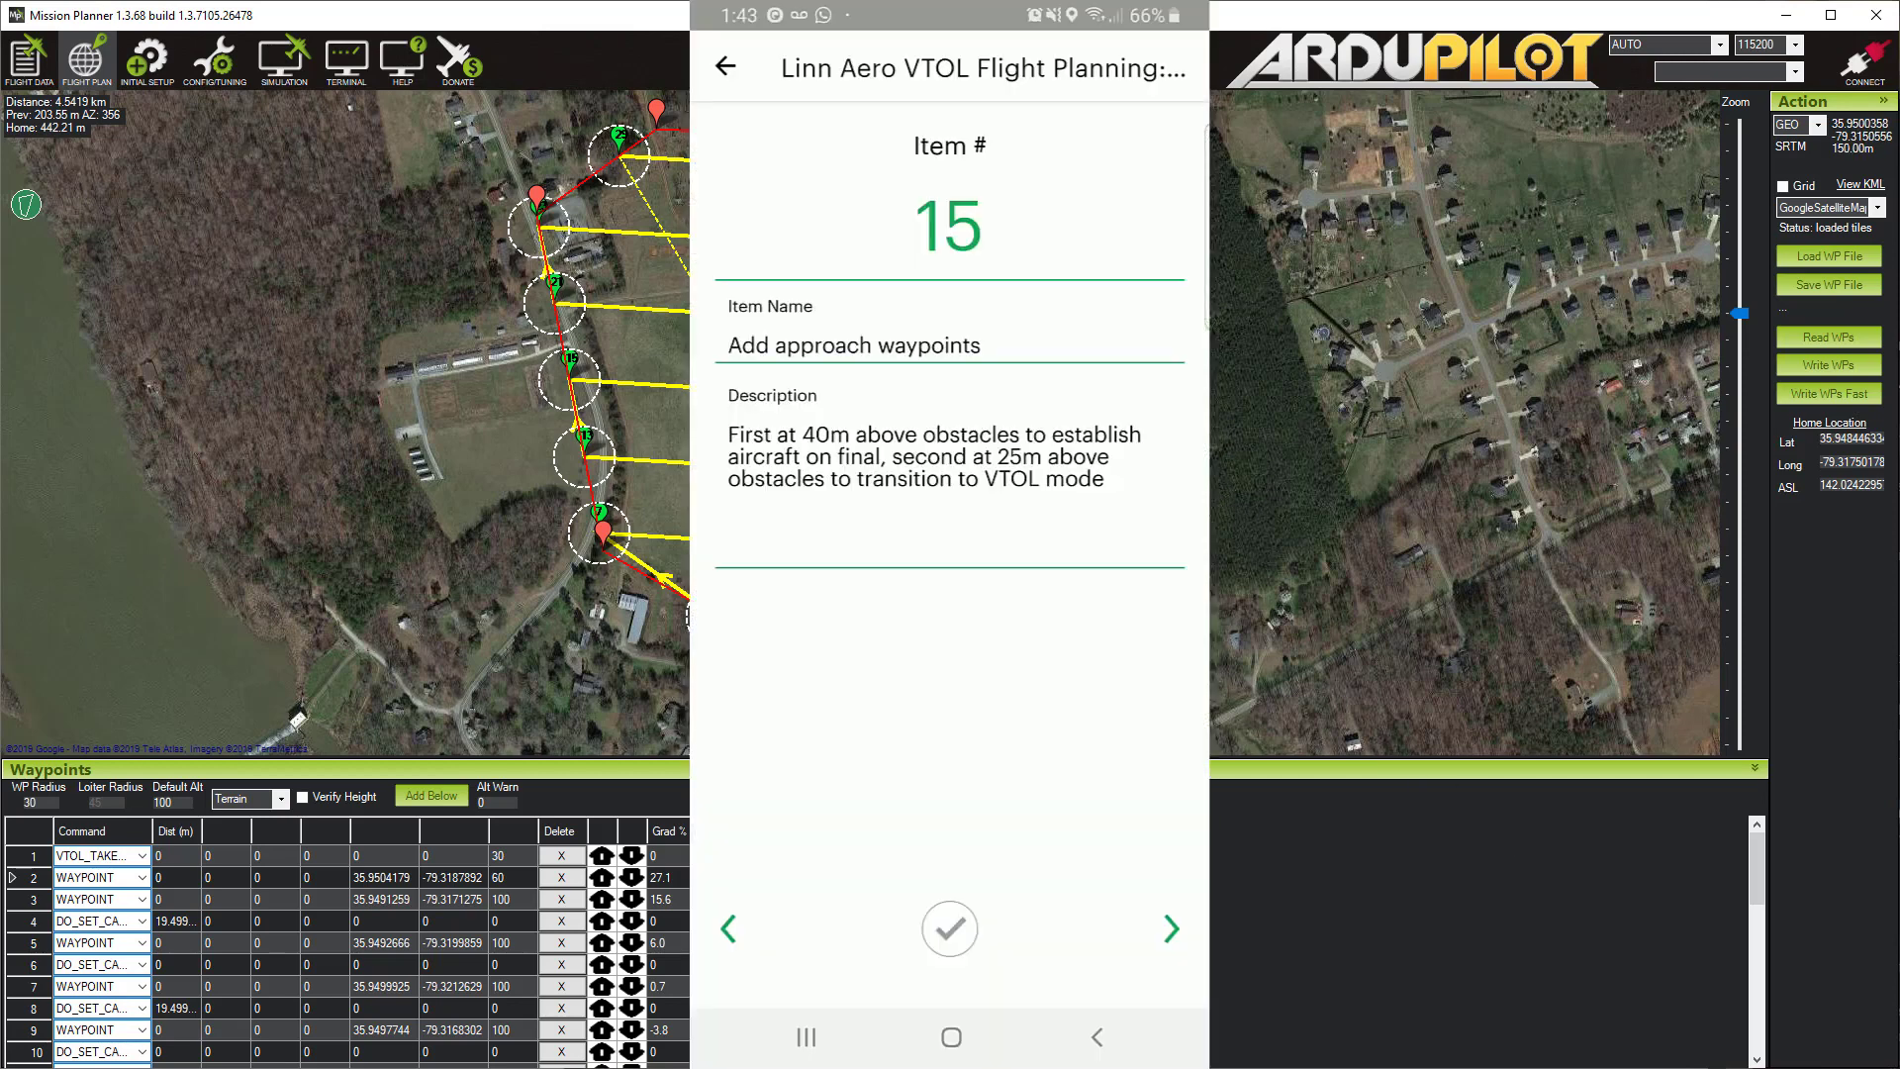
# Step: Examine the generated route from the first waypoint through the survey lines to the last waypoint and back to home
pyautogui.moveTo(1143, 568); pyautogui.dragTo(1281, 608)
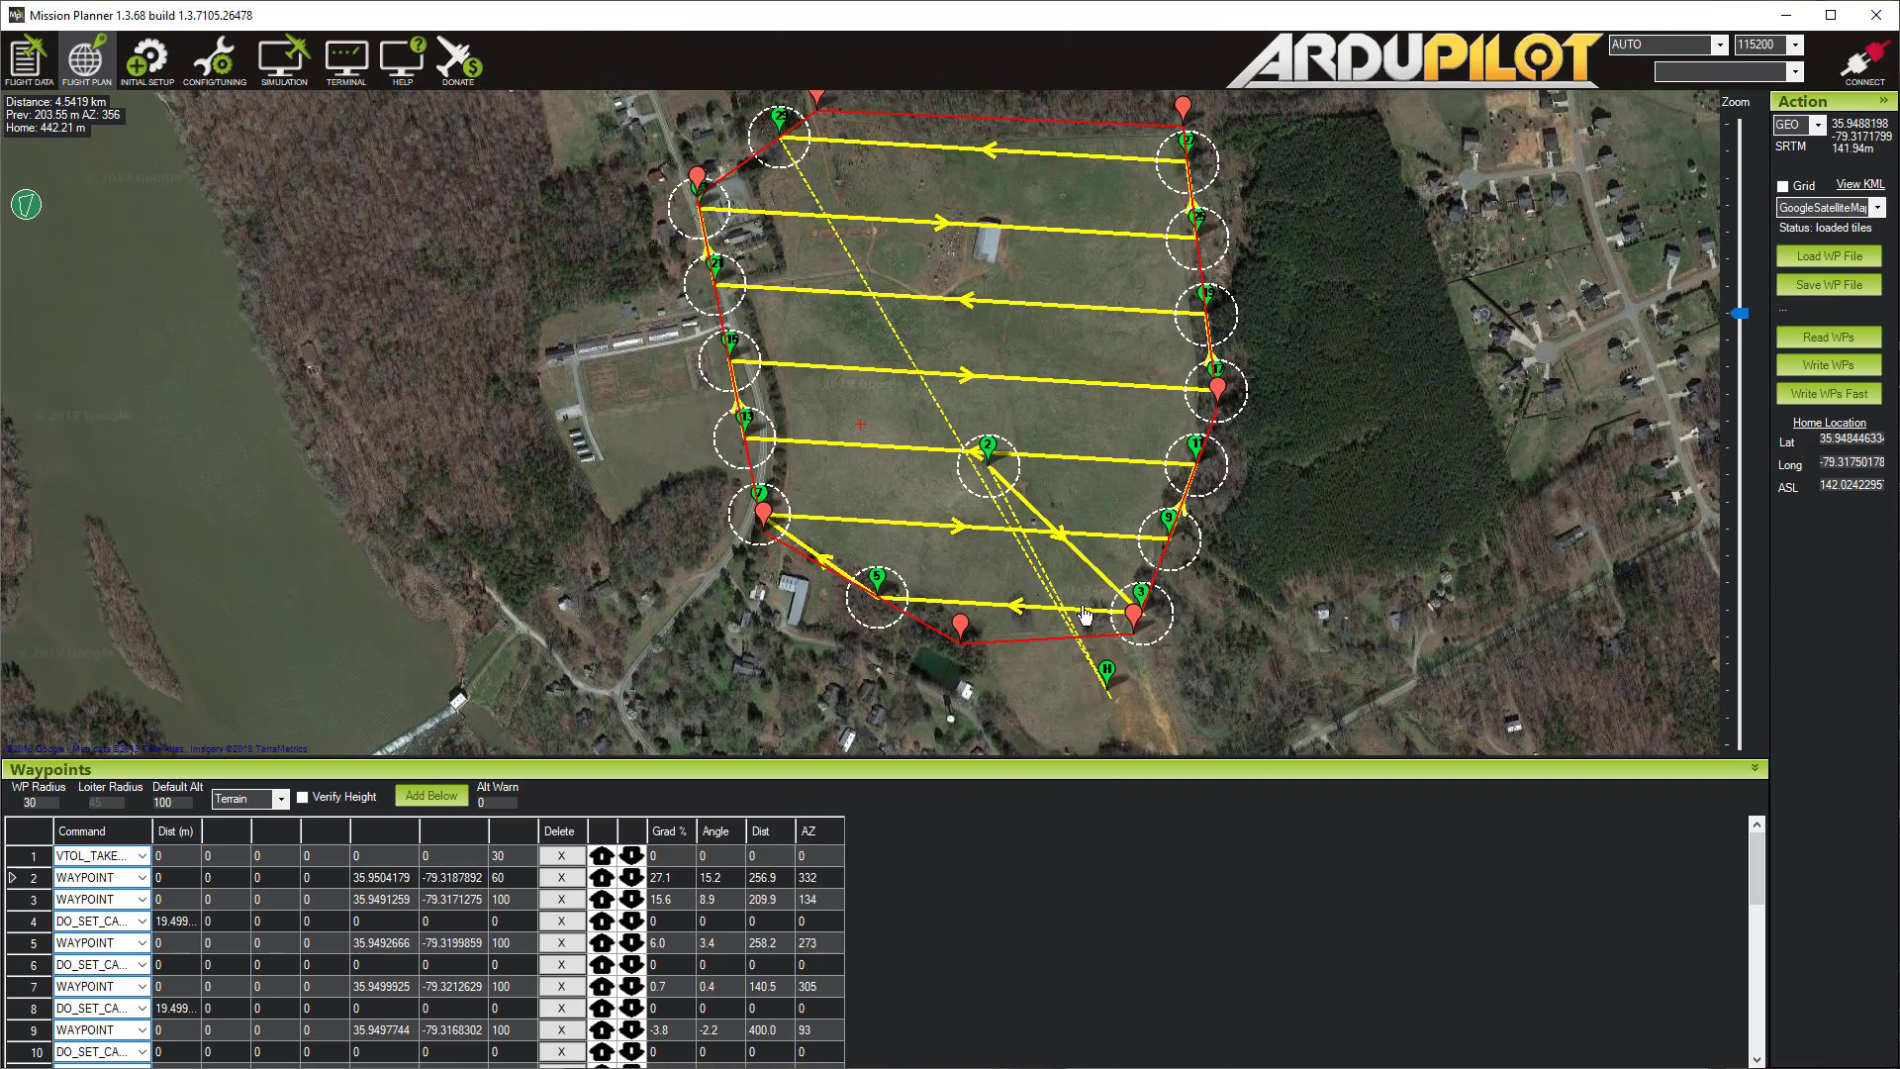
pyautogui.moveTo(995, 468)
pyautogui.moveTo(1121, 596)
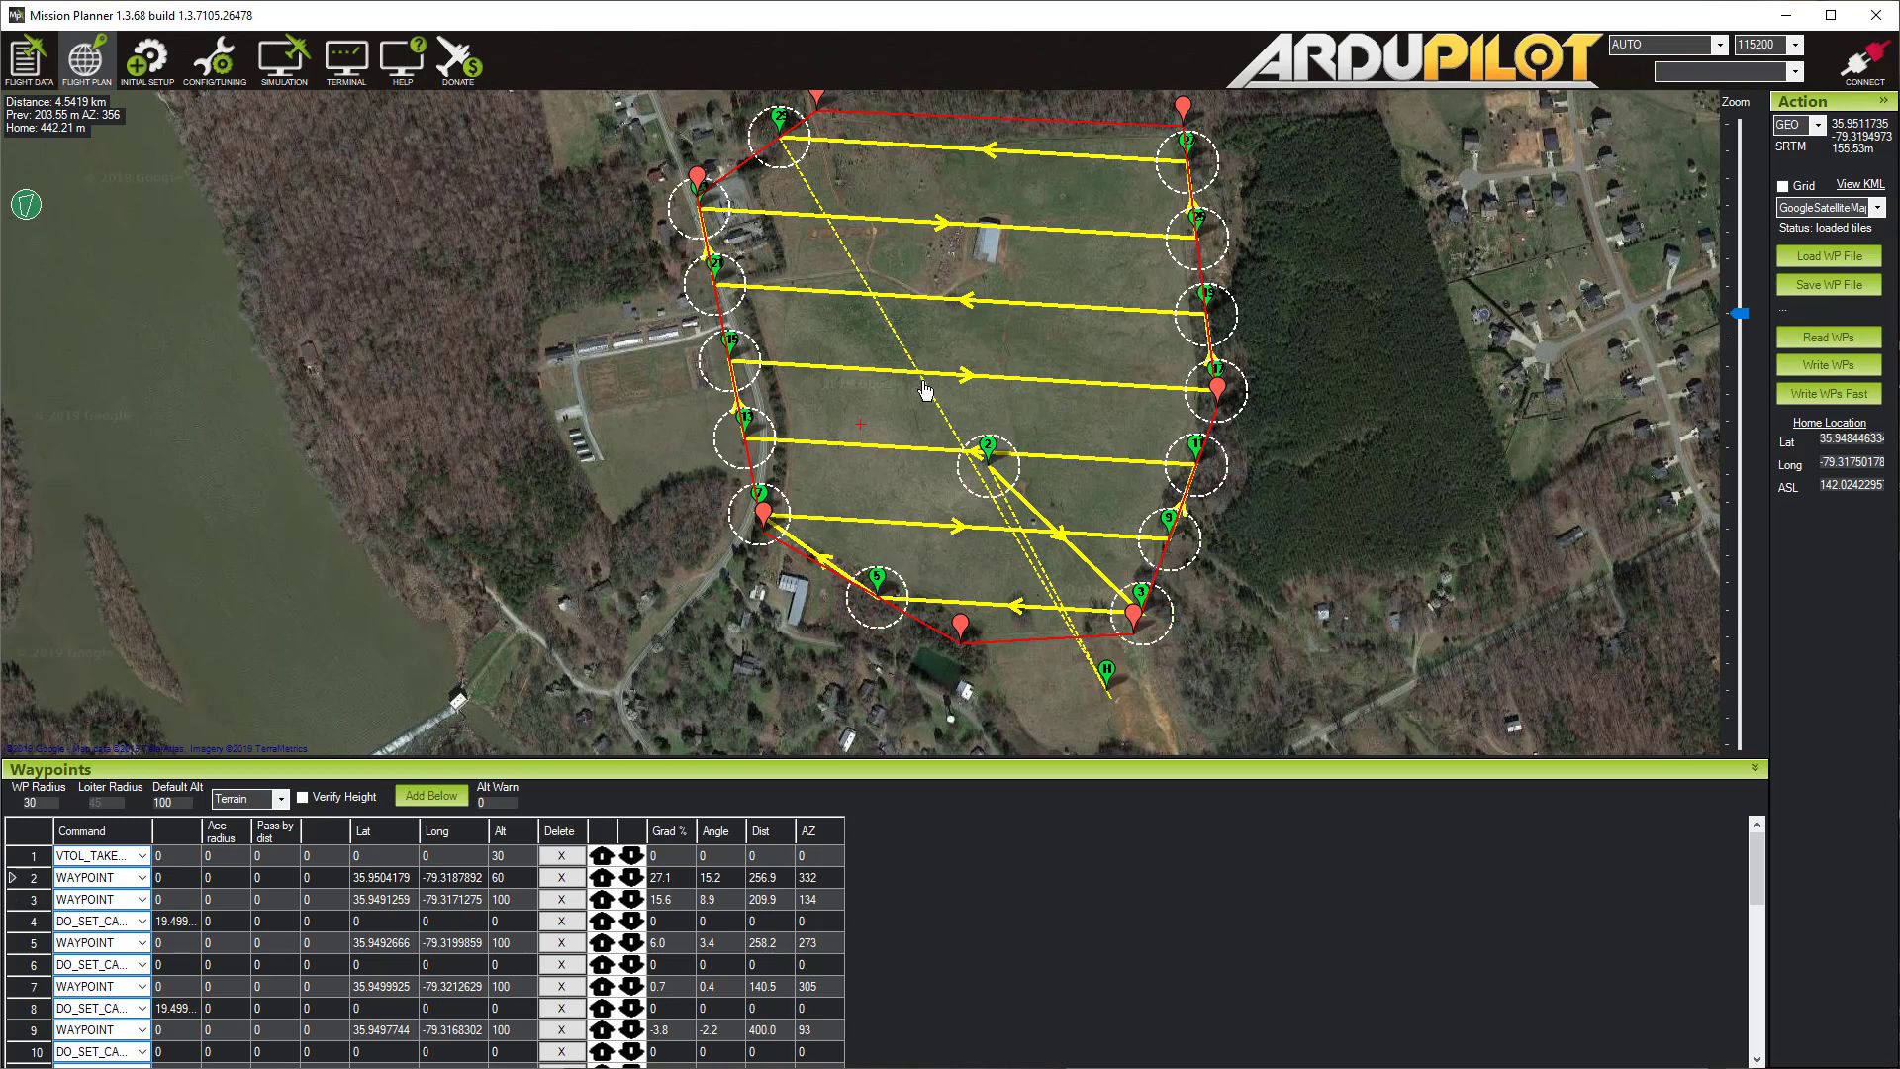
pyautogui.moveTo(1049, 347); pyautogui.dragTo(1045, 378)
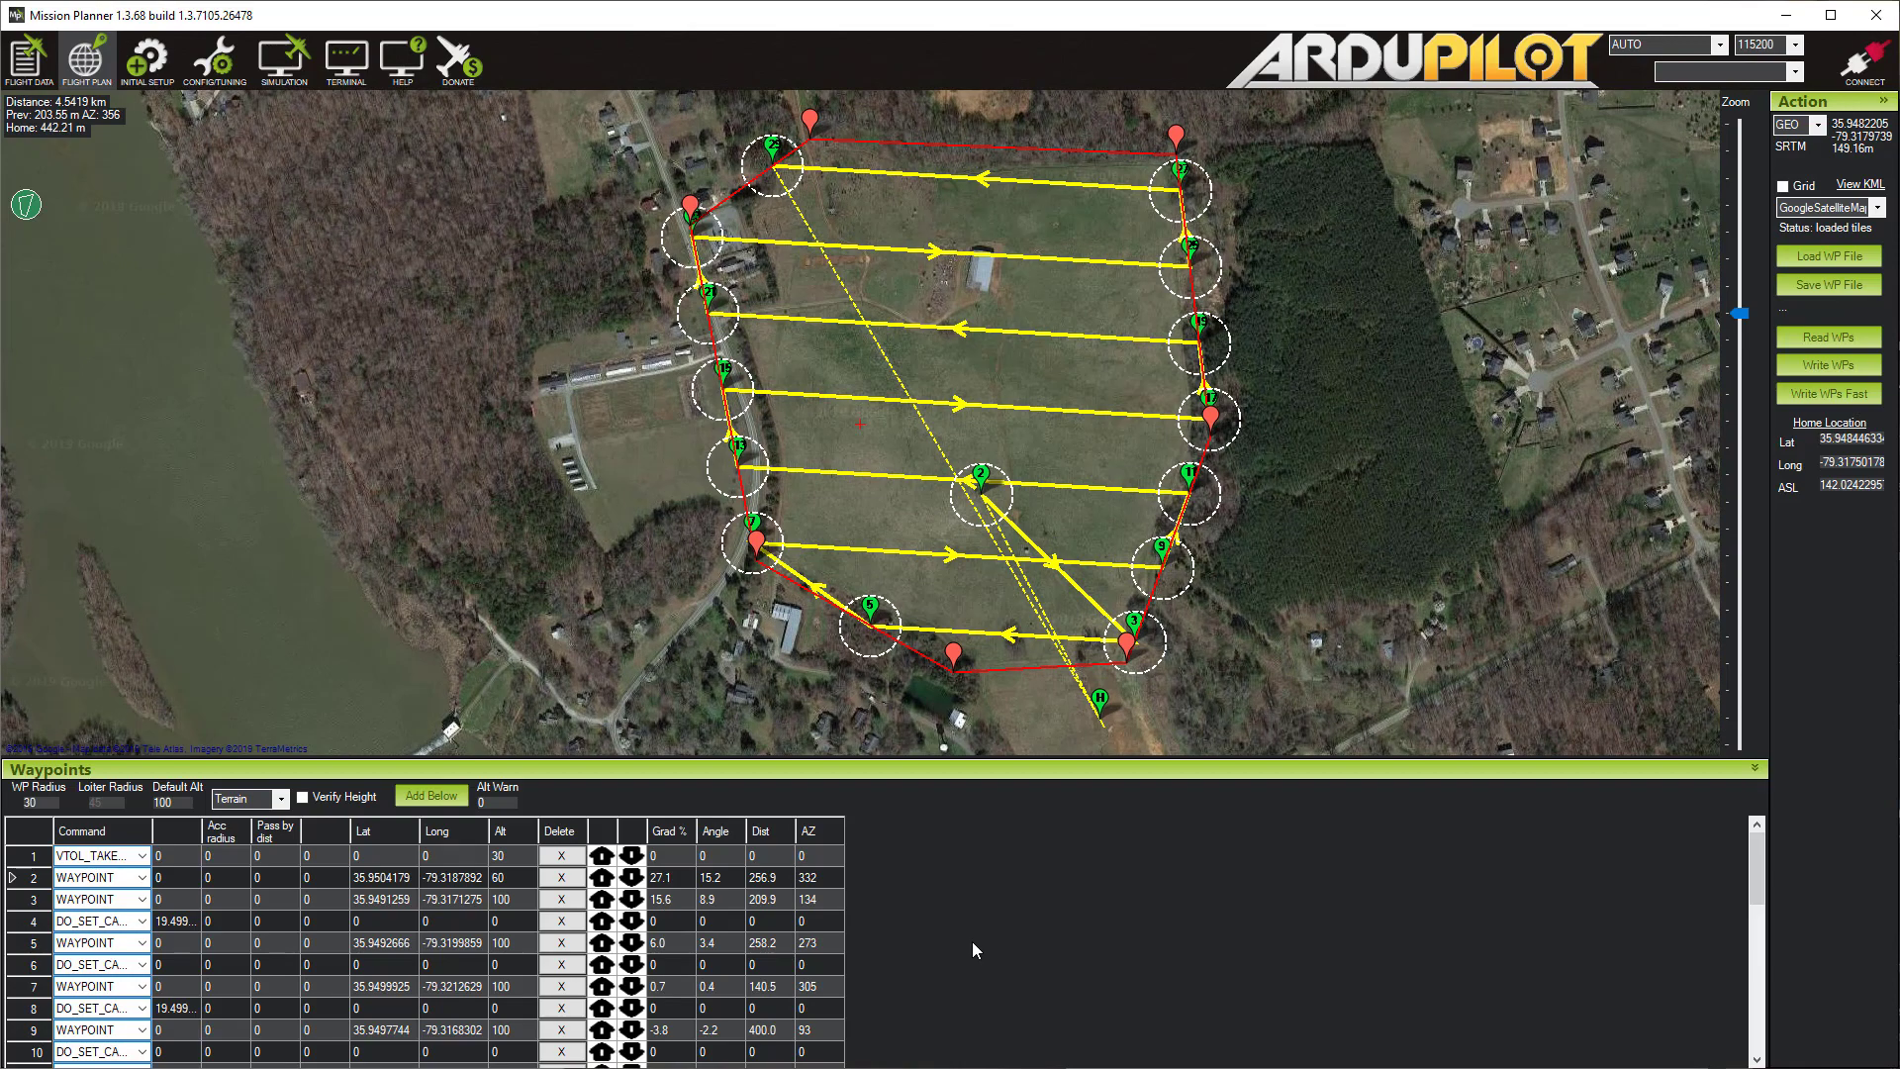
pyautogui.moveTo(1138, 643)
pyautogui.moveTo(871, 638)
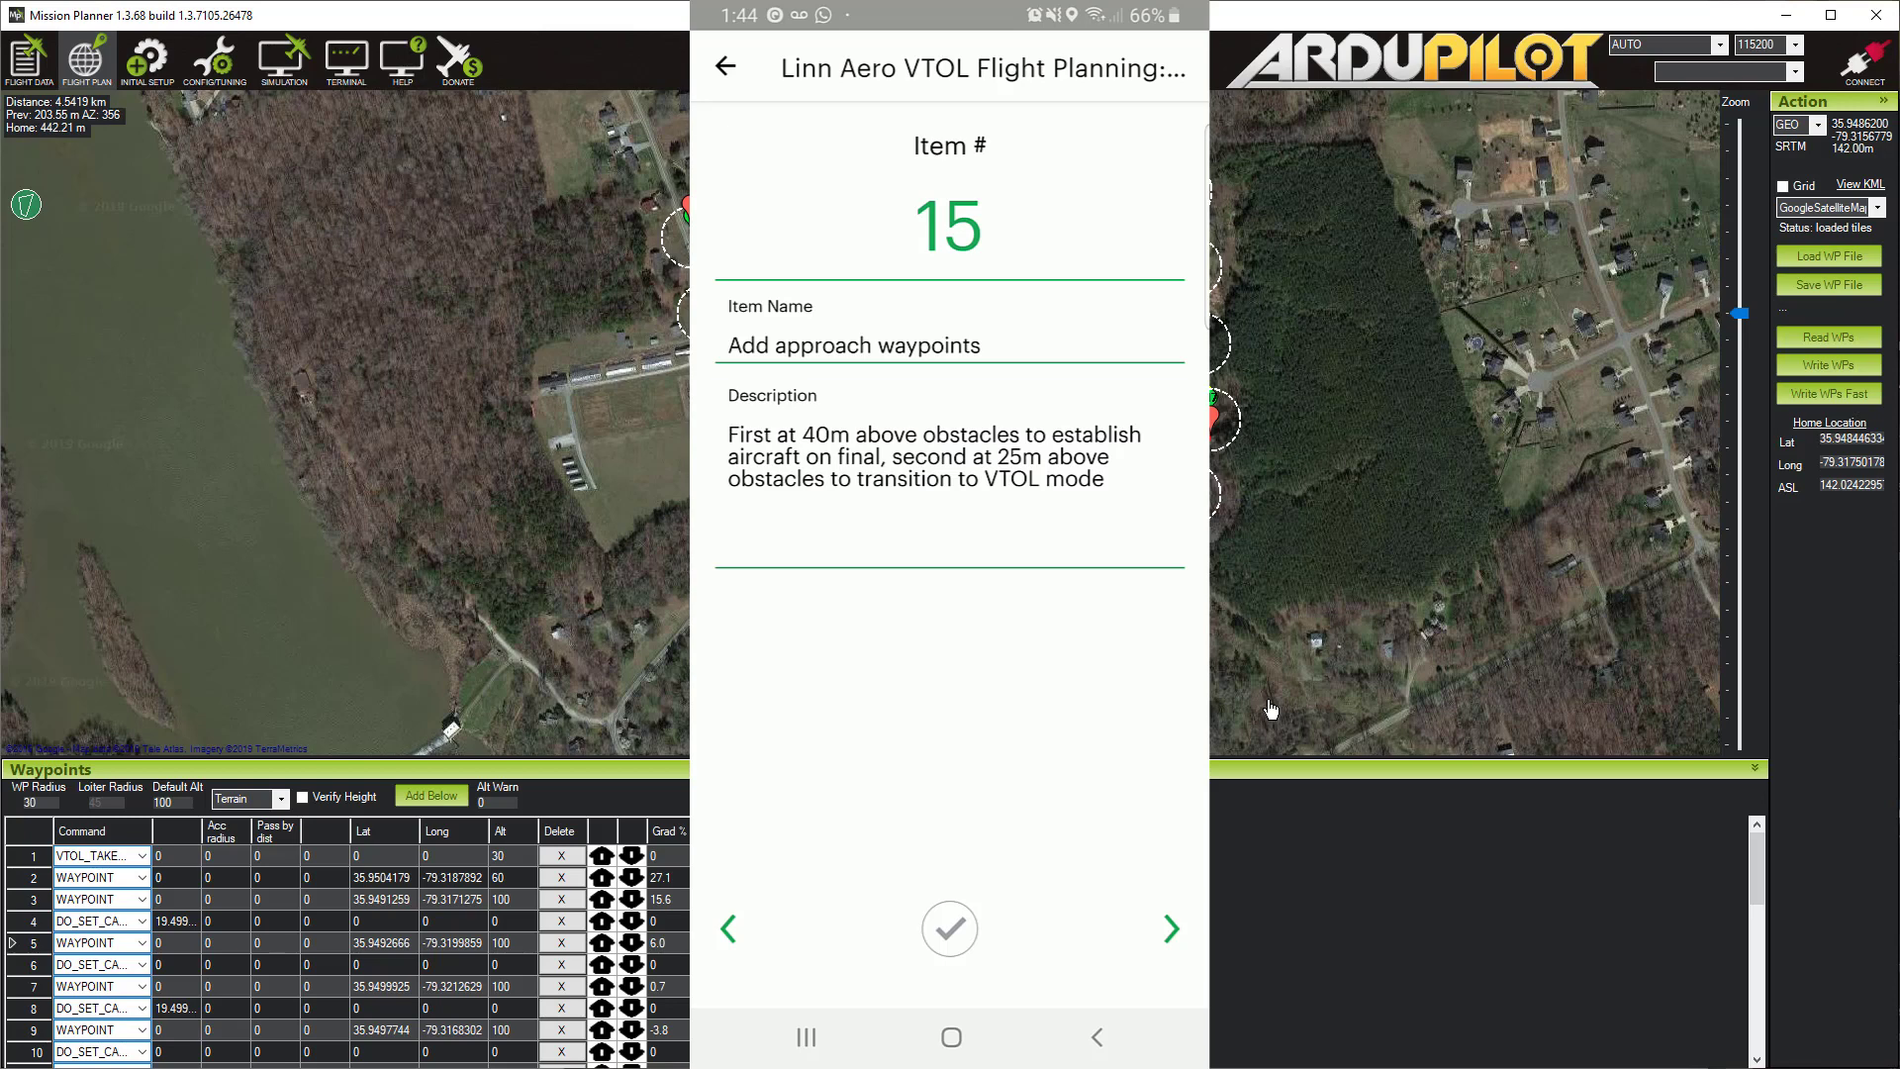
pyautogui.moveTo(1271, 708); pyautogui.dragTo(1274, 682)
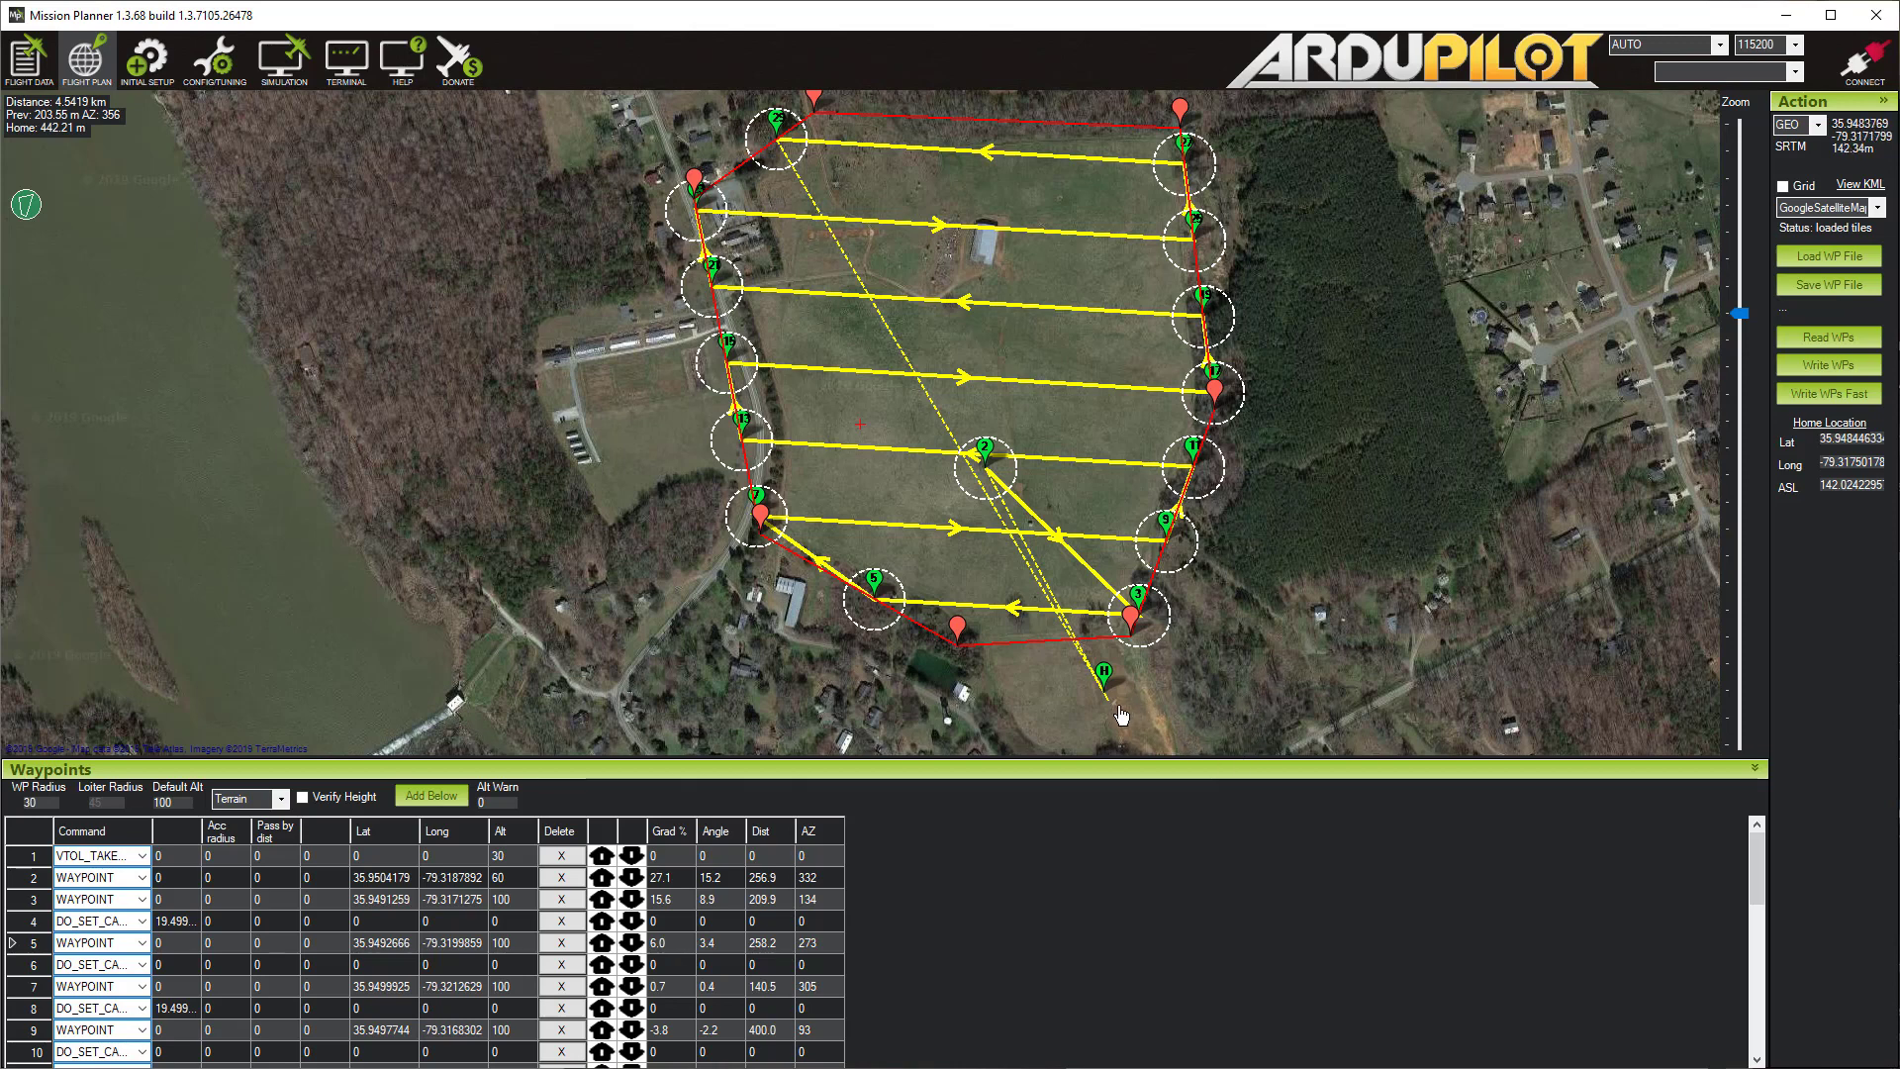
pyautogui.moveTo(782, 159)
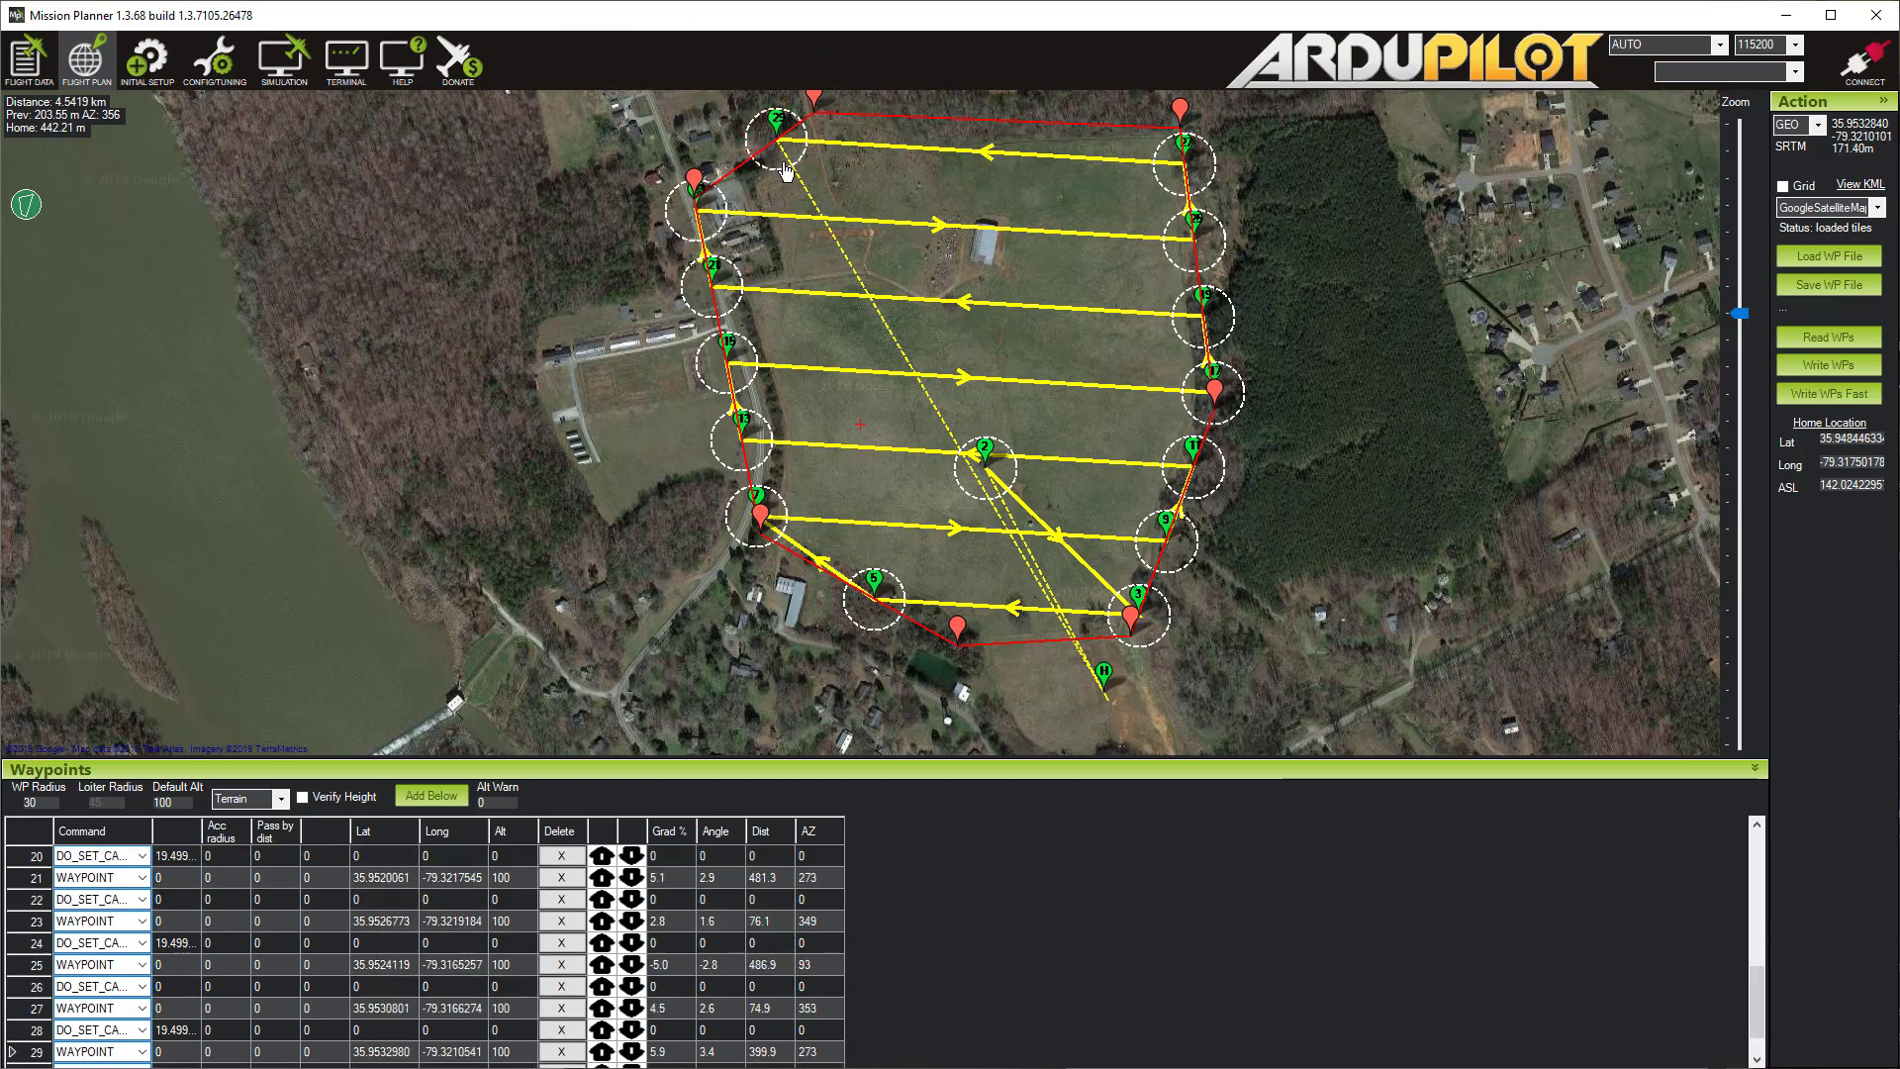
pyautogui.moveTo(1107, 693)
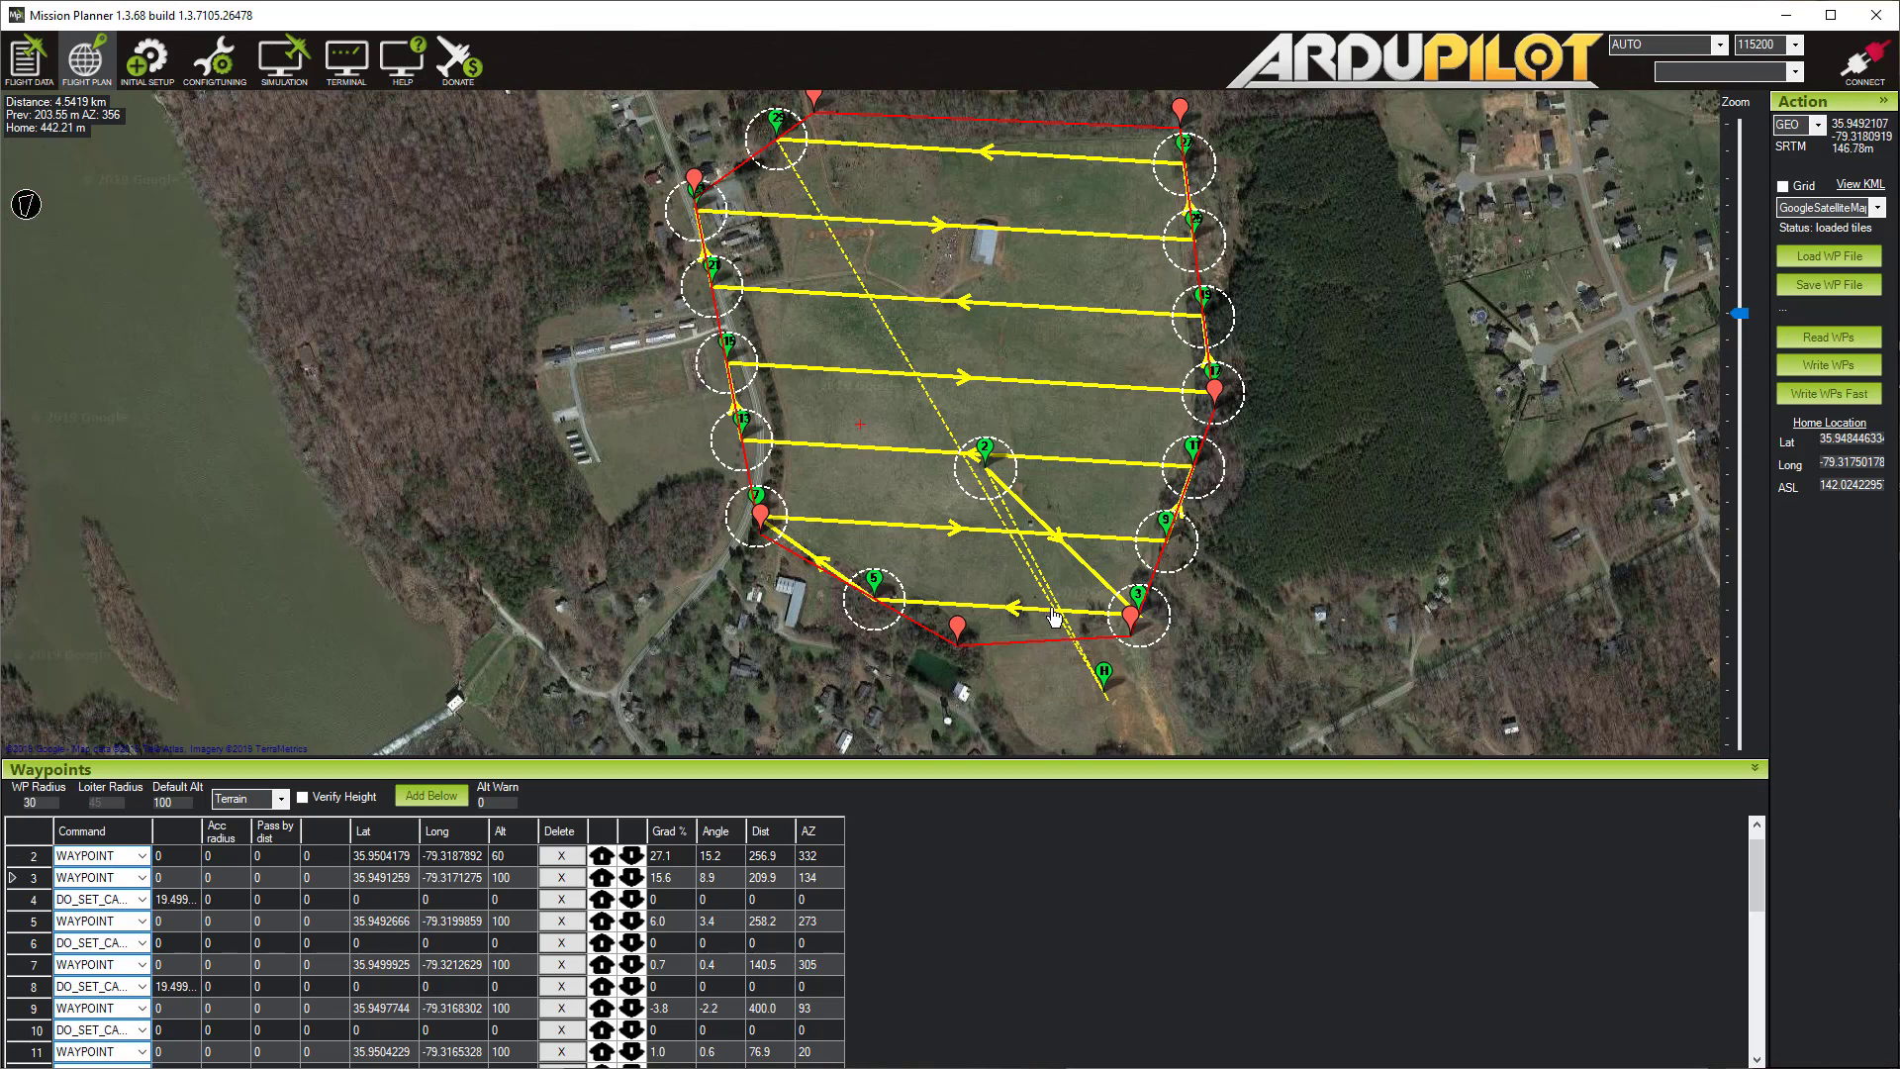
pyautogui.click(1055, 610)
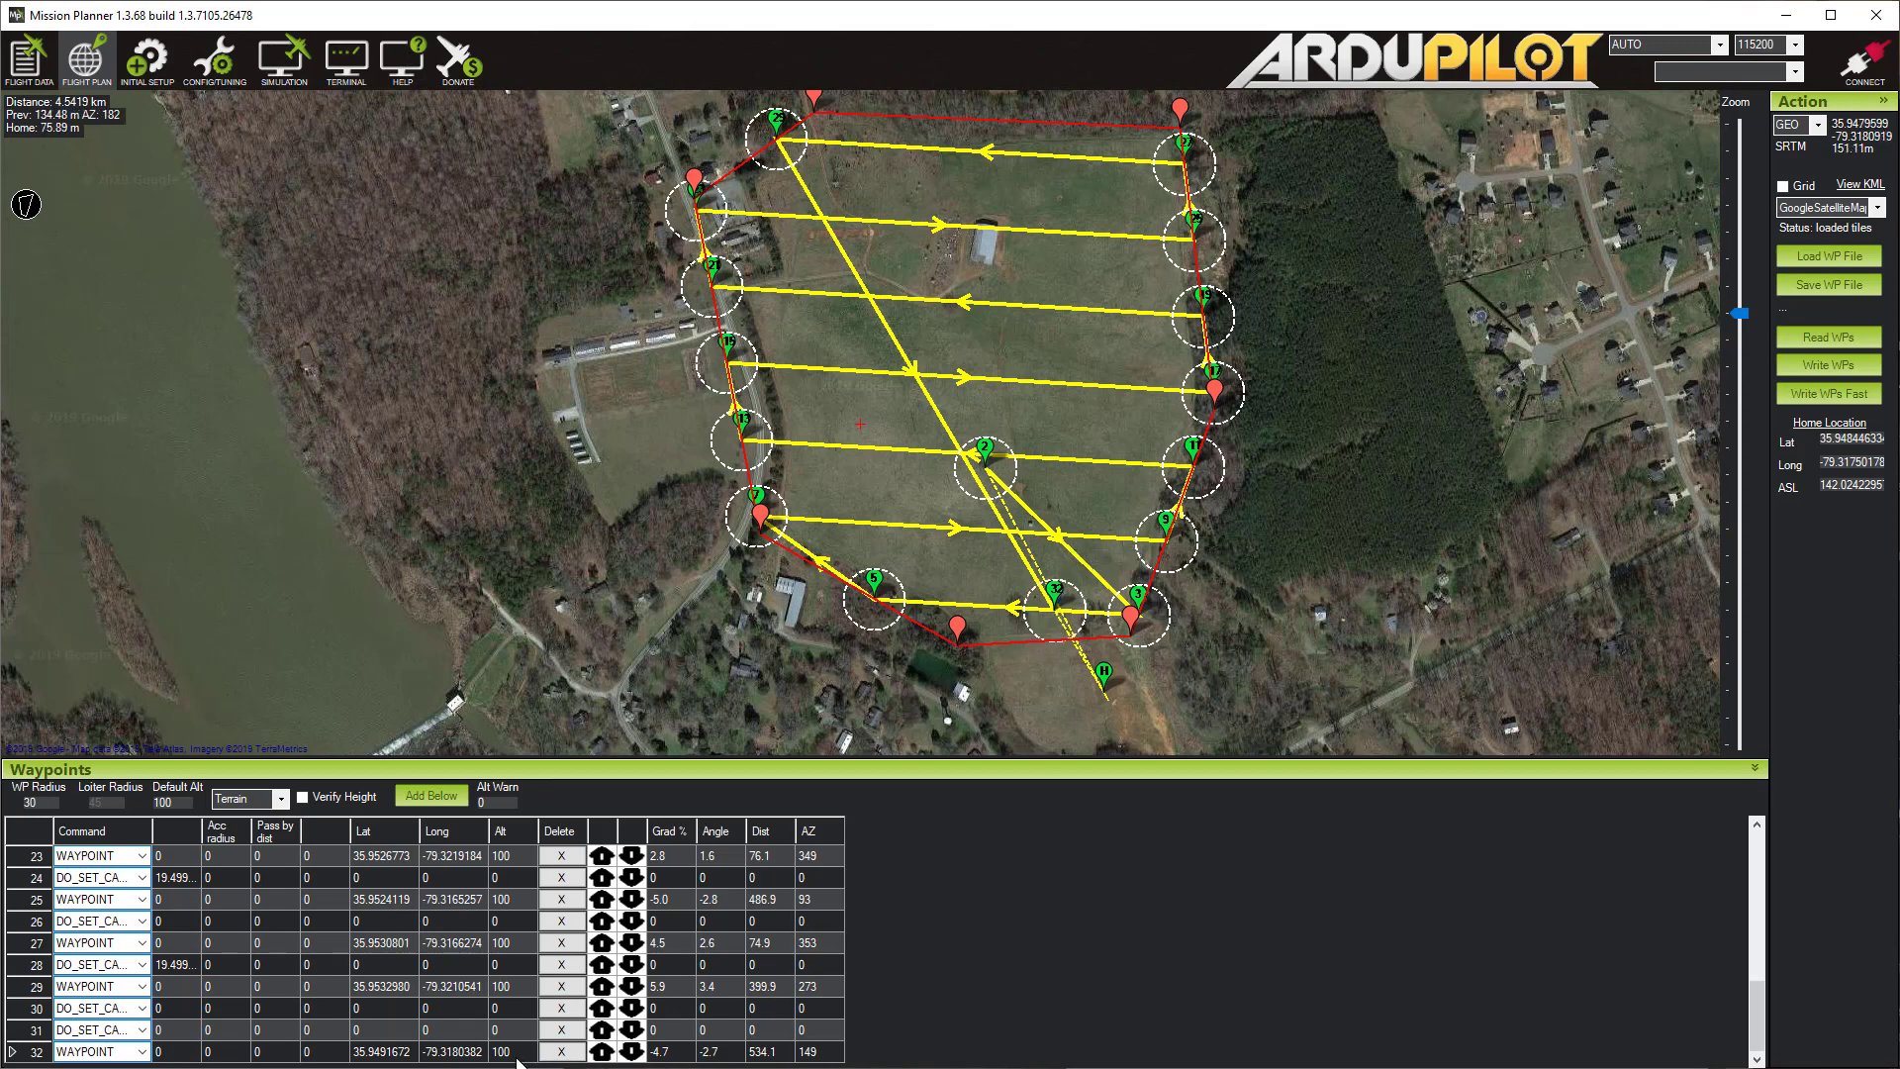
pyautogui.click(513, 1053)
pyautogui.write('30')
pyautogui.press('Return')
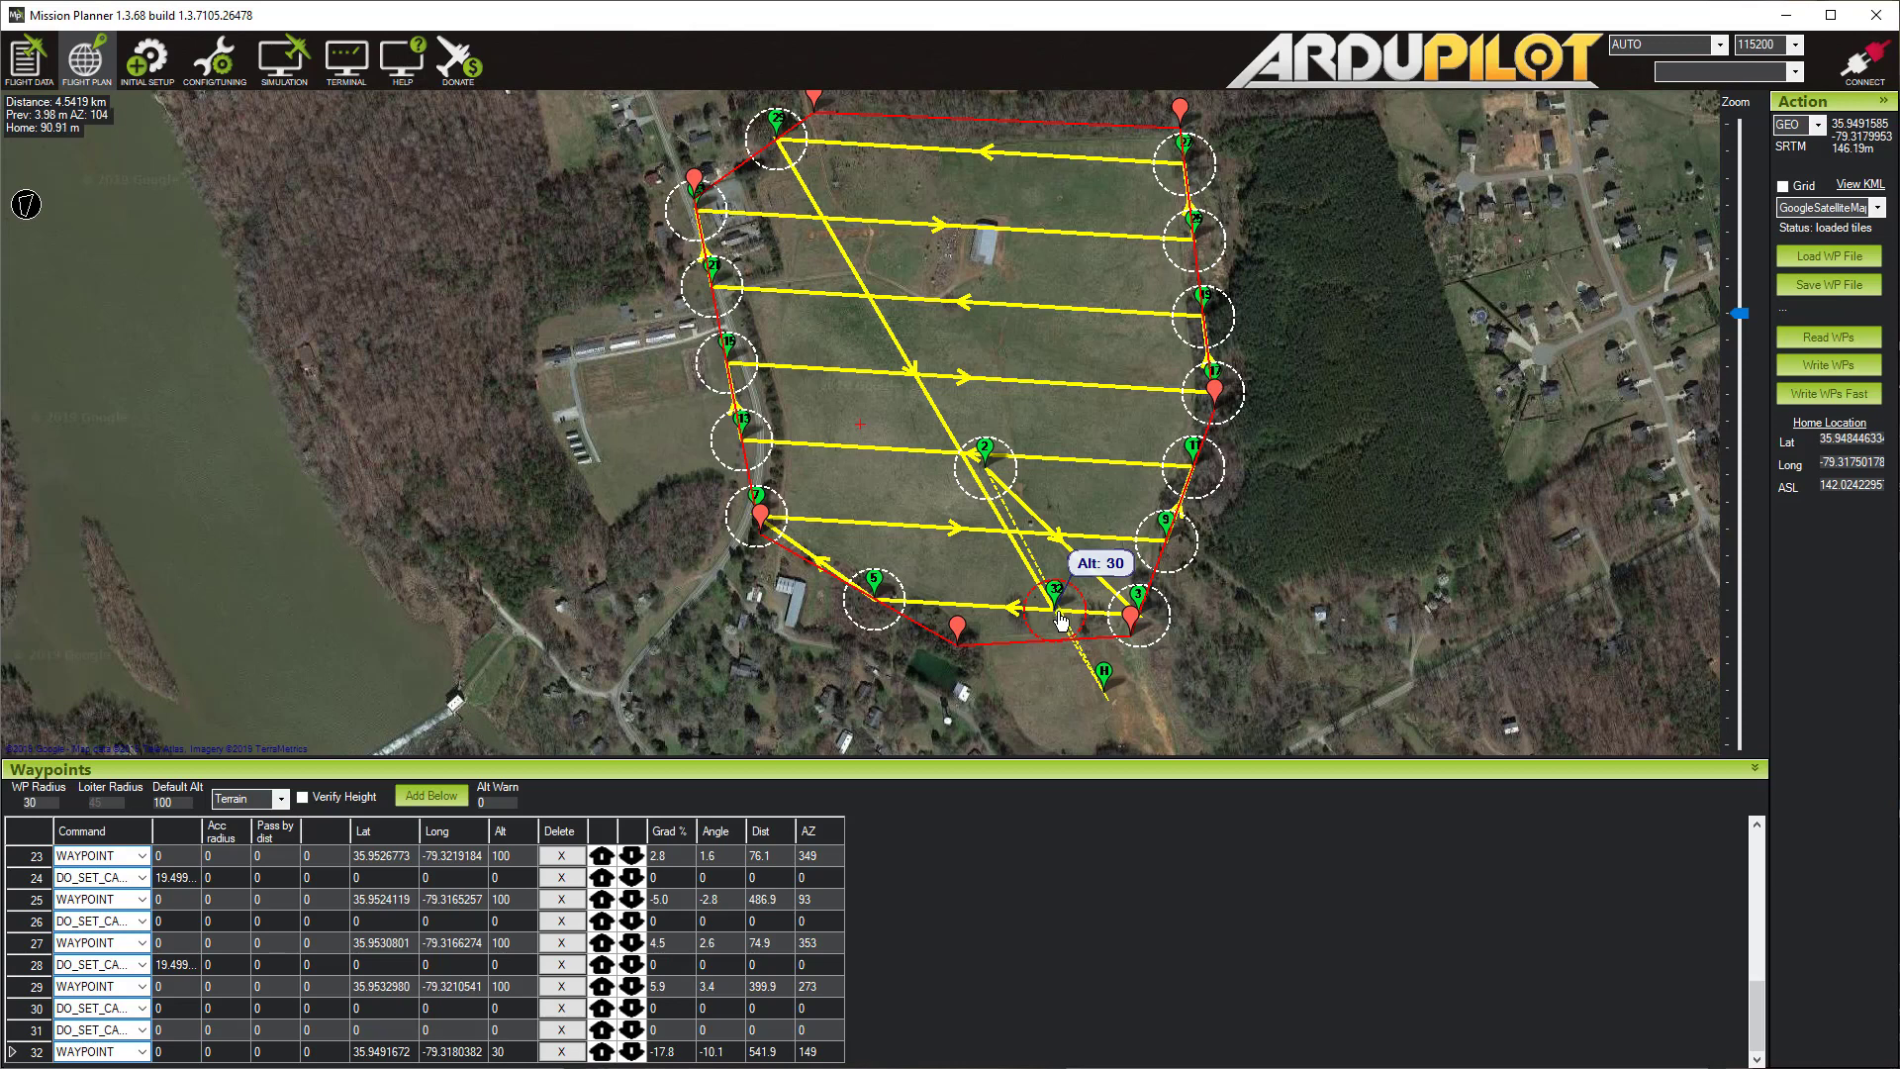
# Step: Insert a land item just southwest of home, at about 35.9484, -79.3177
pyautogui.rightClick(1087, 703)
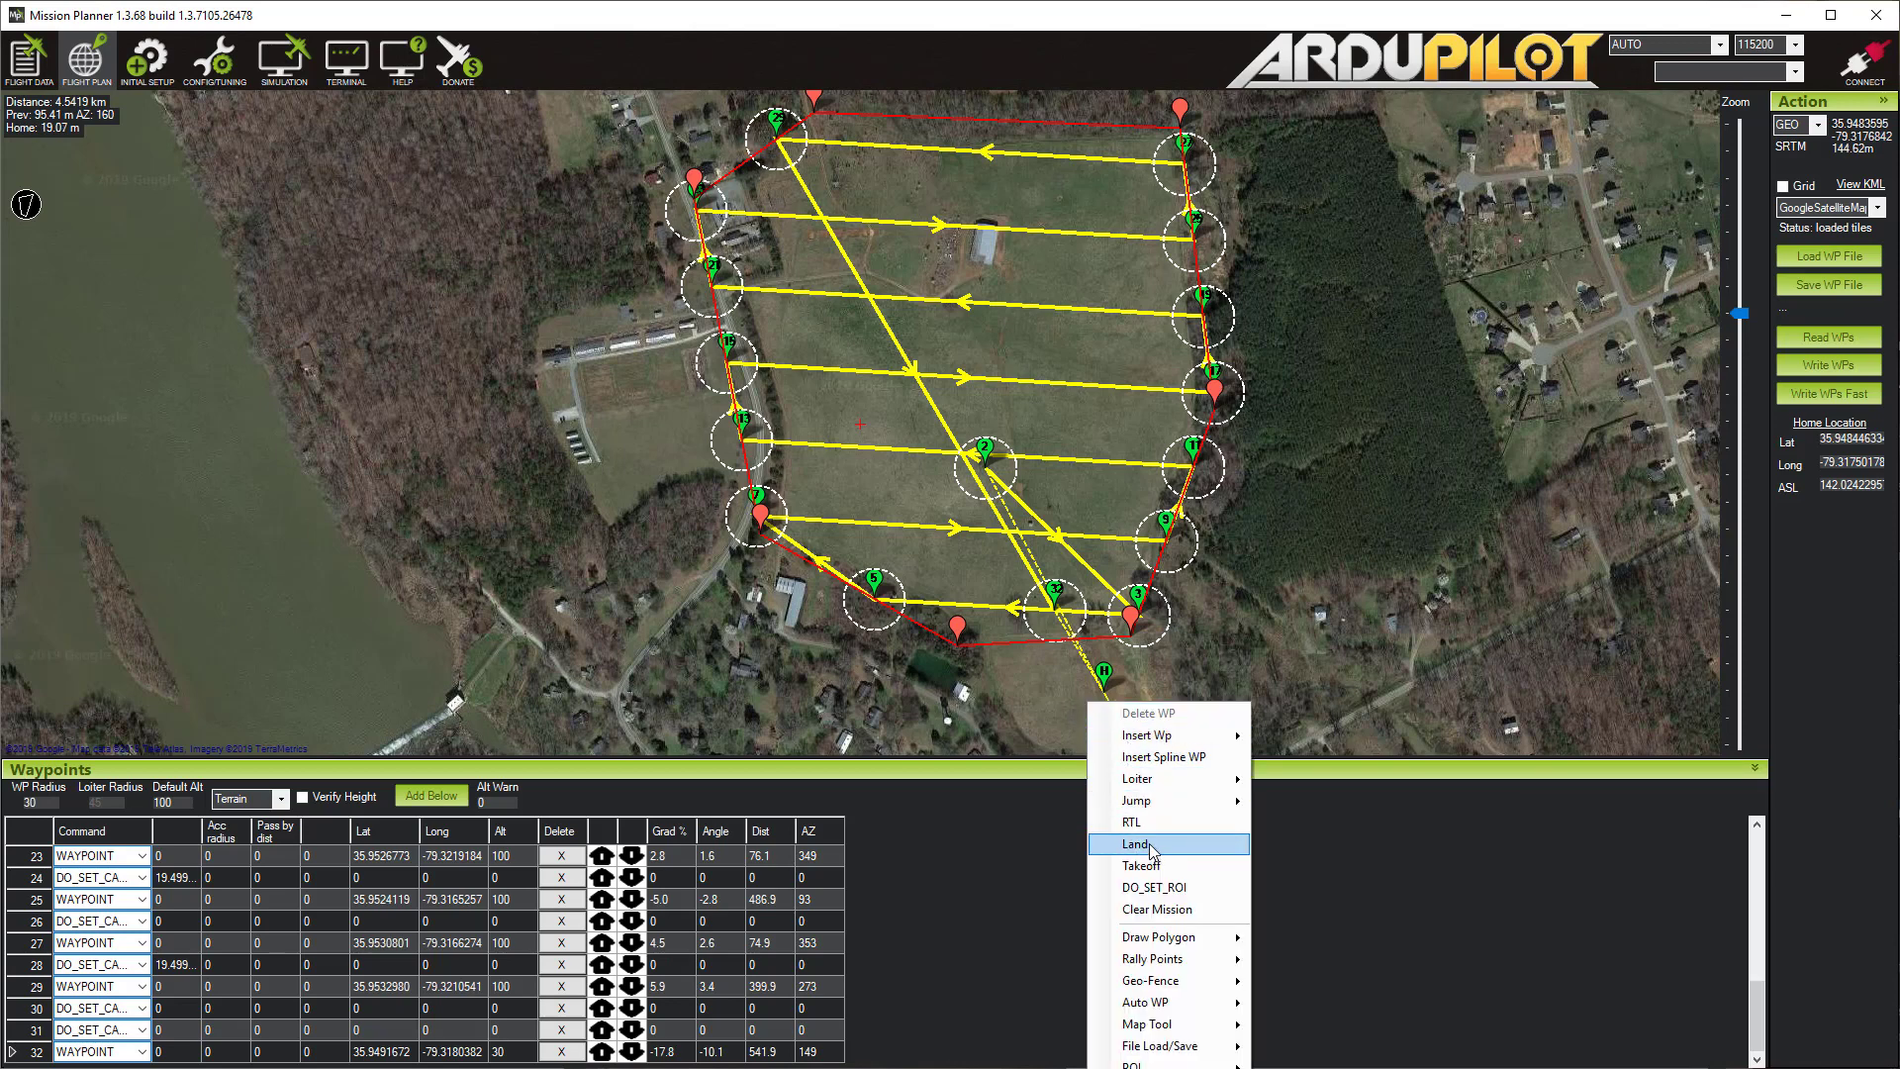
pyautogui.click(1150, 849)
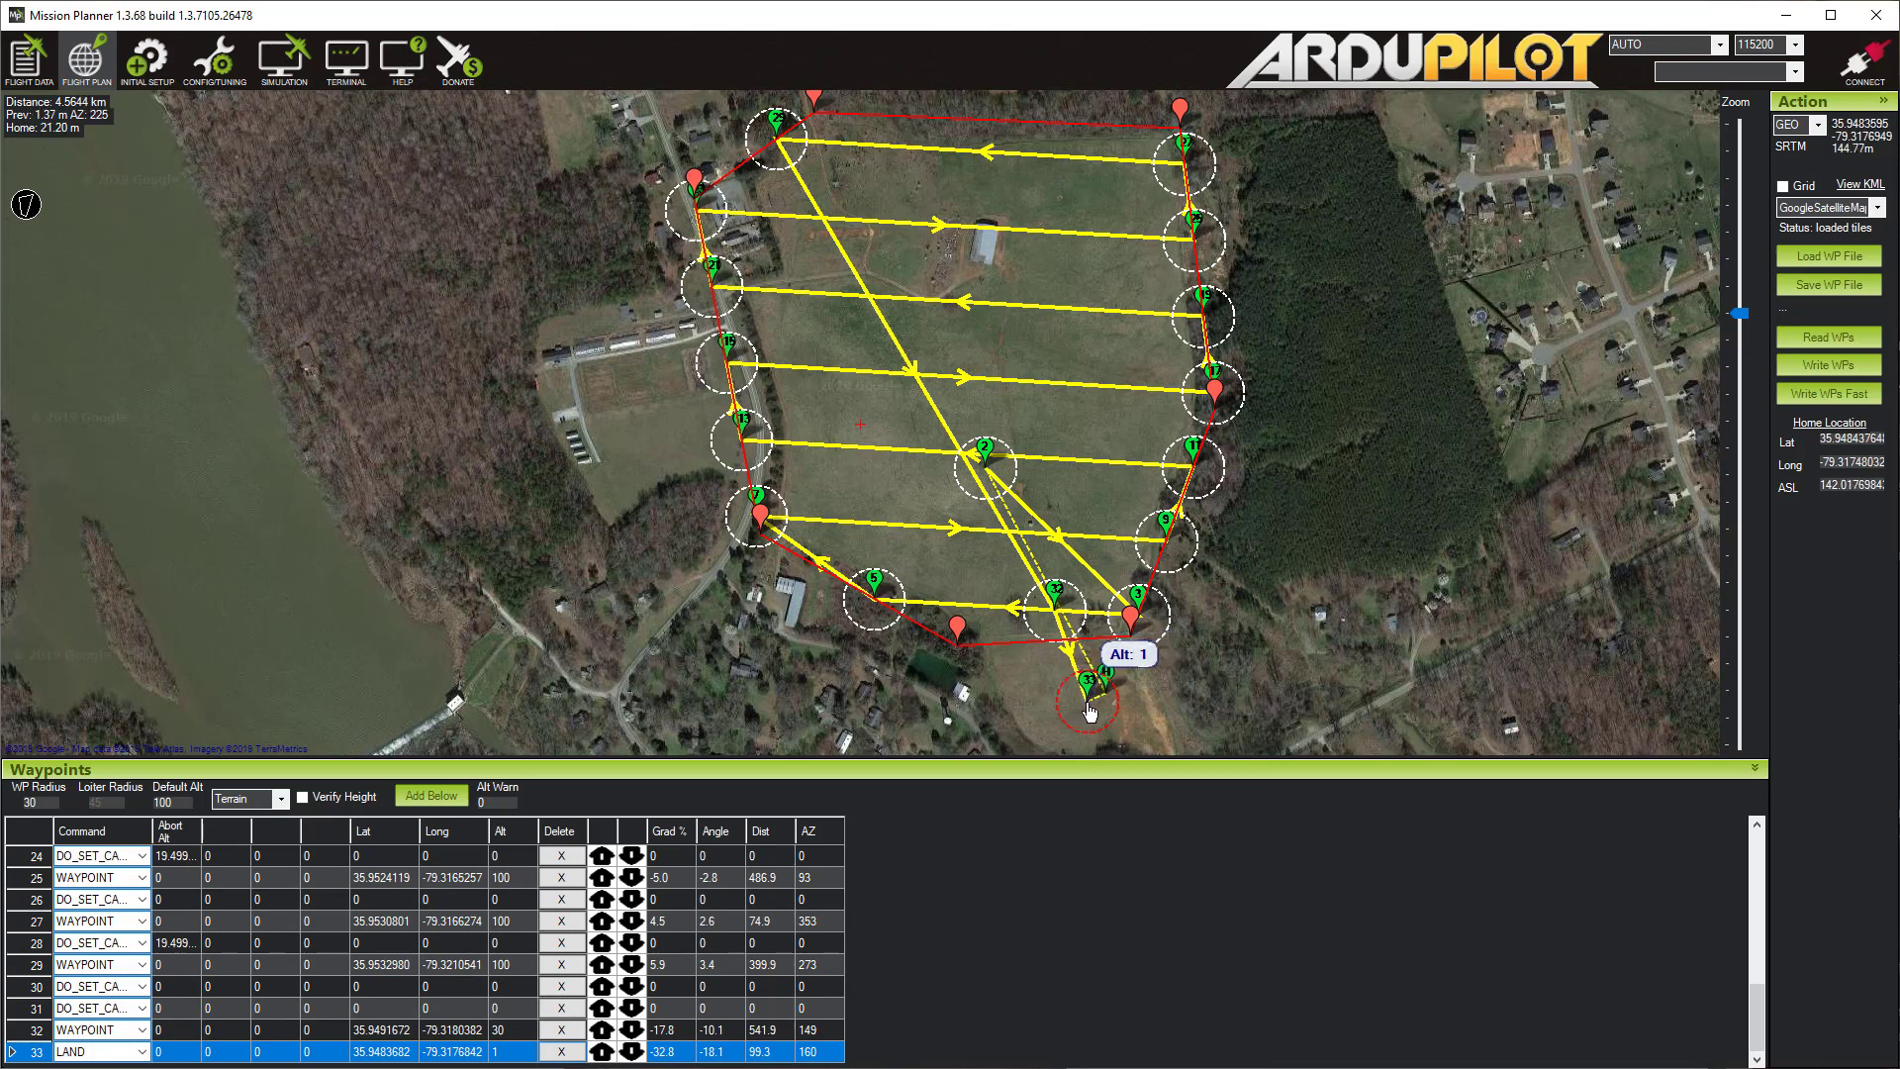
pyautogui.moveTo(1090, 711); pyautogui.dragTo(1116, 713)
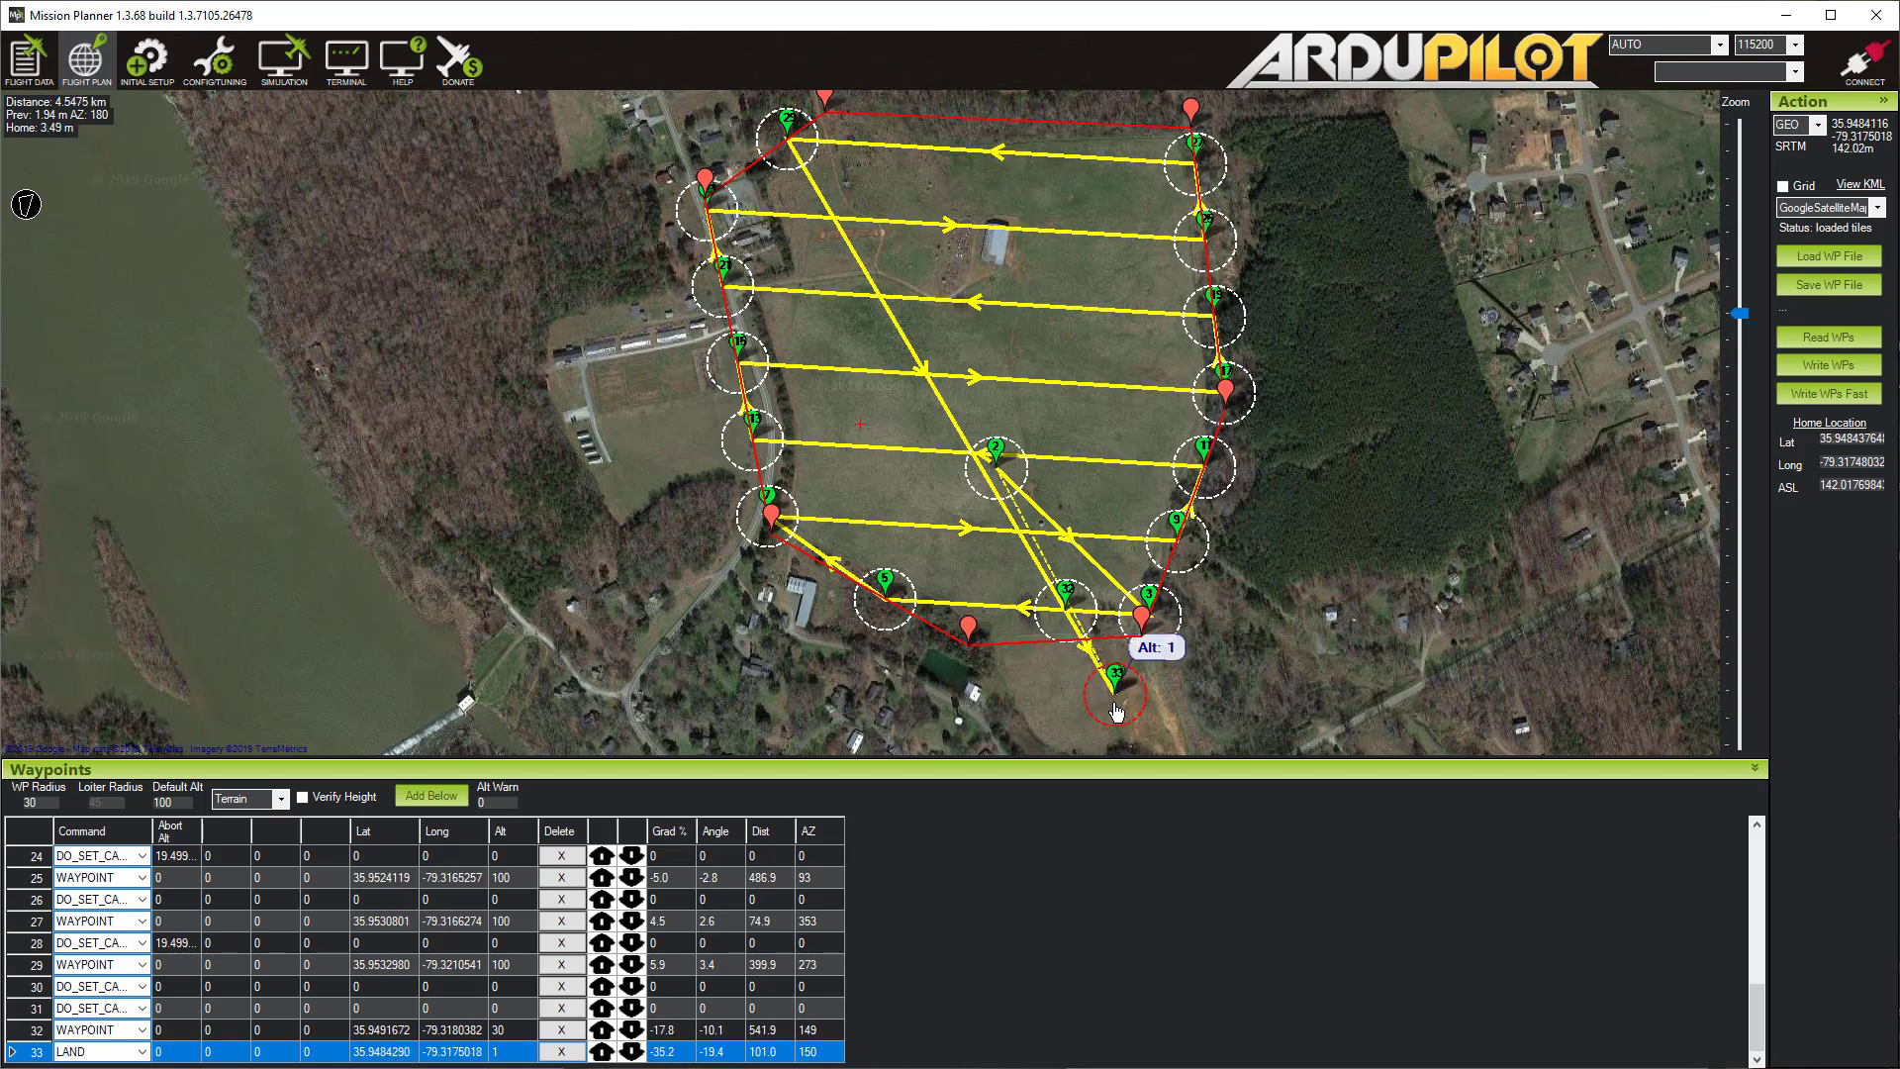
pyautogui.click(504, 1050)
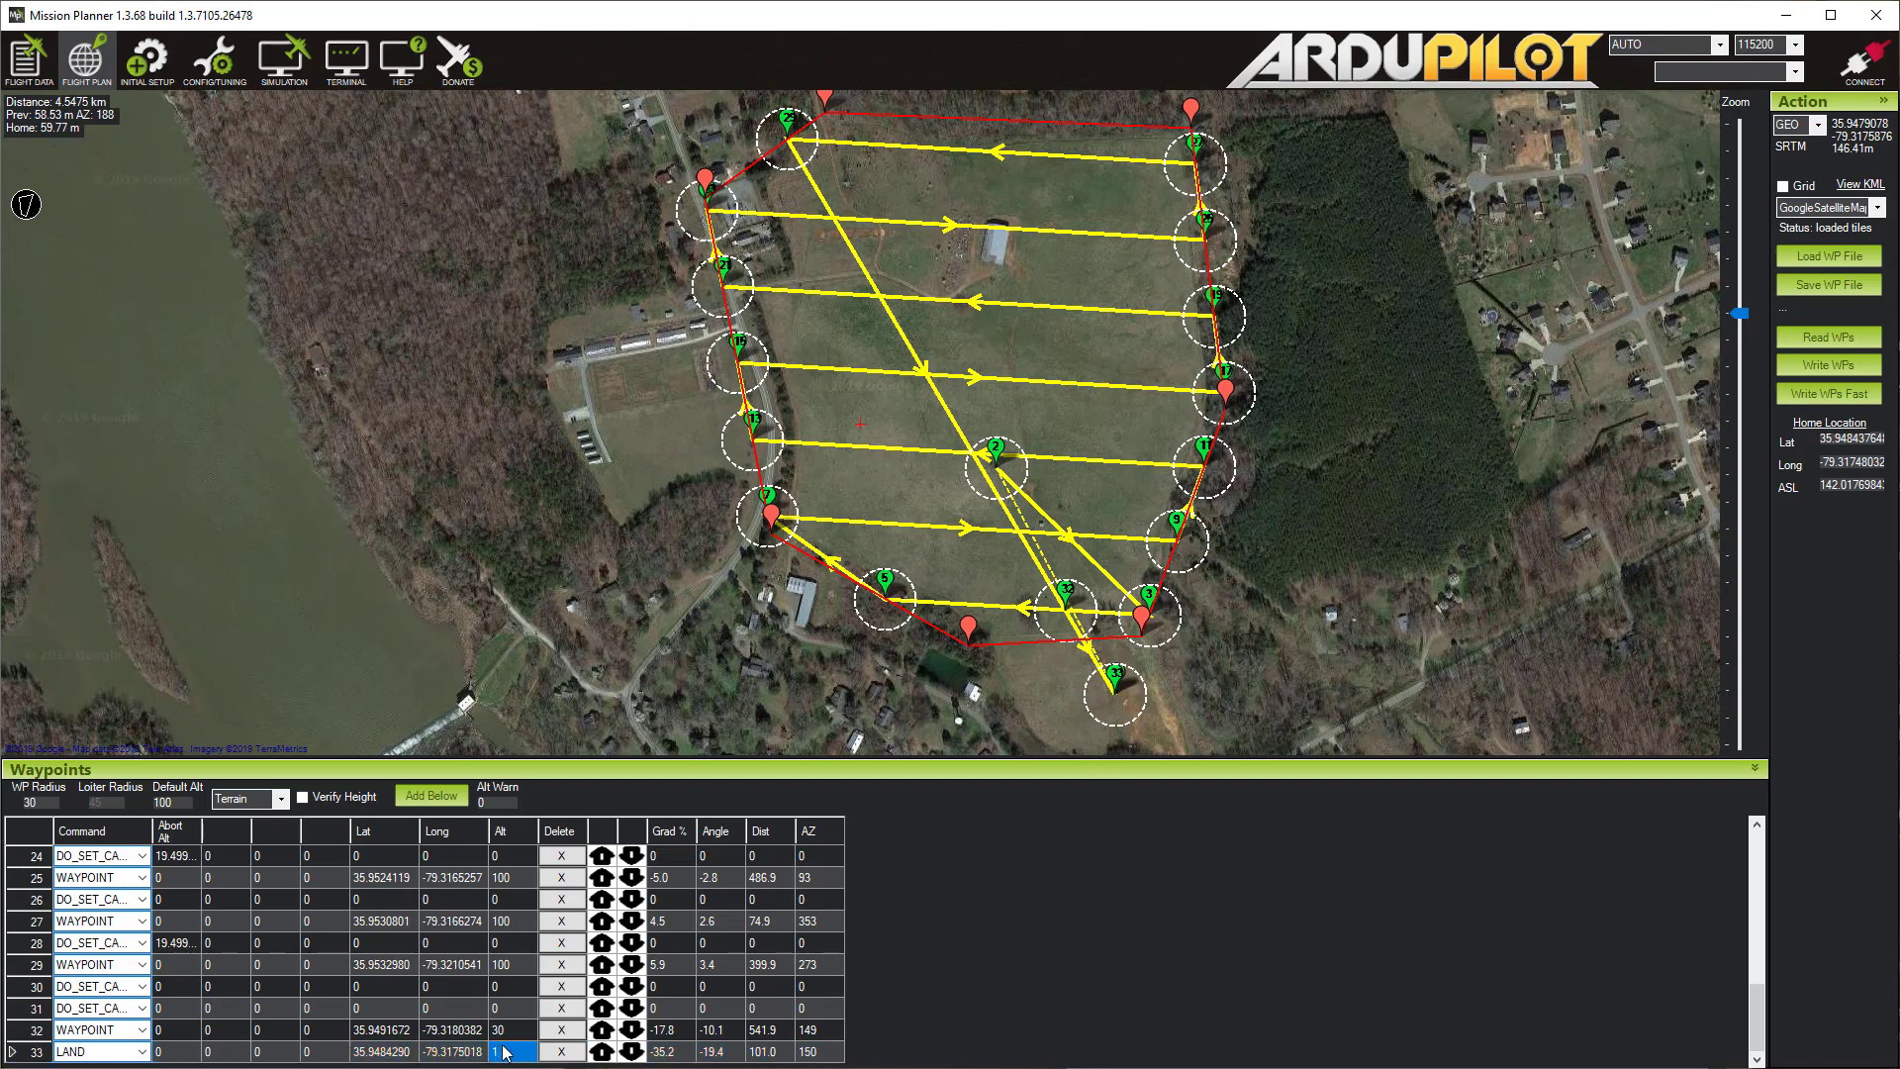
# Step: Change the final land item's command to VTOL_LAND
pyautogui.click(144, 1052)
pyautogui.click(144, 1052)
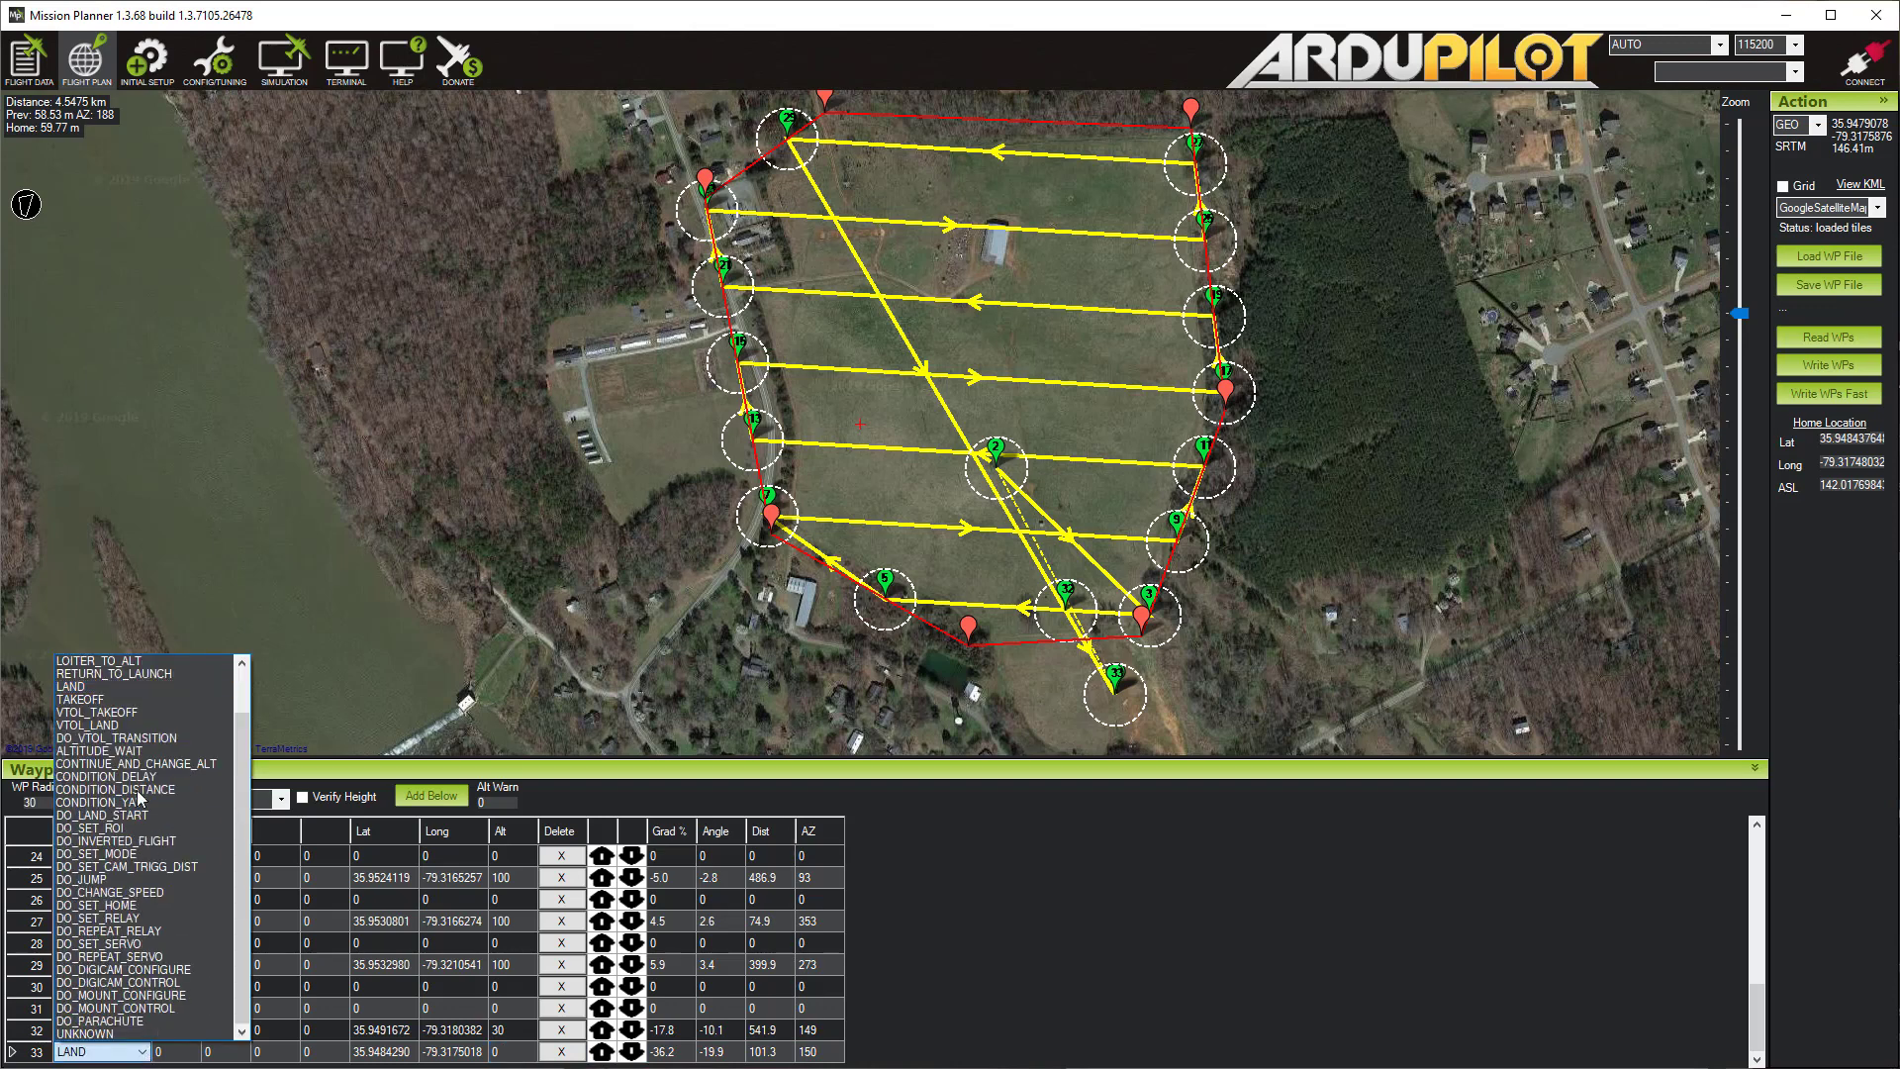
pyautogui.click(92, 726)
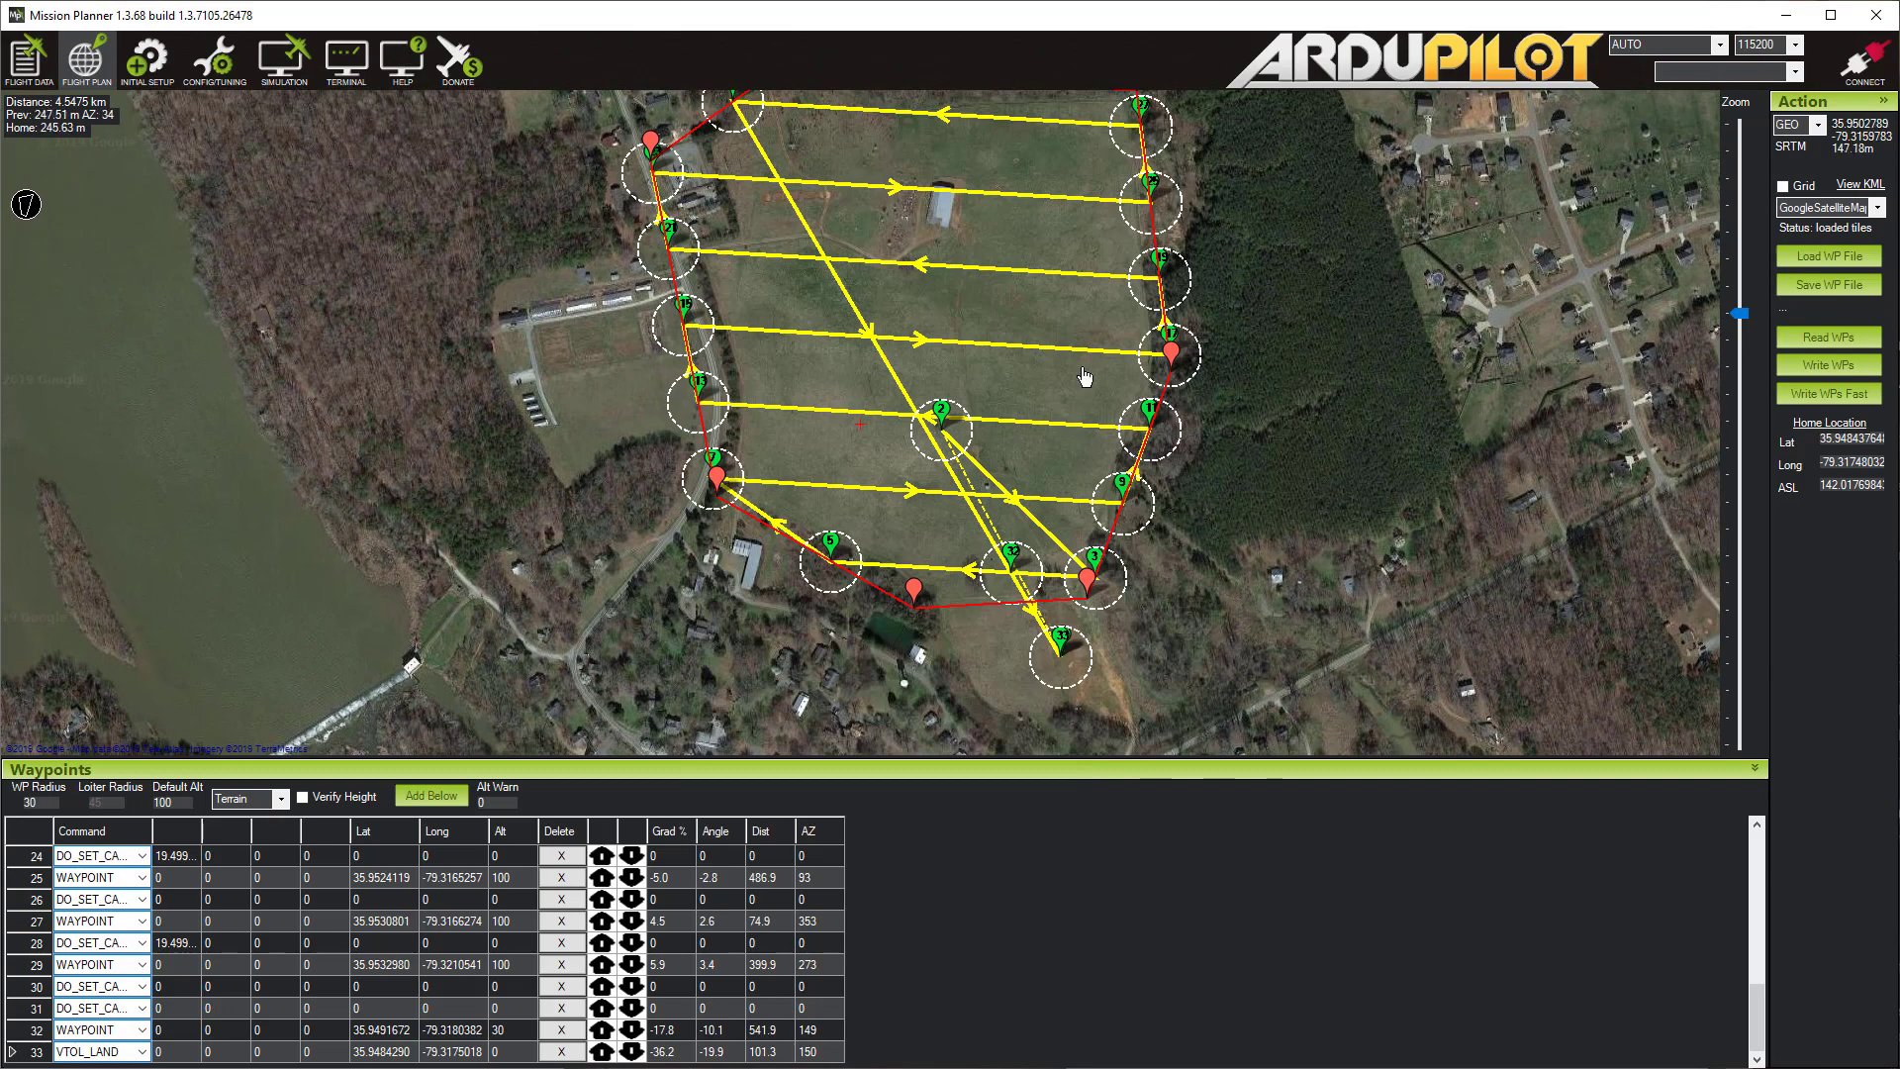
# Step: Move the approach waypoint farther northwest, to about 35.9494, -79.3182, so it sits about 128 m from the landing point
pyautogui.click(669, 229)
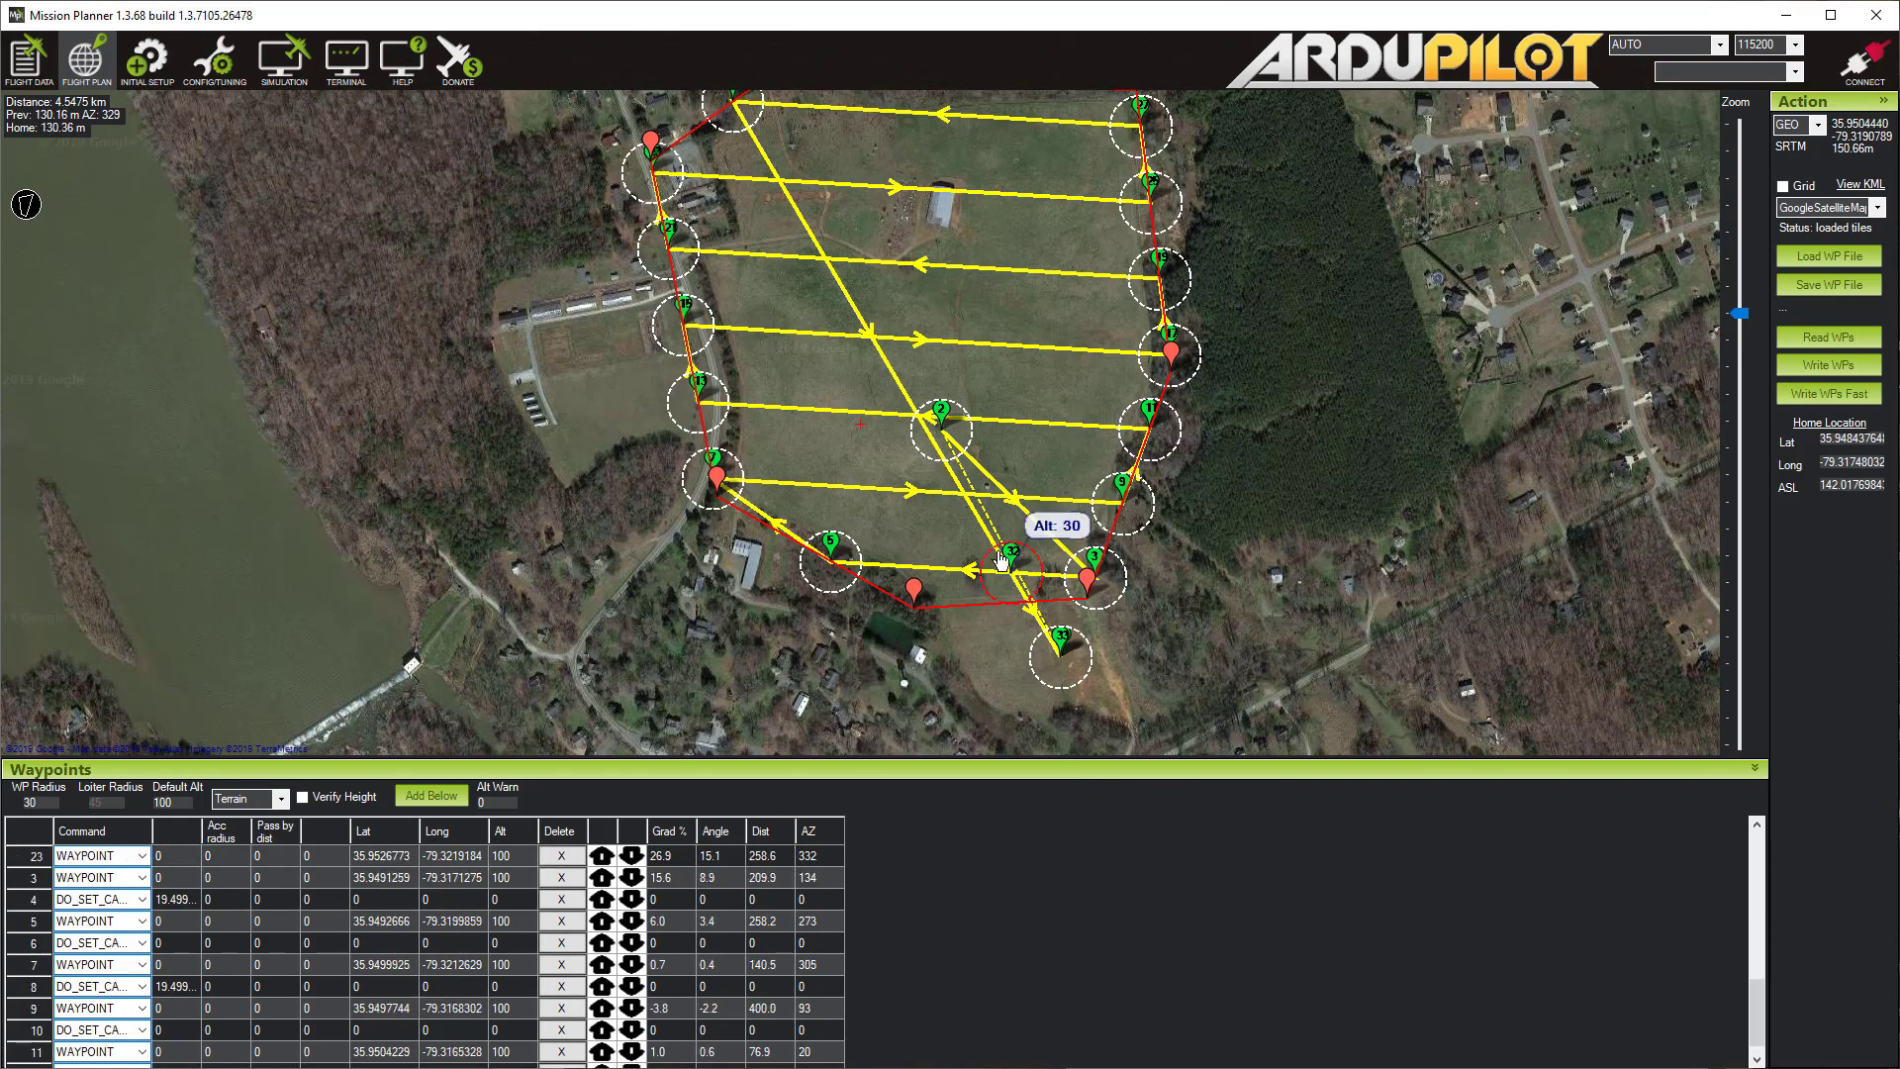
pyautogui.click(1016, 577)
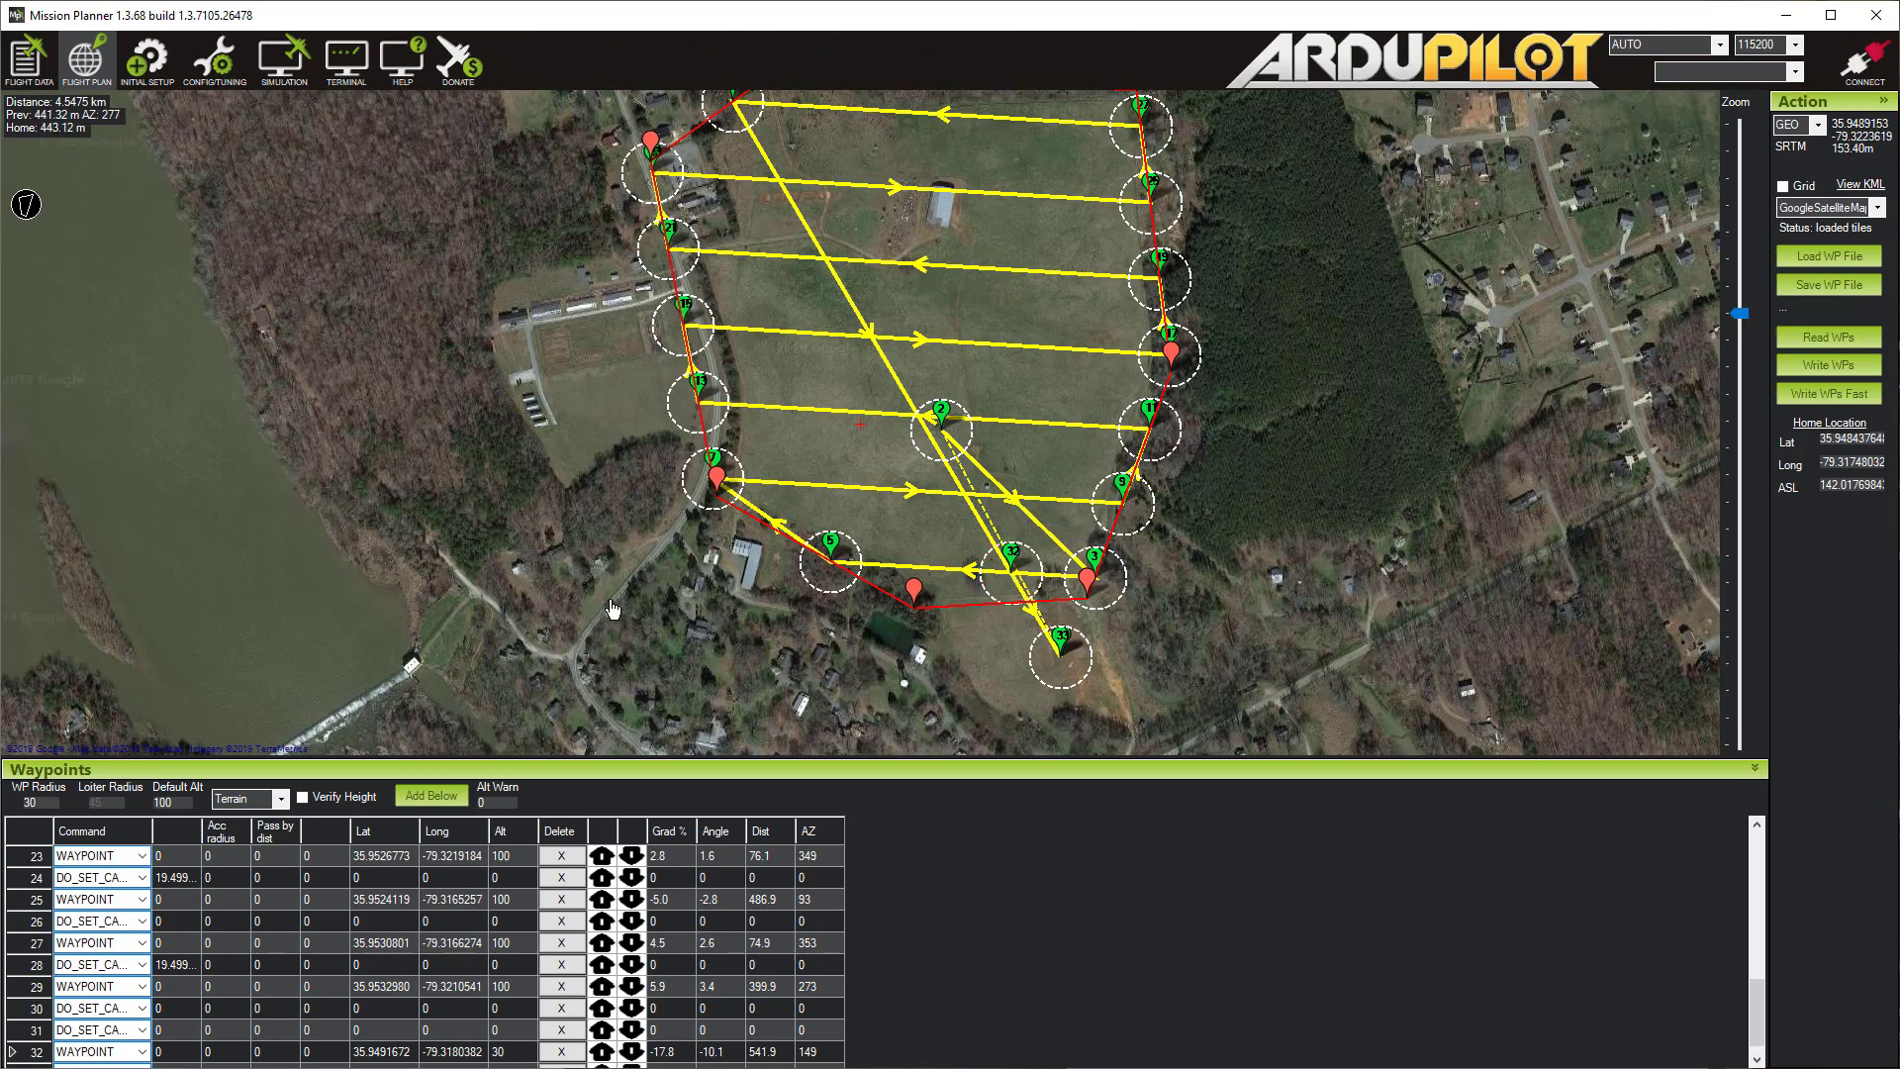
pyautogui.click(941, 414)
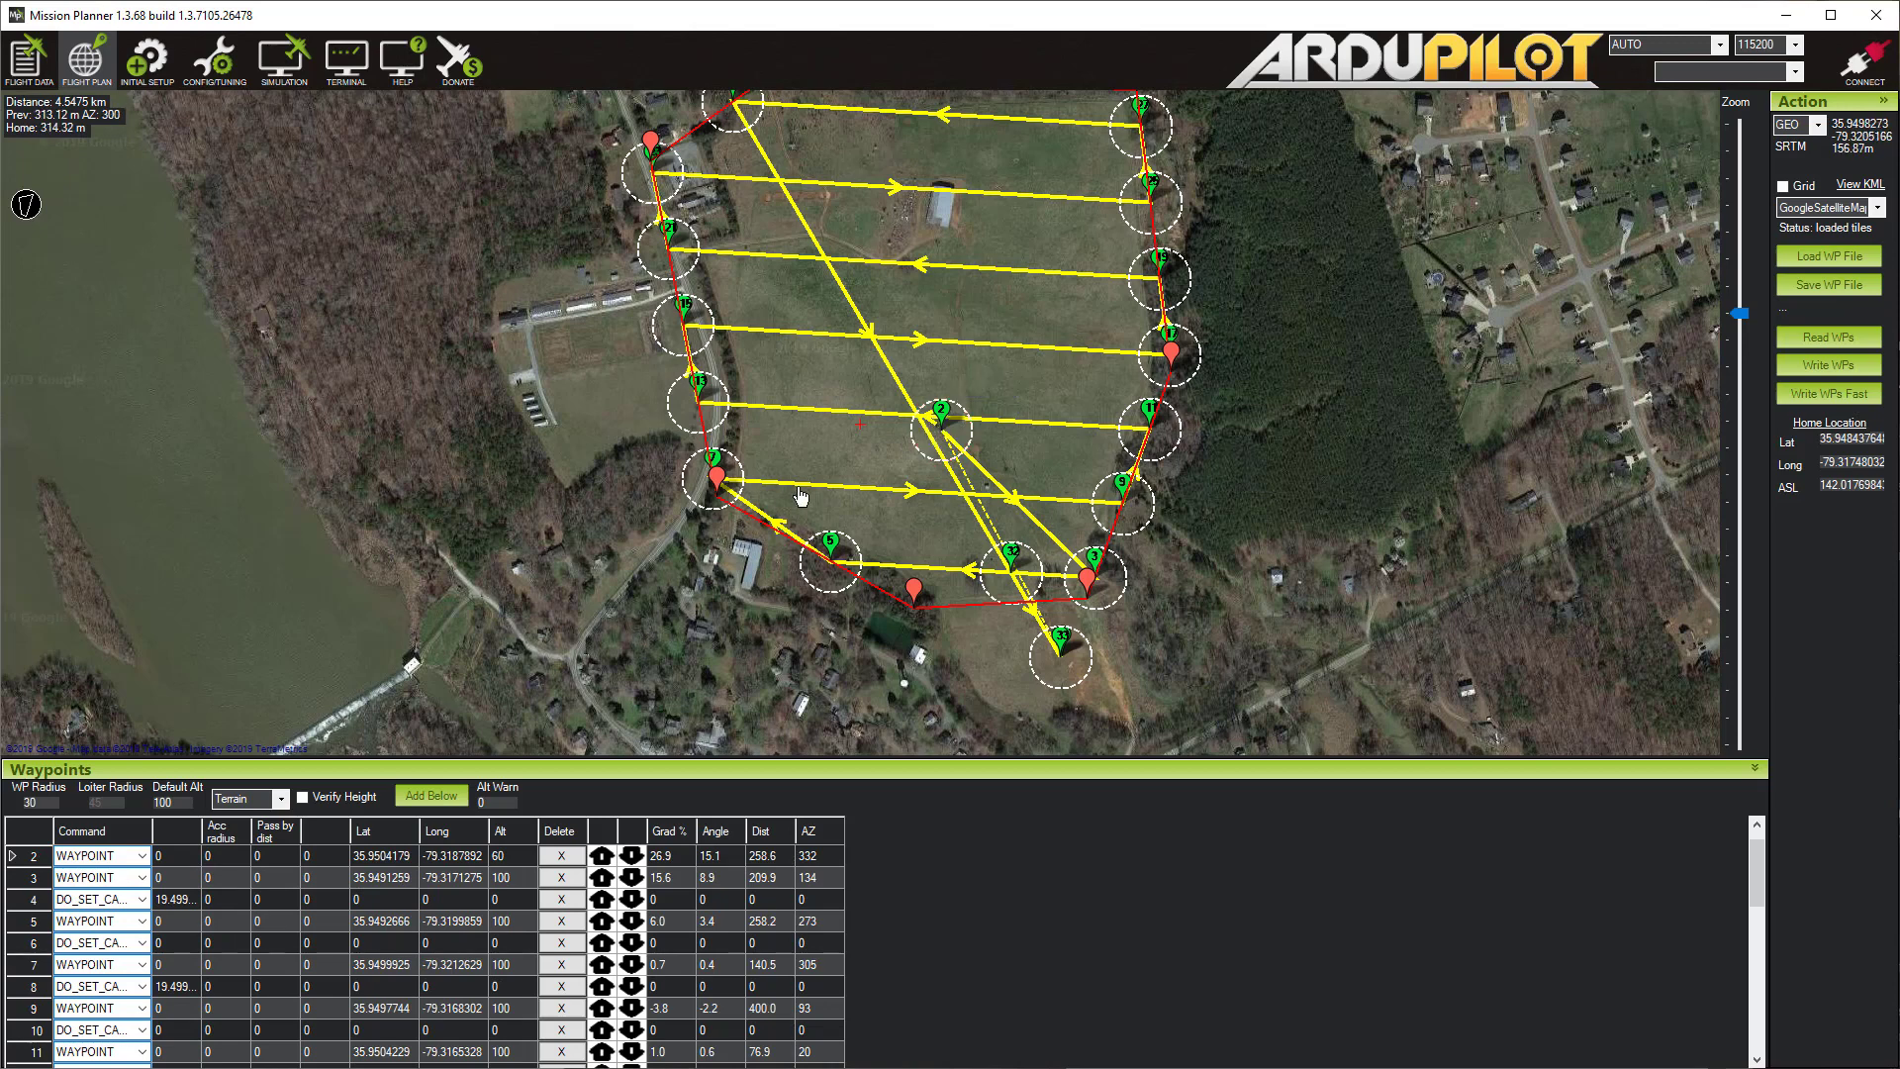
pyautogui.click(1013, 565)
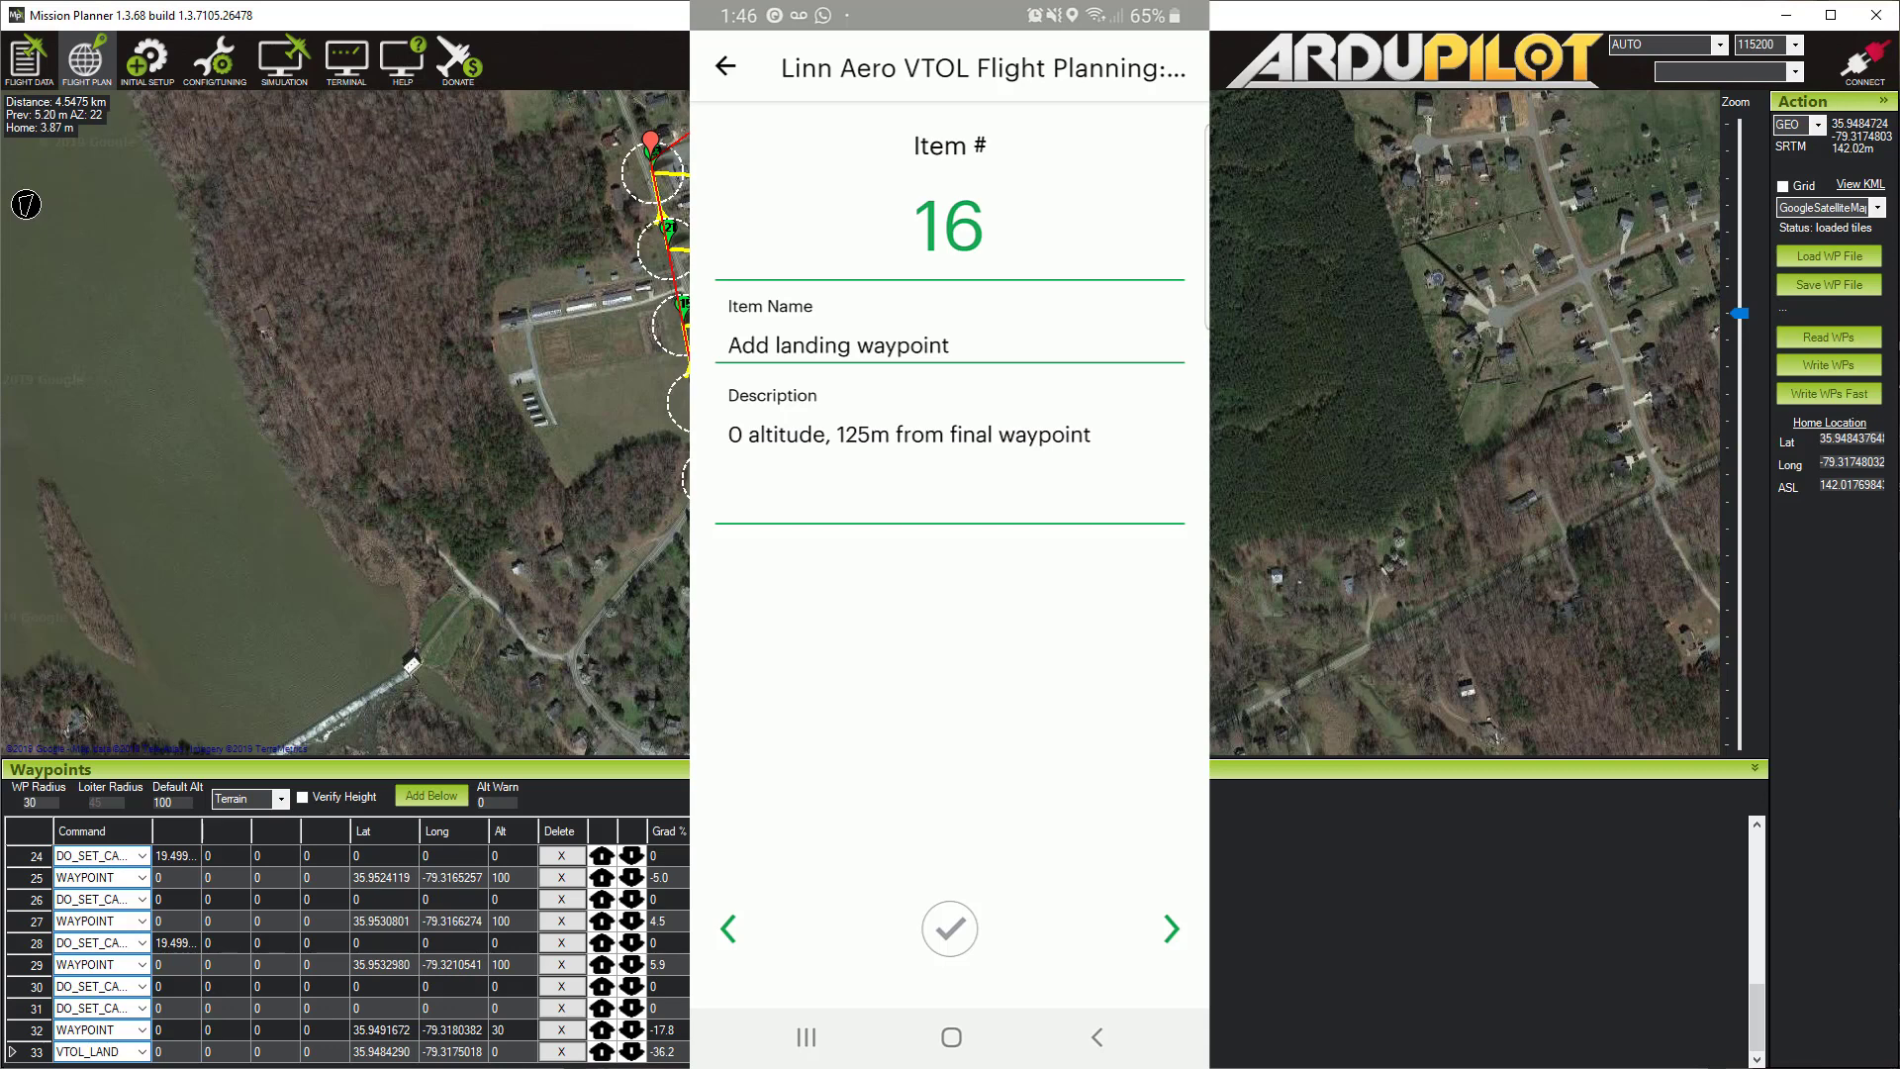
pyautogui.click(35, 1029)
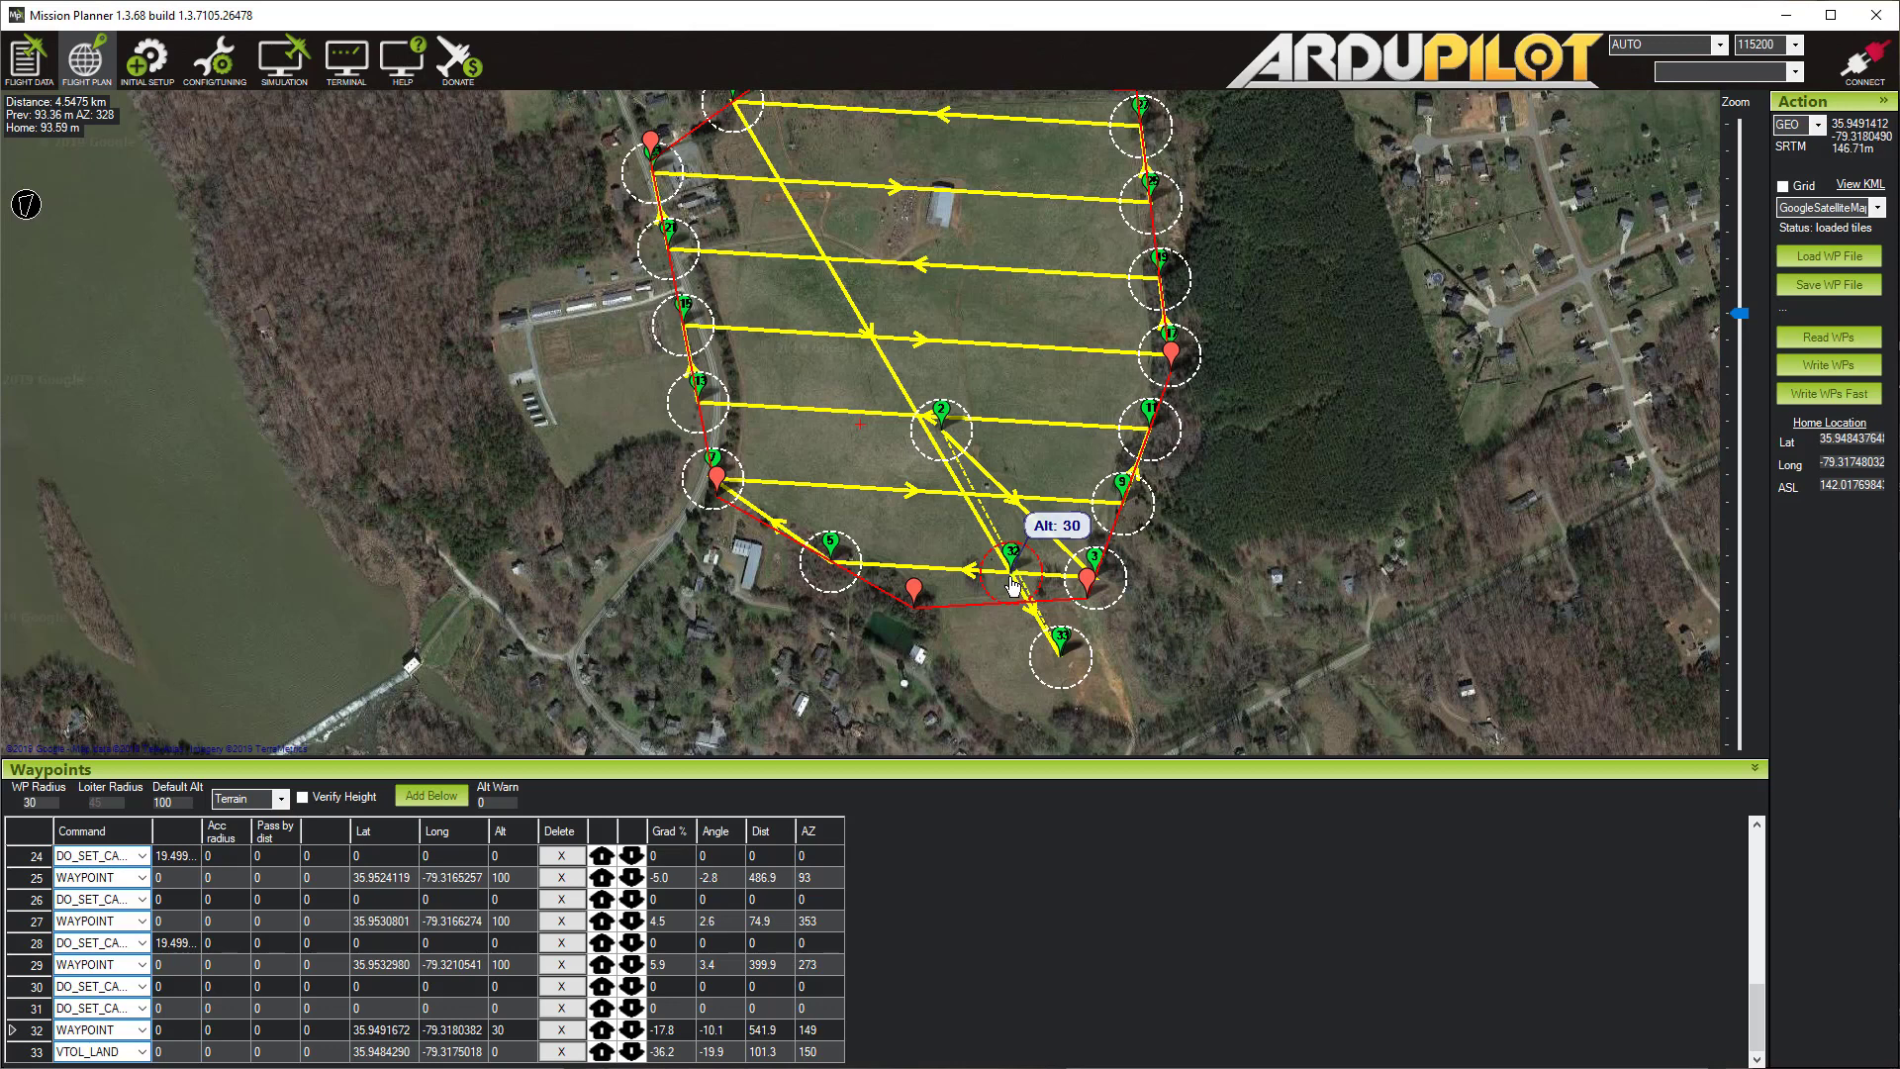
pyautogui.moveTo(1014, 578); pyautogui.dragTo(1026, 597)
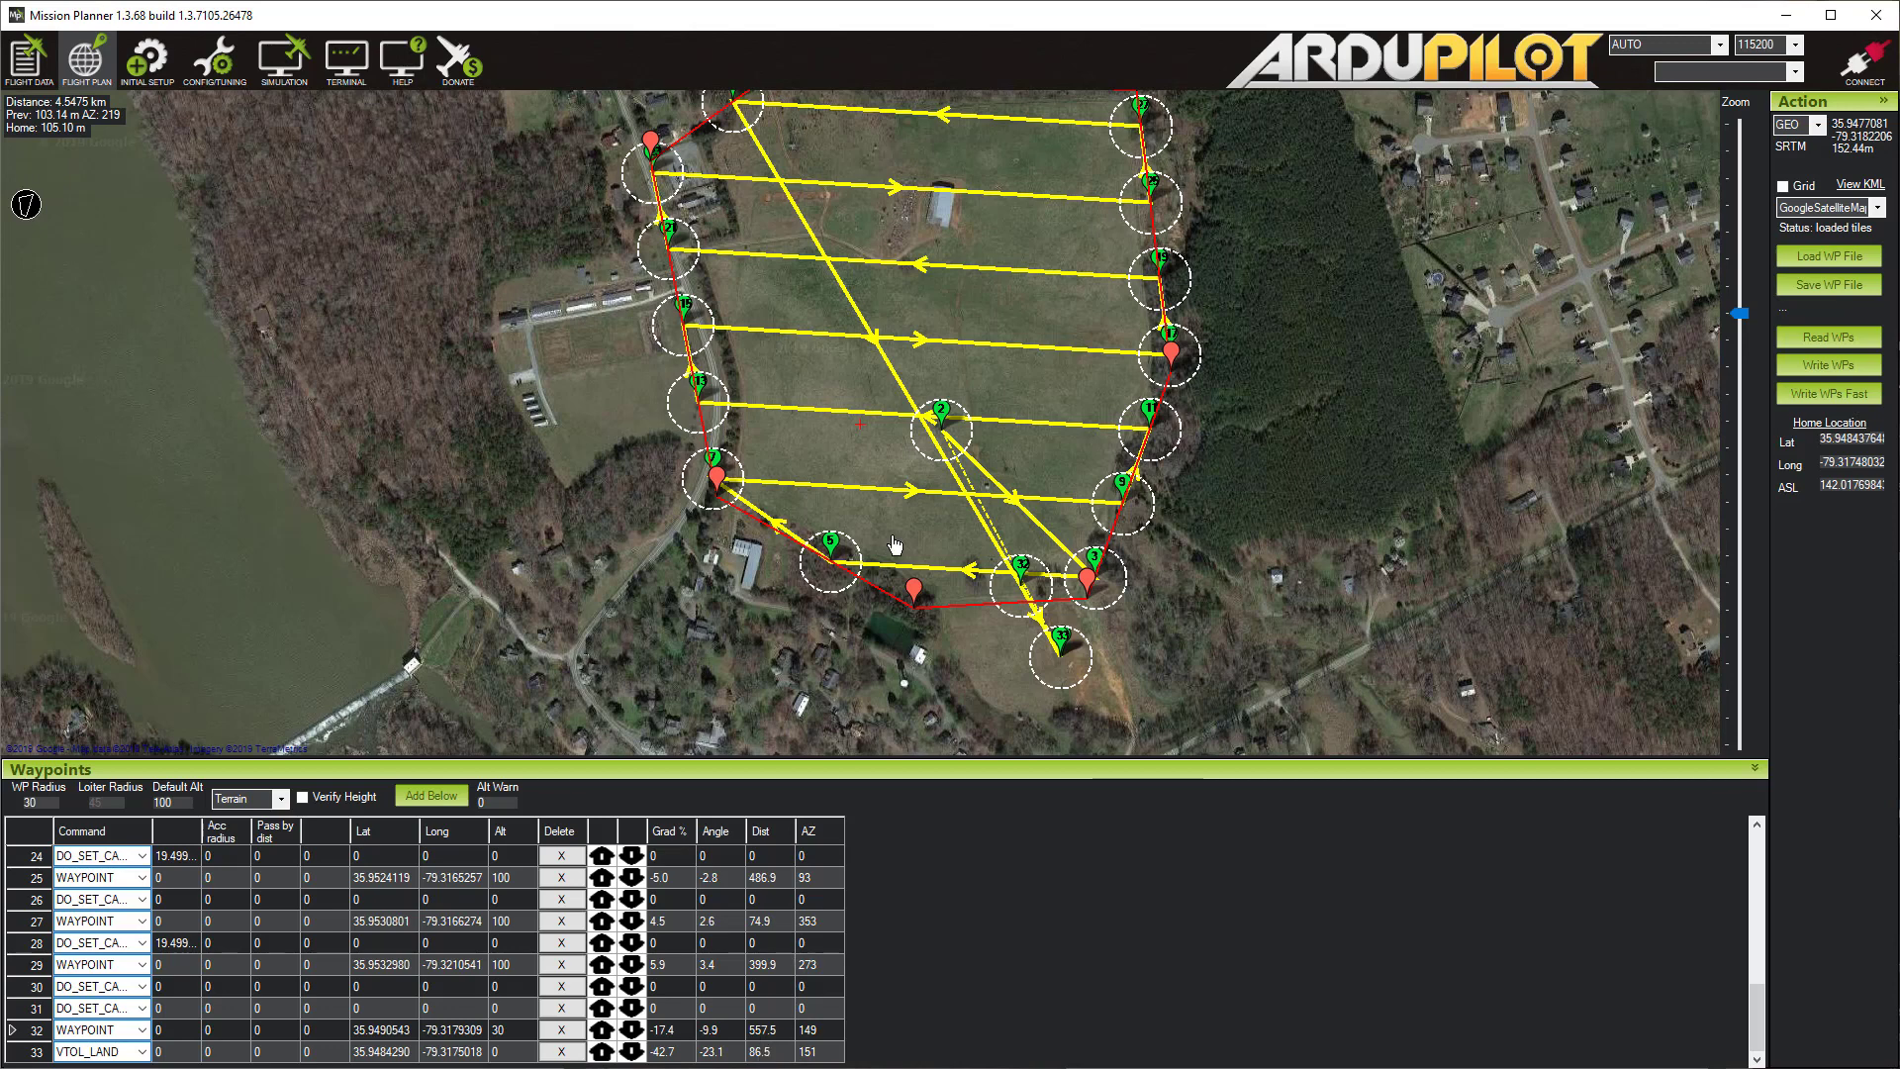
pyautogui.moveTo(1022, 585)
pyautogui.moveTo(1022, 585); pyautogui.dragTo(1003, 556)
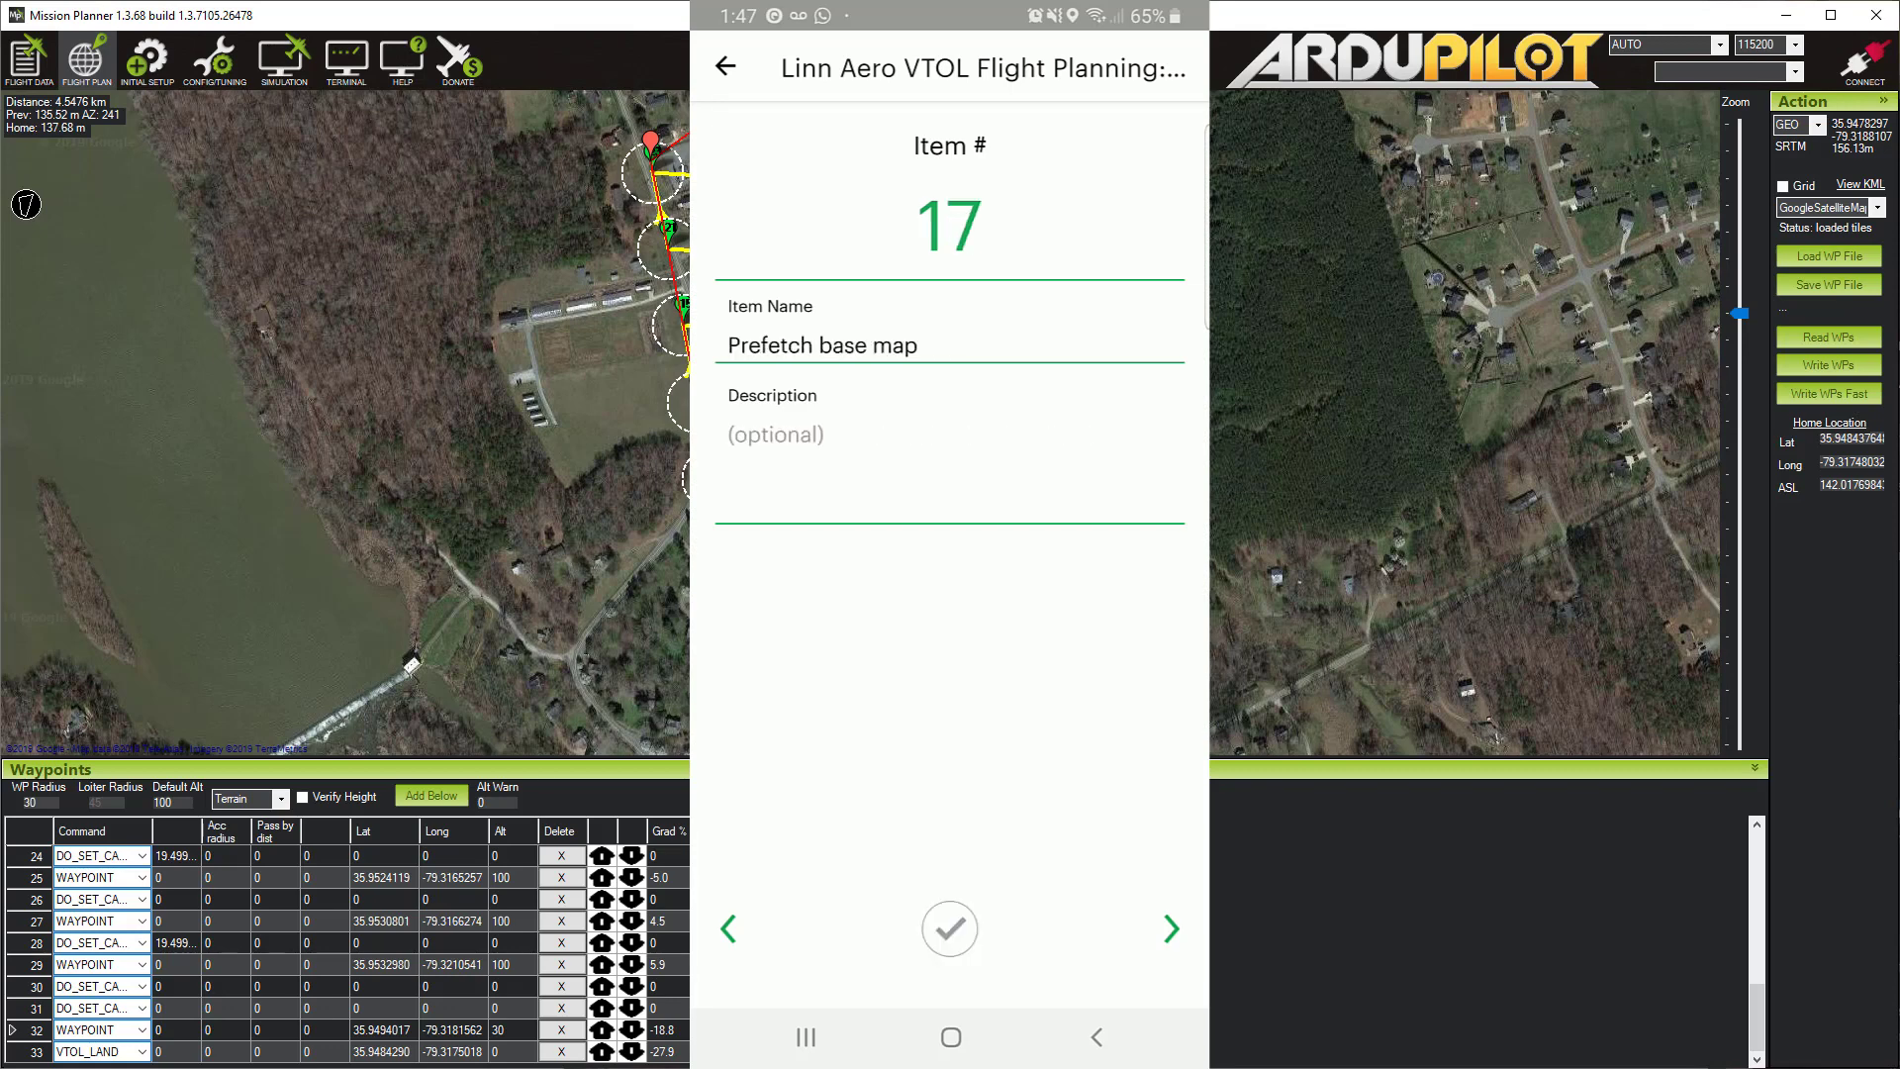
# Step: Prefetch the base map for an area enclosing the whole survey and its surroundings, up to max zoom 16
pyautogui.scroll(7, 346, 950)
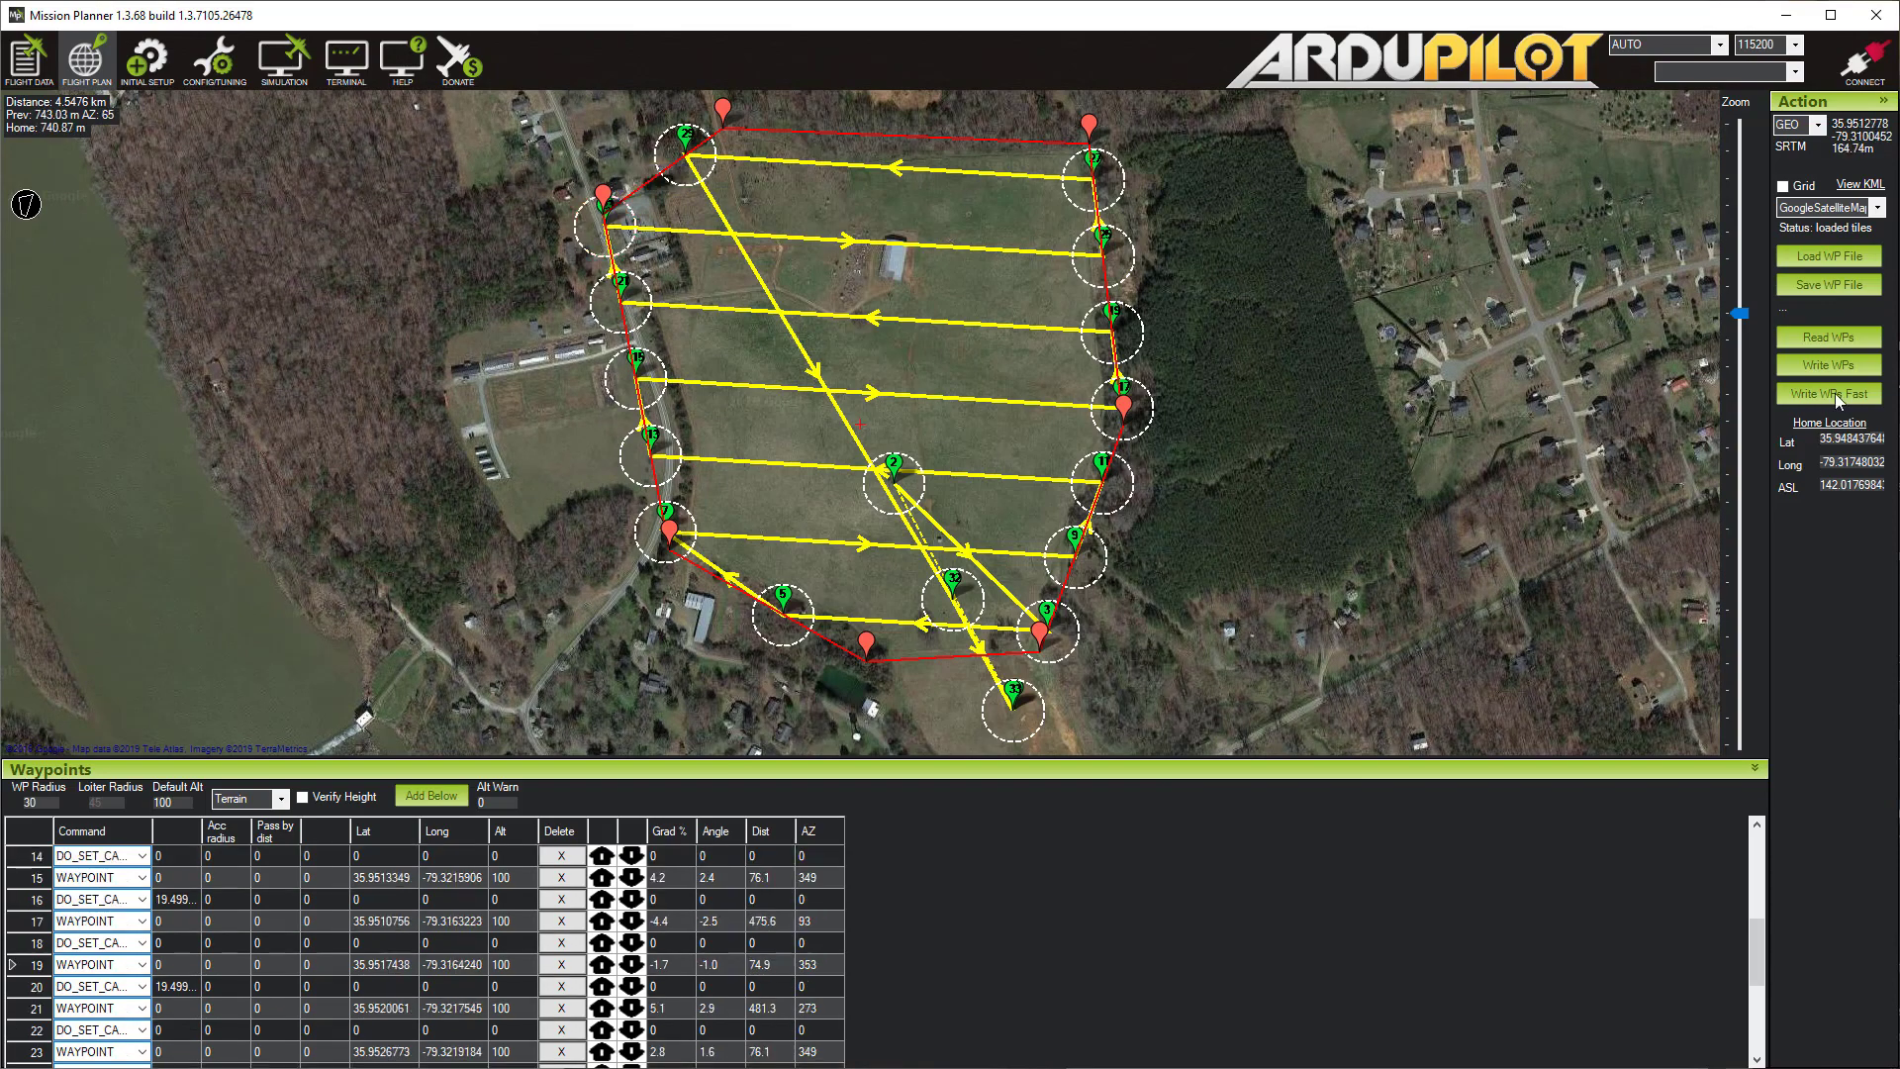
pyautogui.scroll(-1, 1751, 316)
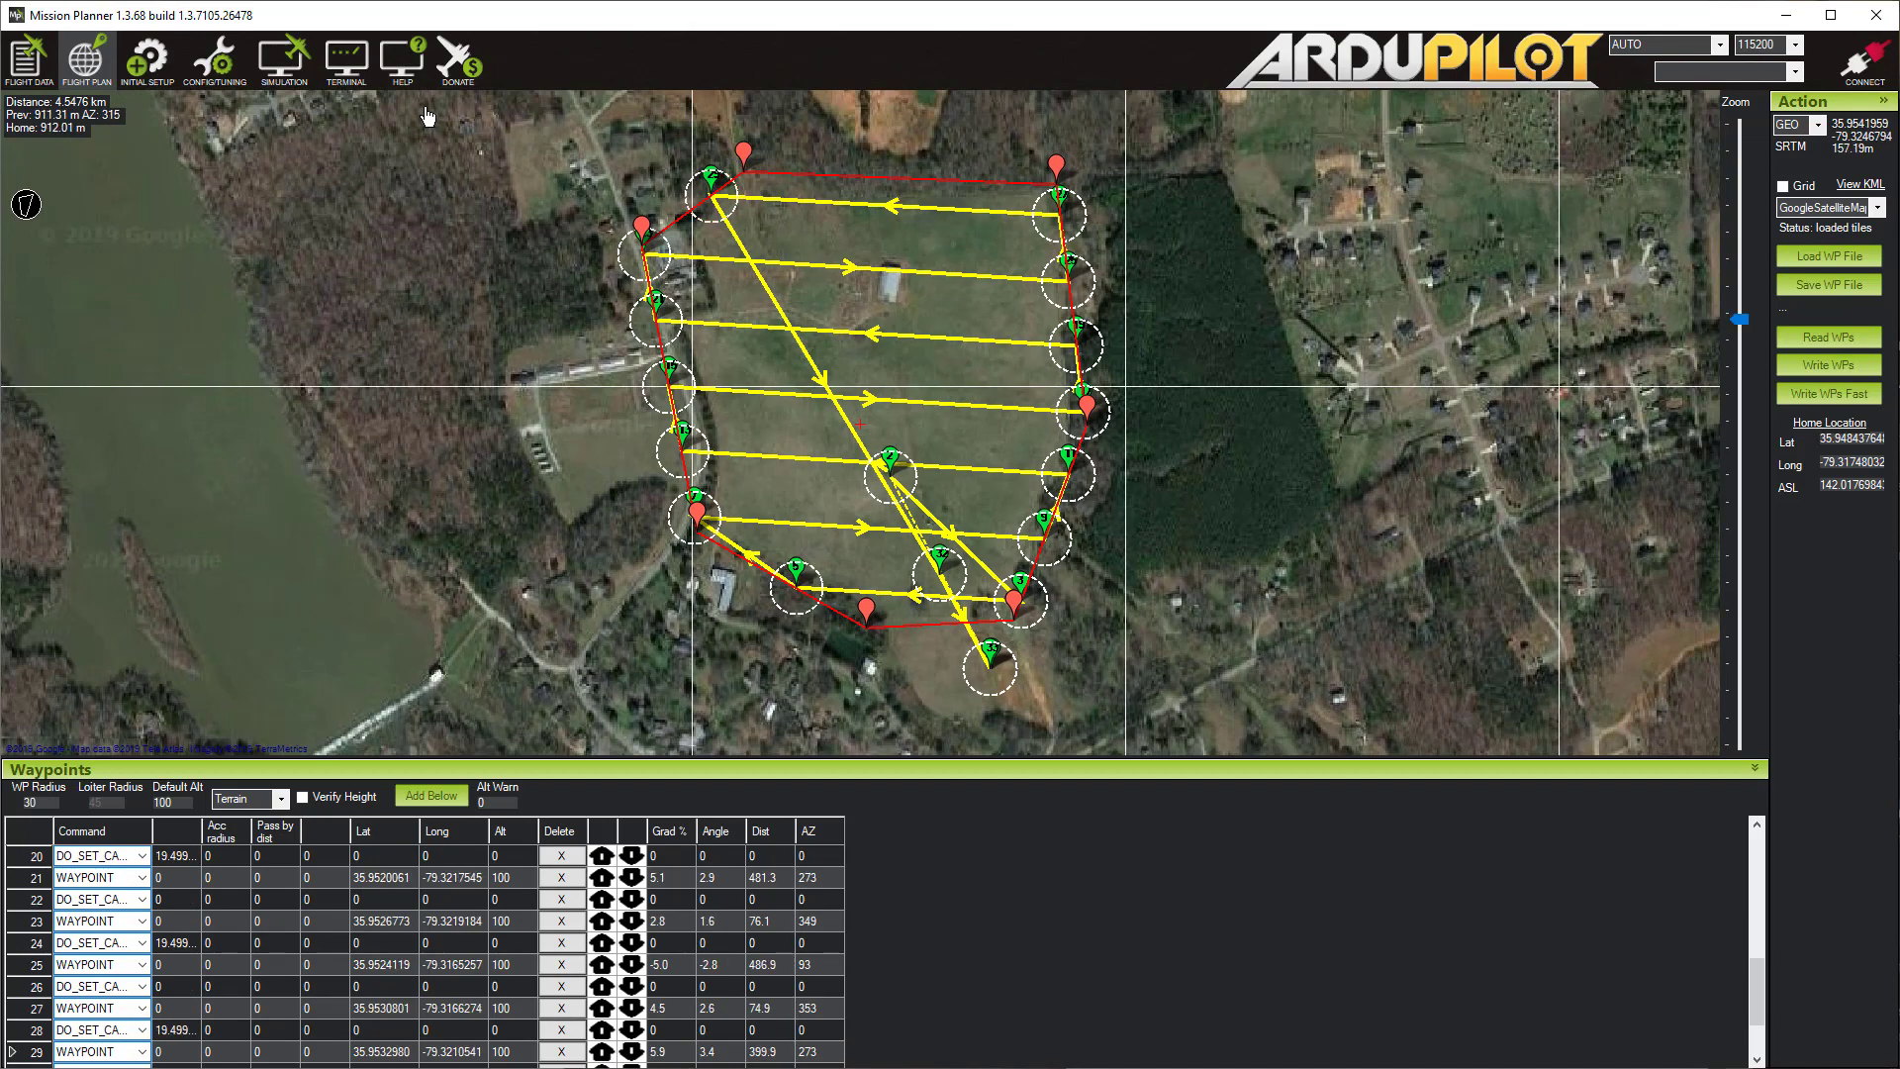
pyautogui.moveTo(424, 106); pyautogui.dragTo(1387, 754)
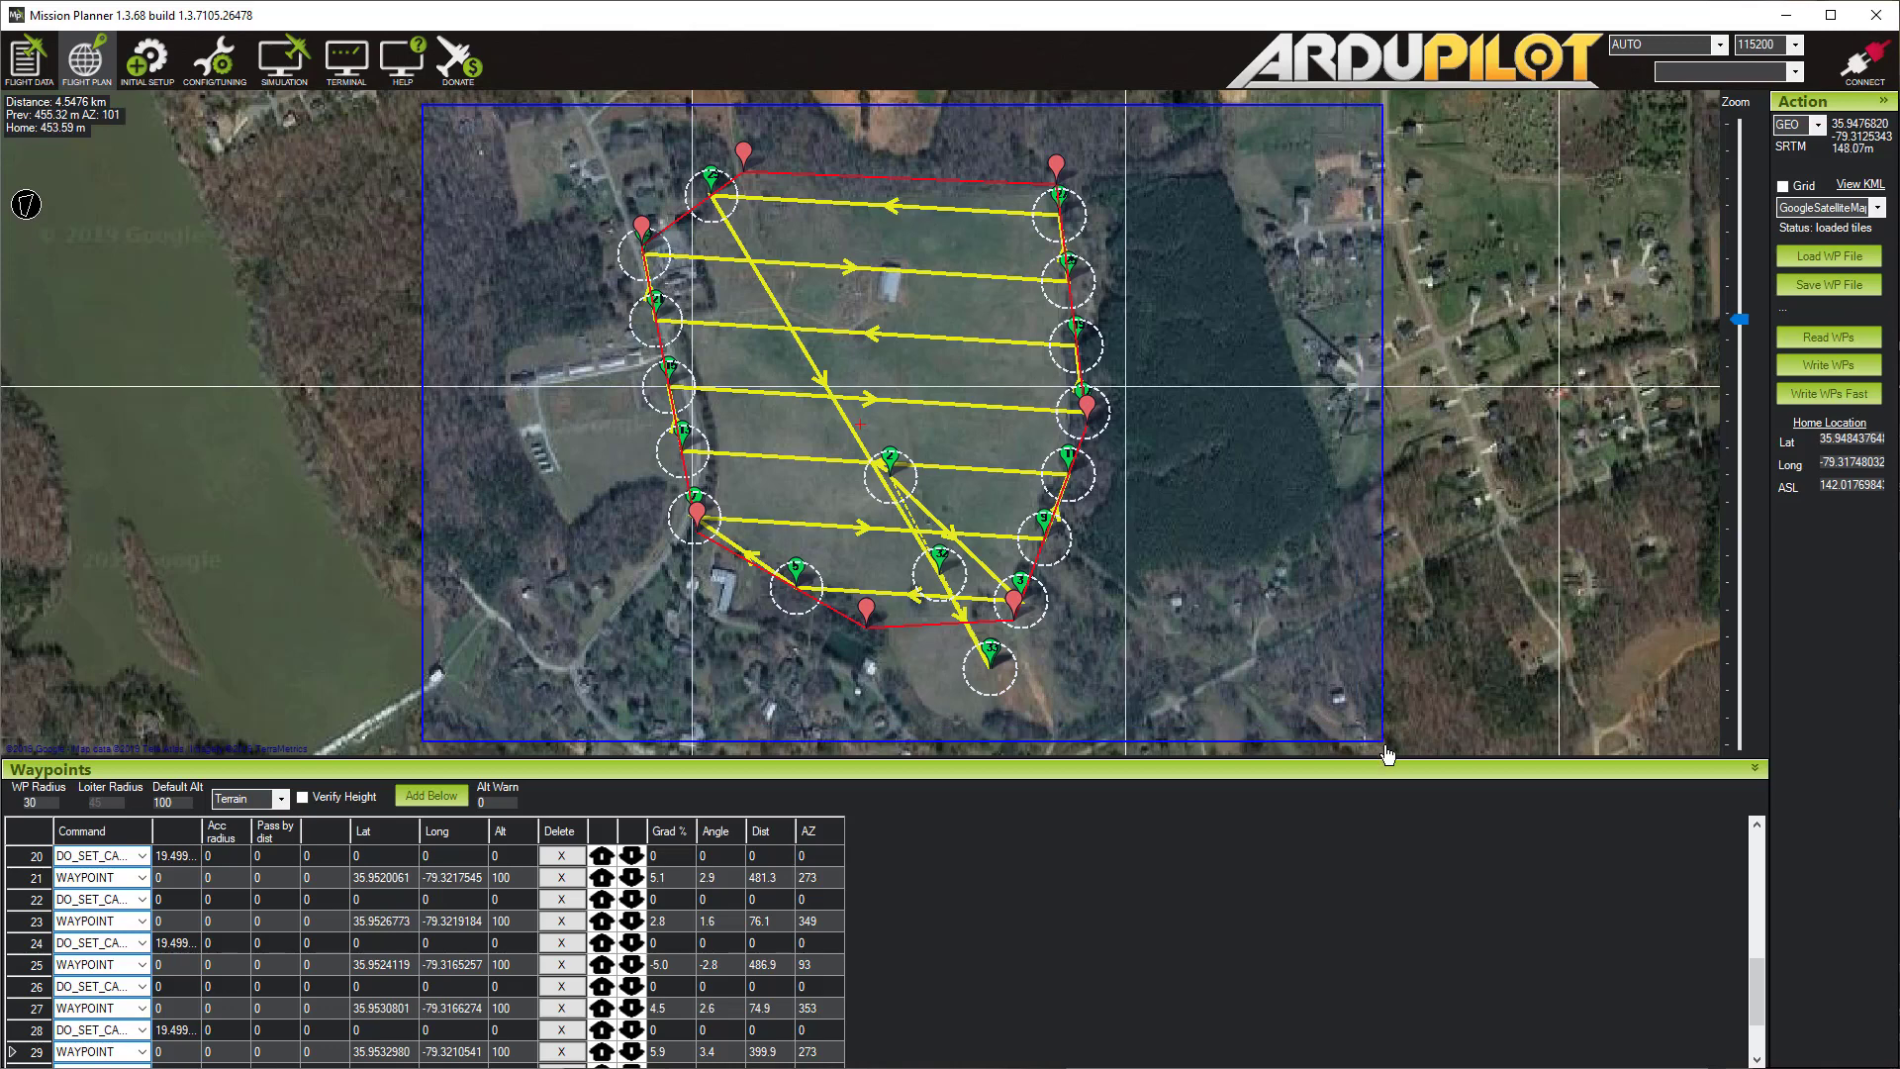
pyautogui.rightClick(1260, 608)
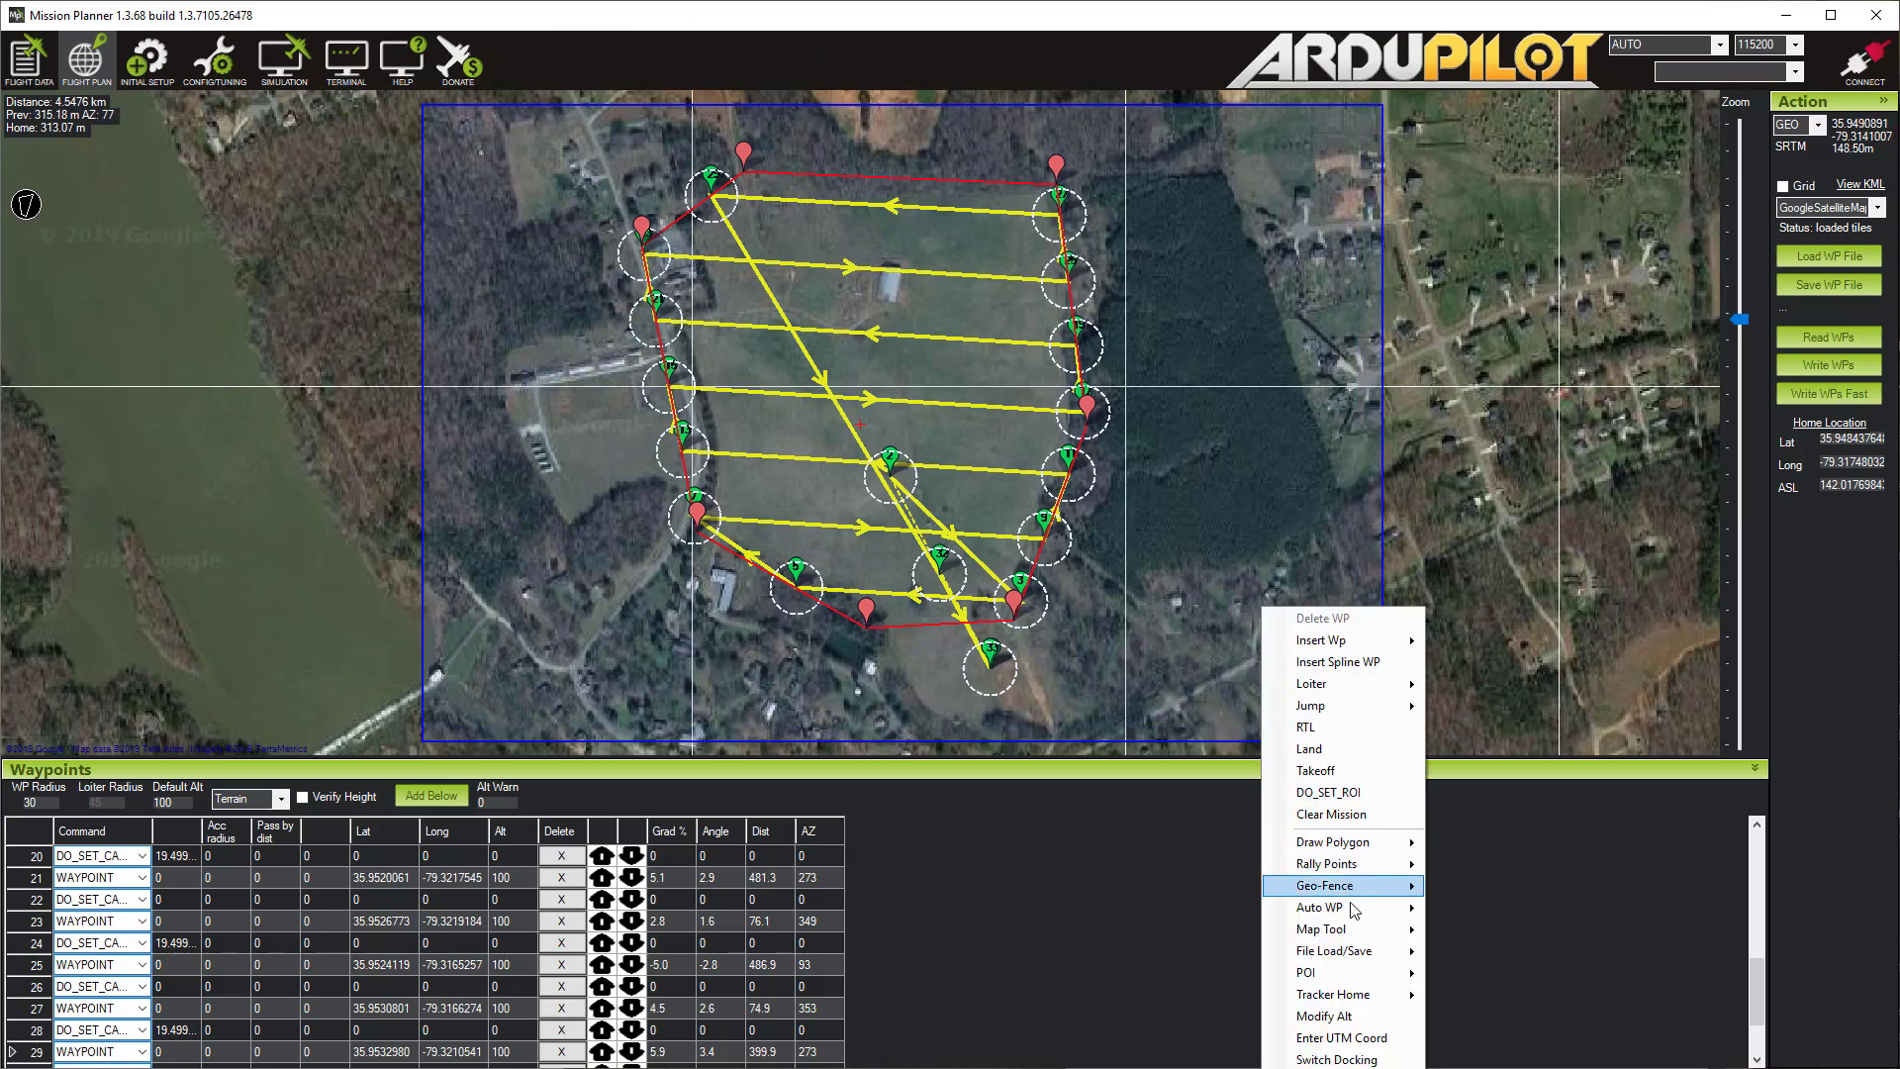
pyautogui.moveTo(1363, 931)
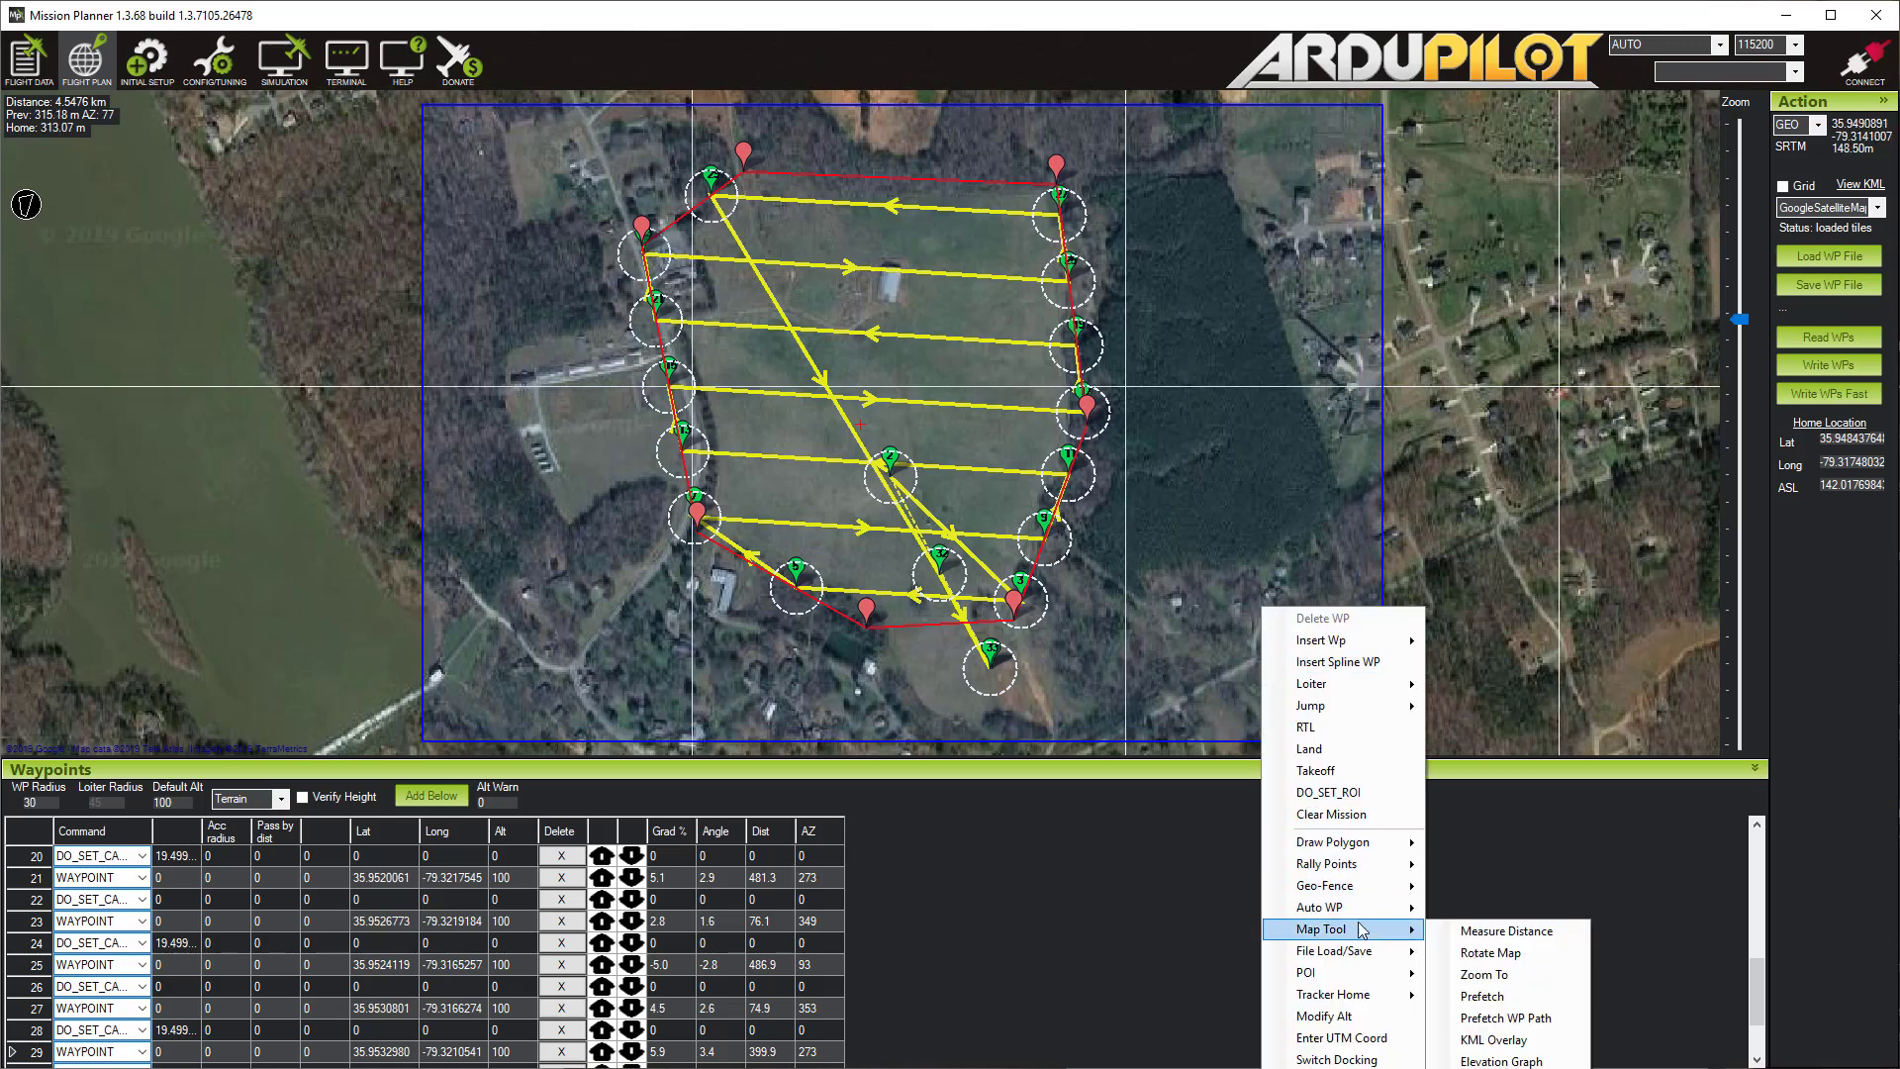
pyautogui.click(1481, 995)
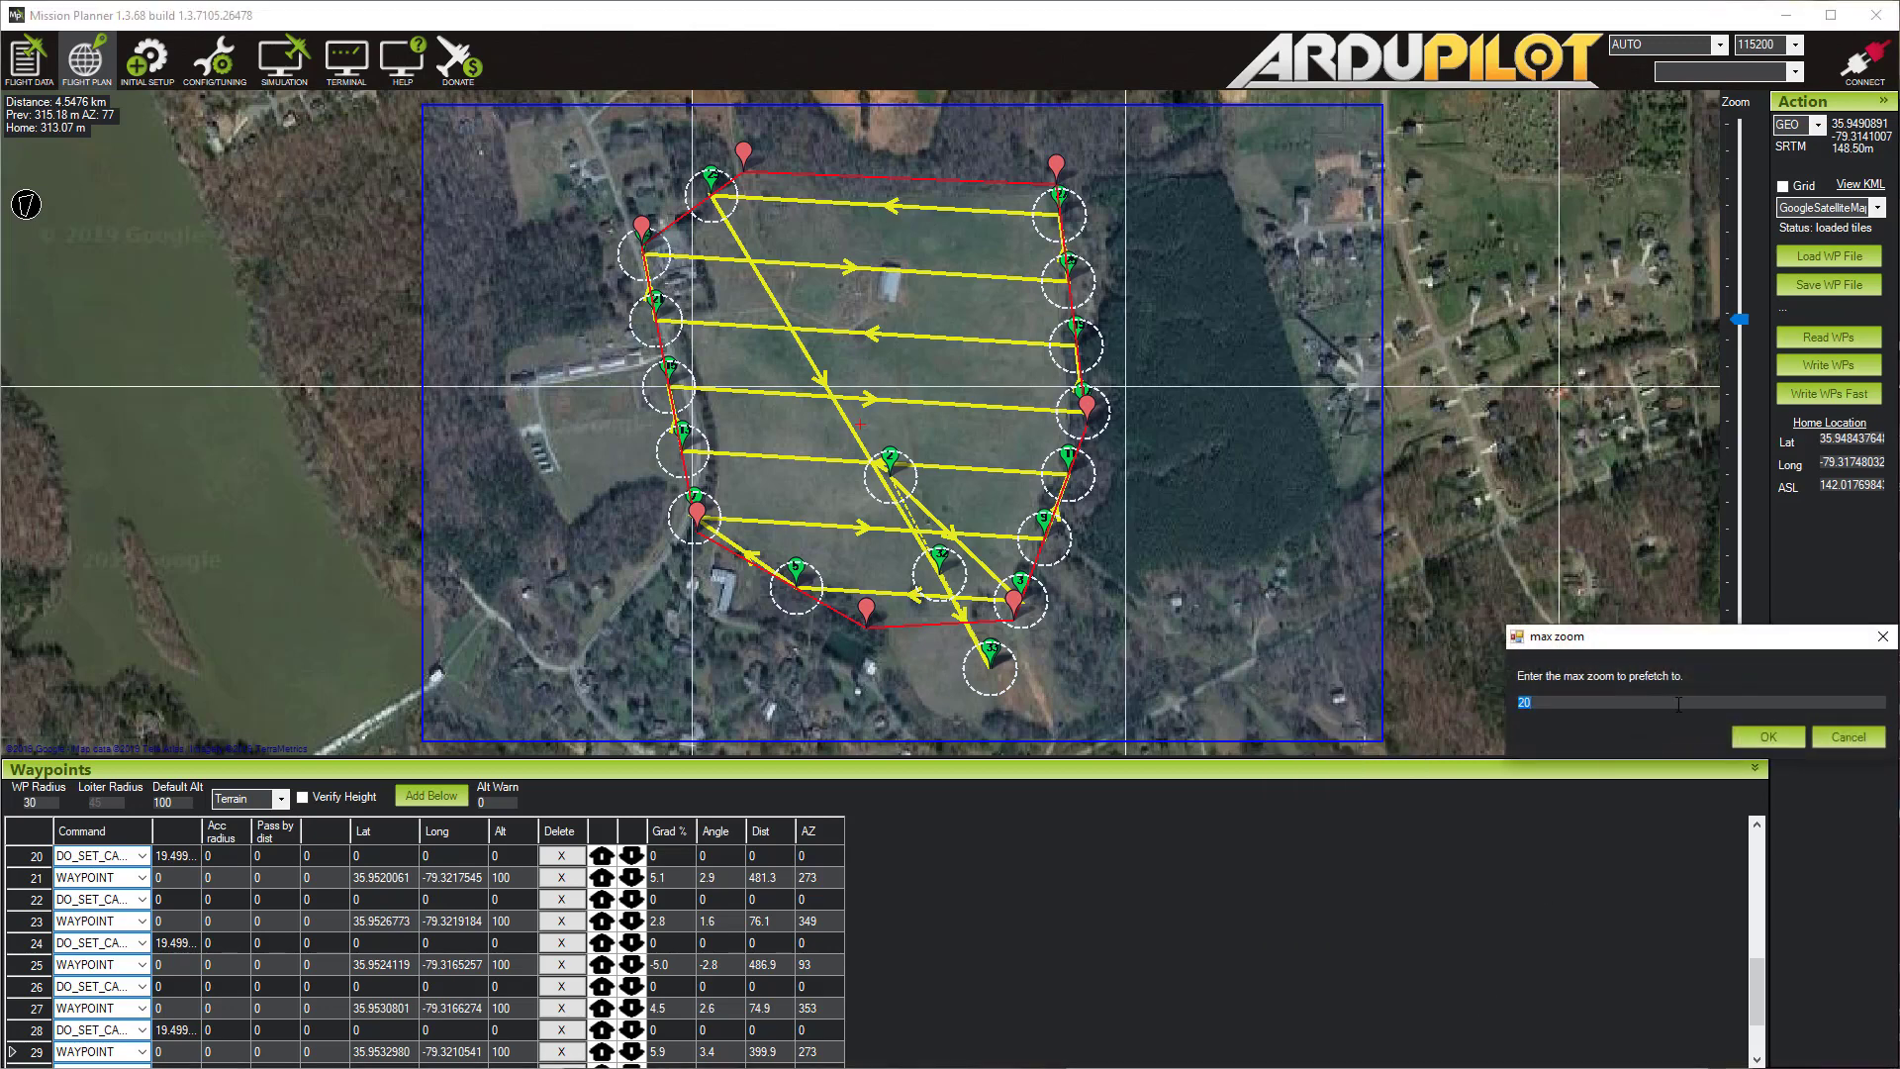
pyautogui.write('16')
pyautogui.click(1755, 738)
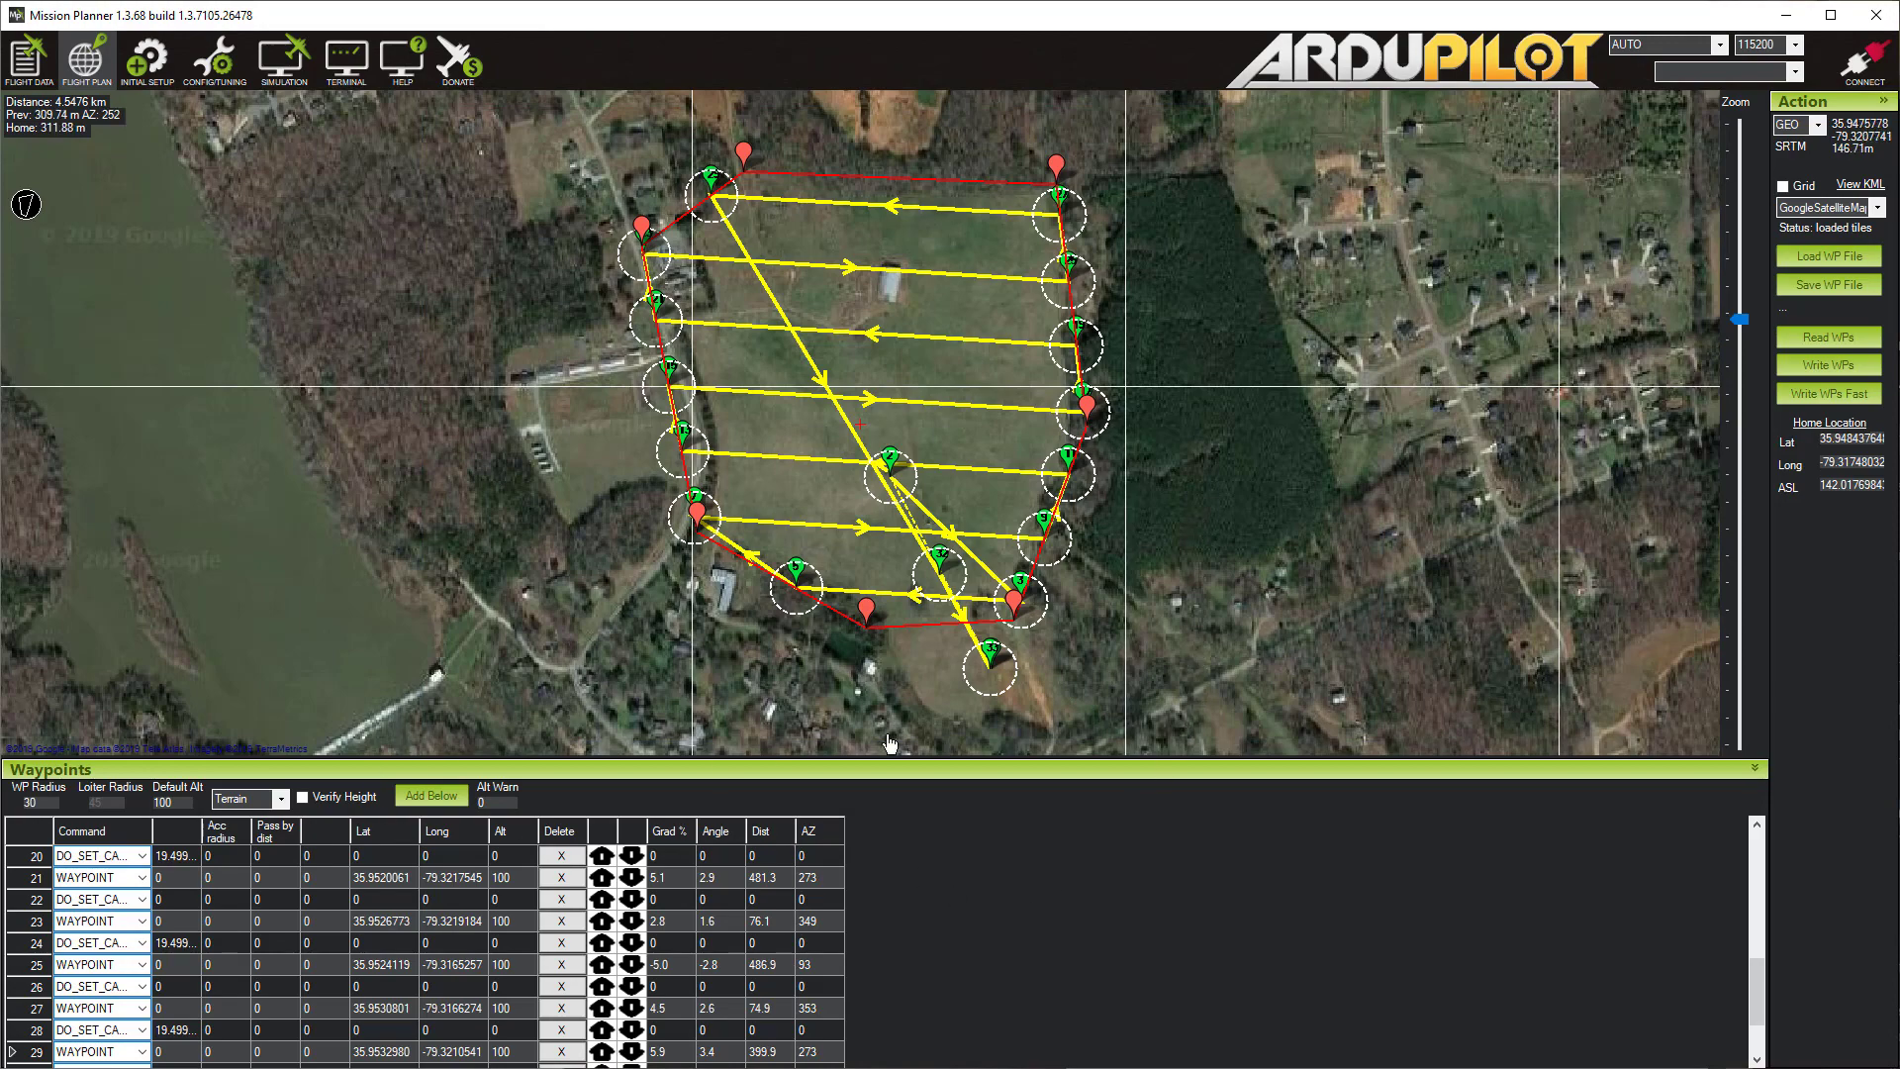
# Step: Set the waypoint radius of the mission to 100
pyautogui.click(806, 594)
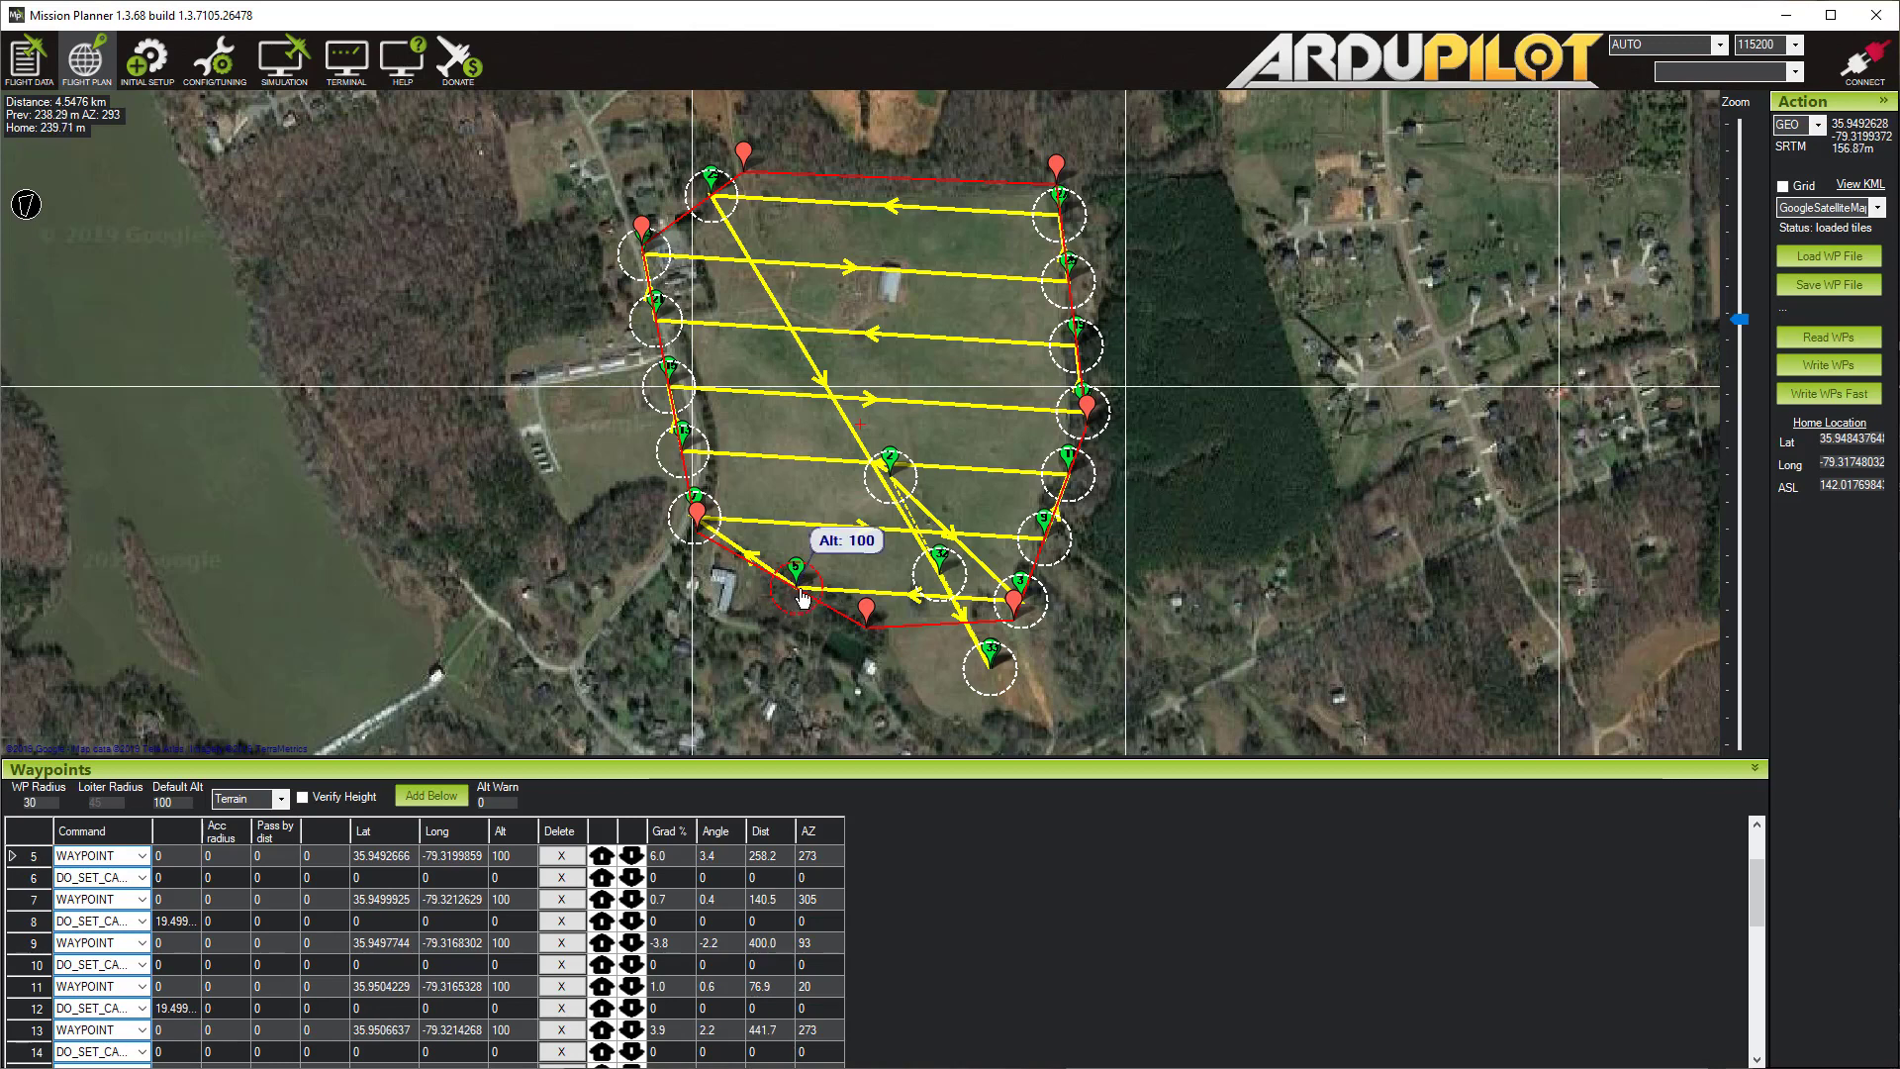
pyautogui.doubleClick(29, 802)
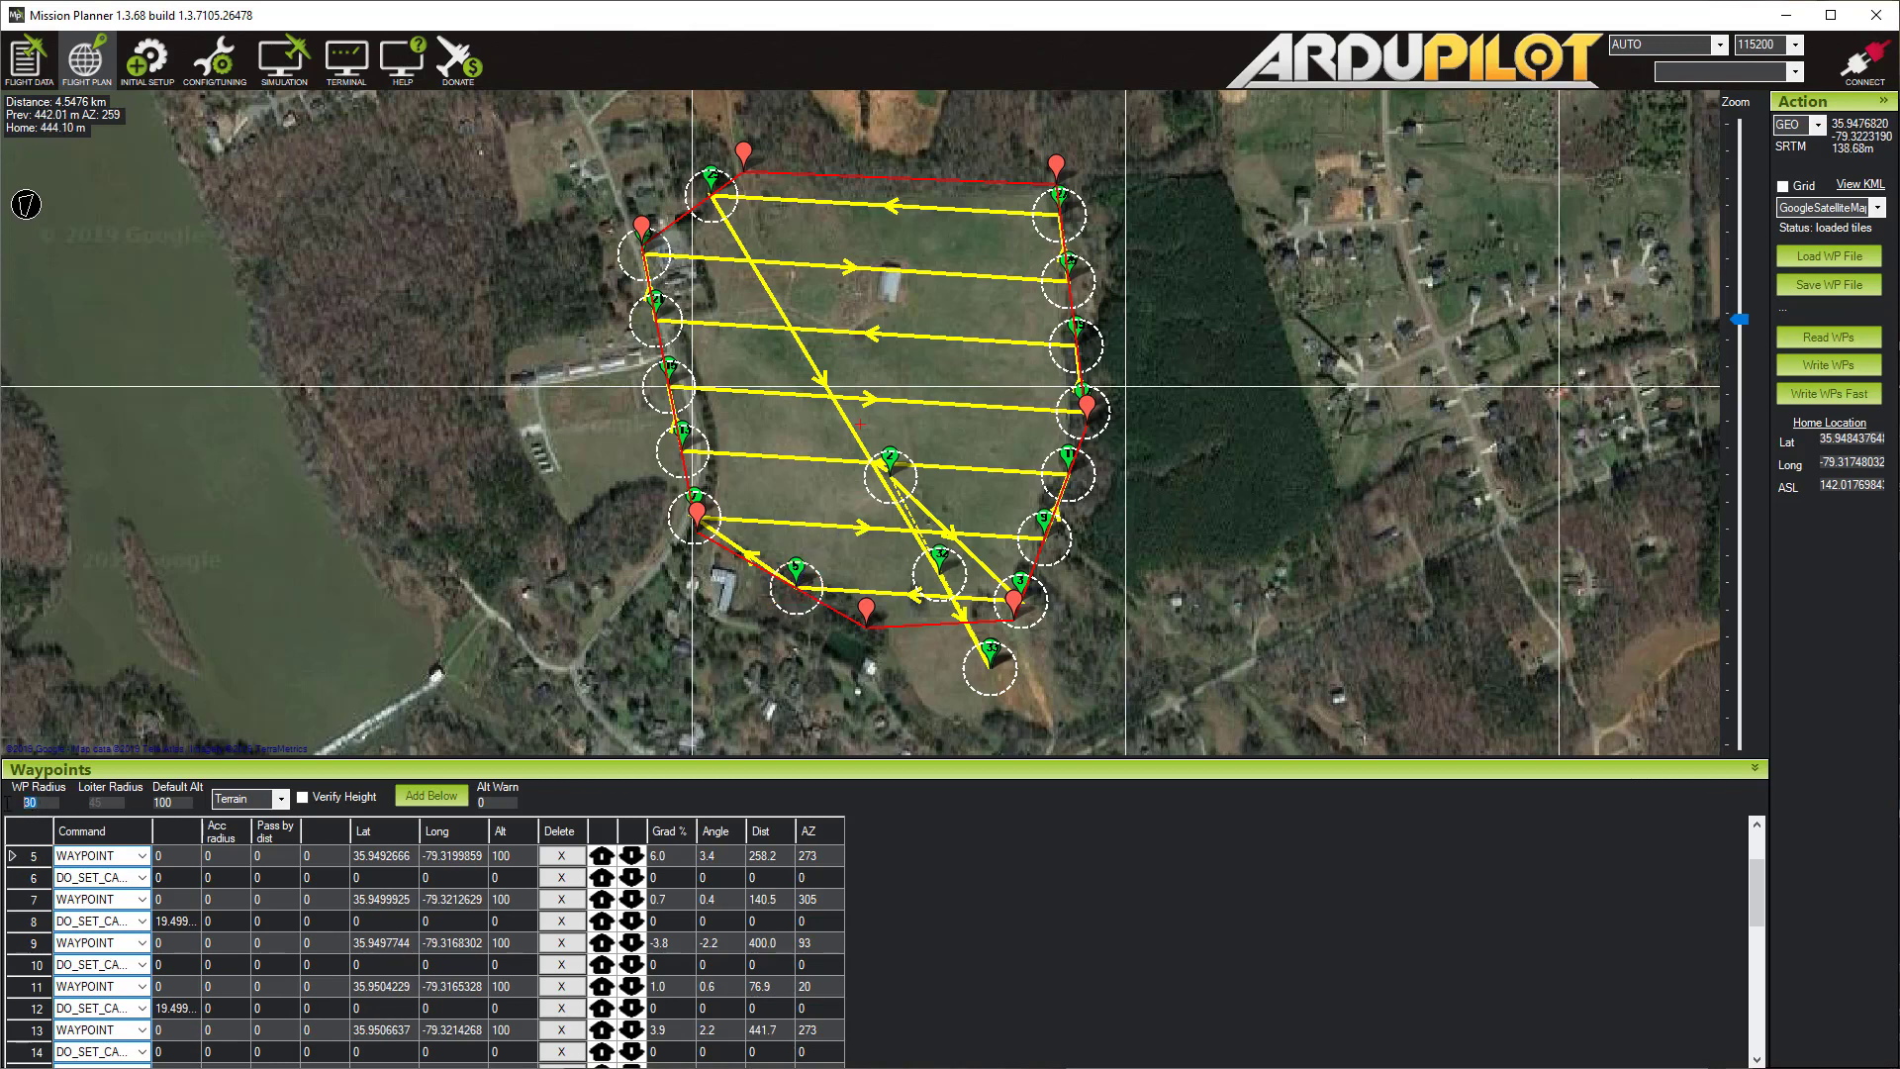
pyautogui.write('100')
pyautogui.press('Tab')
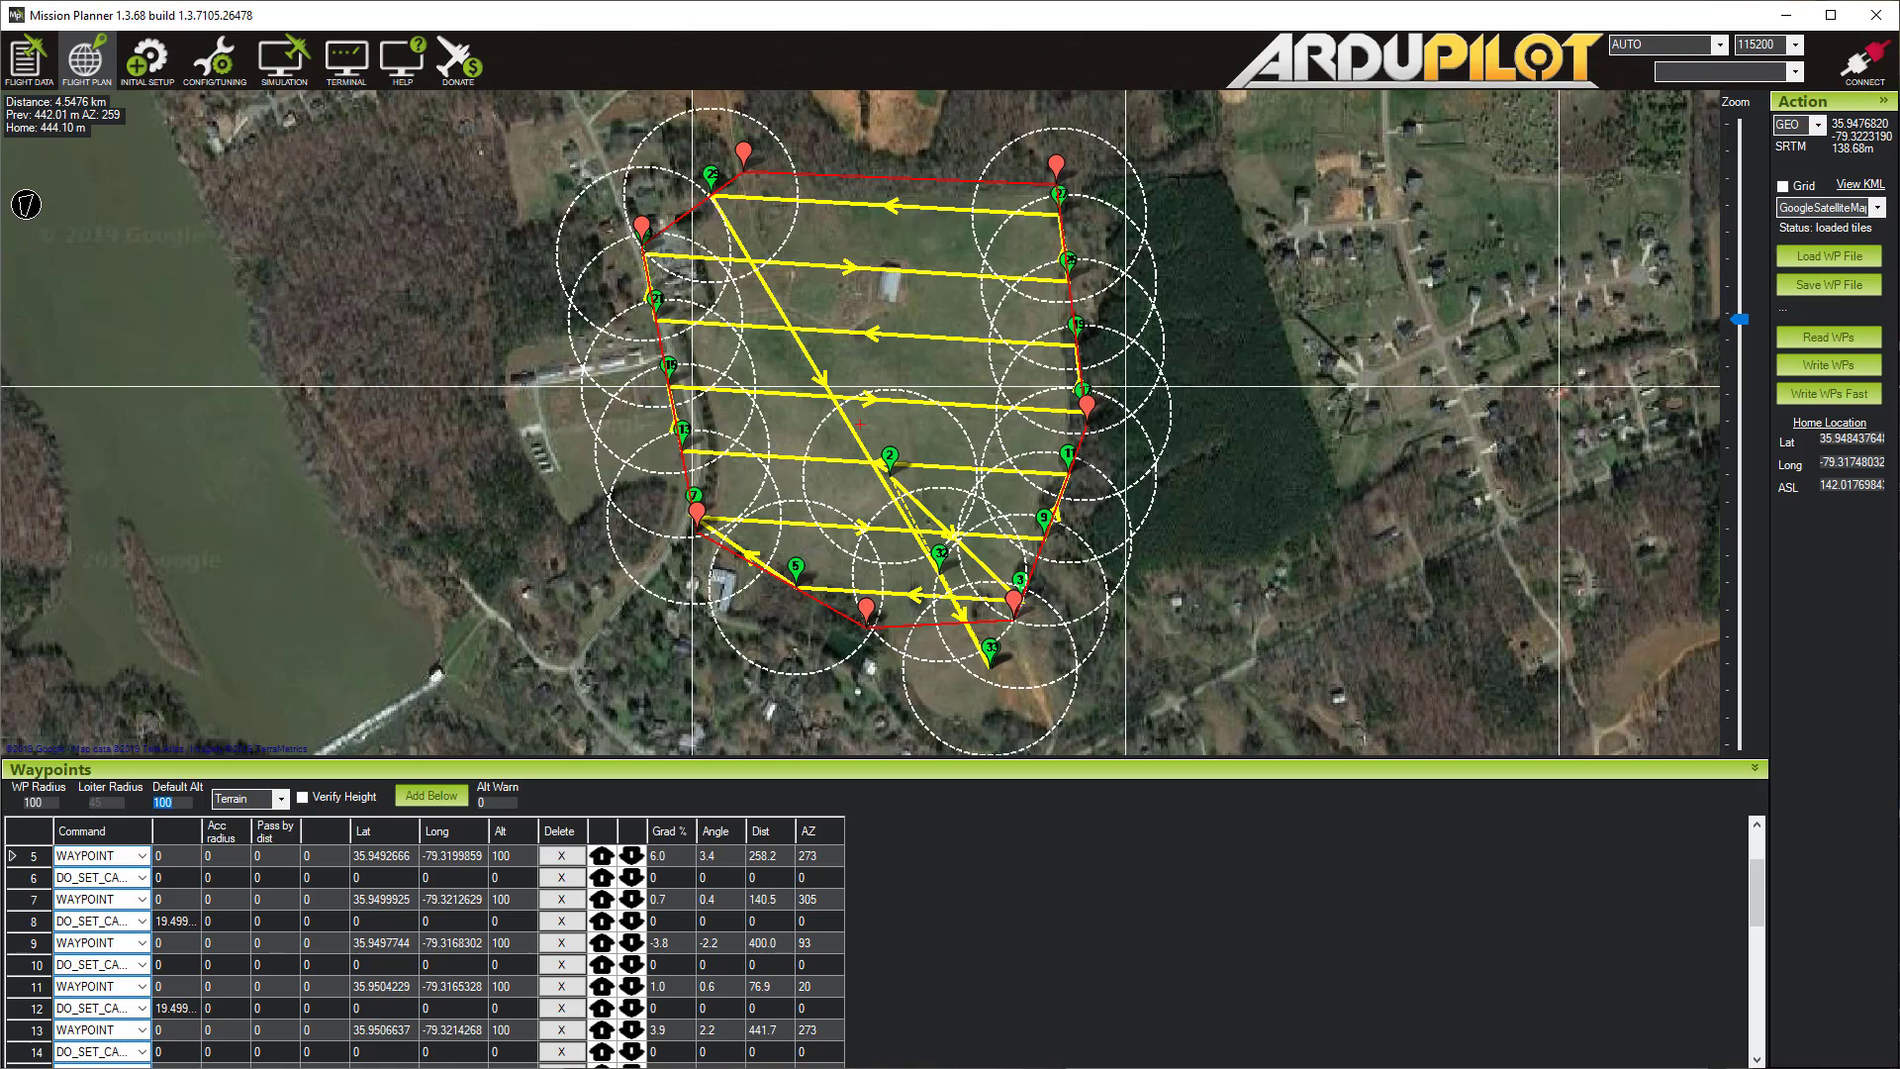
# Step: Review the whole route on a wider map and the mission items from the start of the waypoint list
pyautogui.moveTo(940, 554)
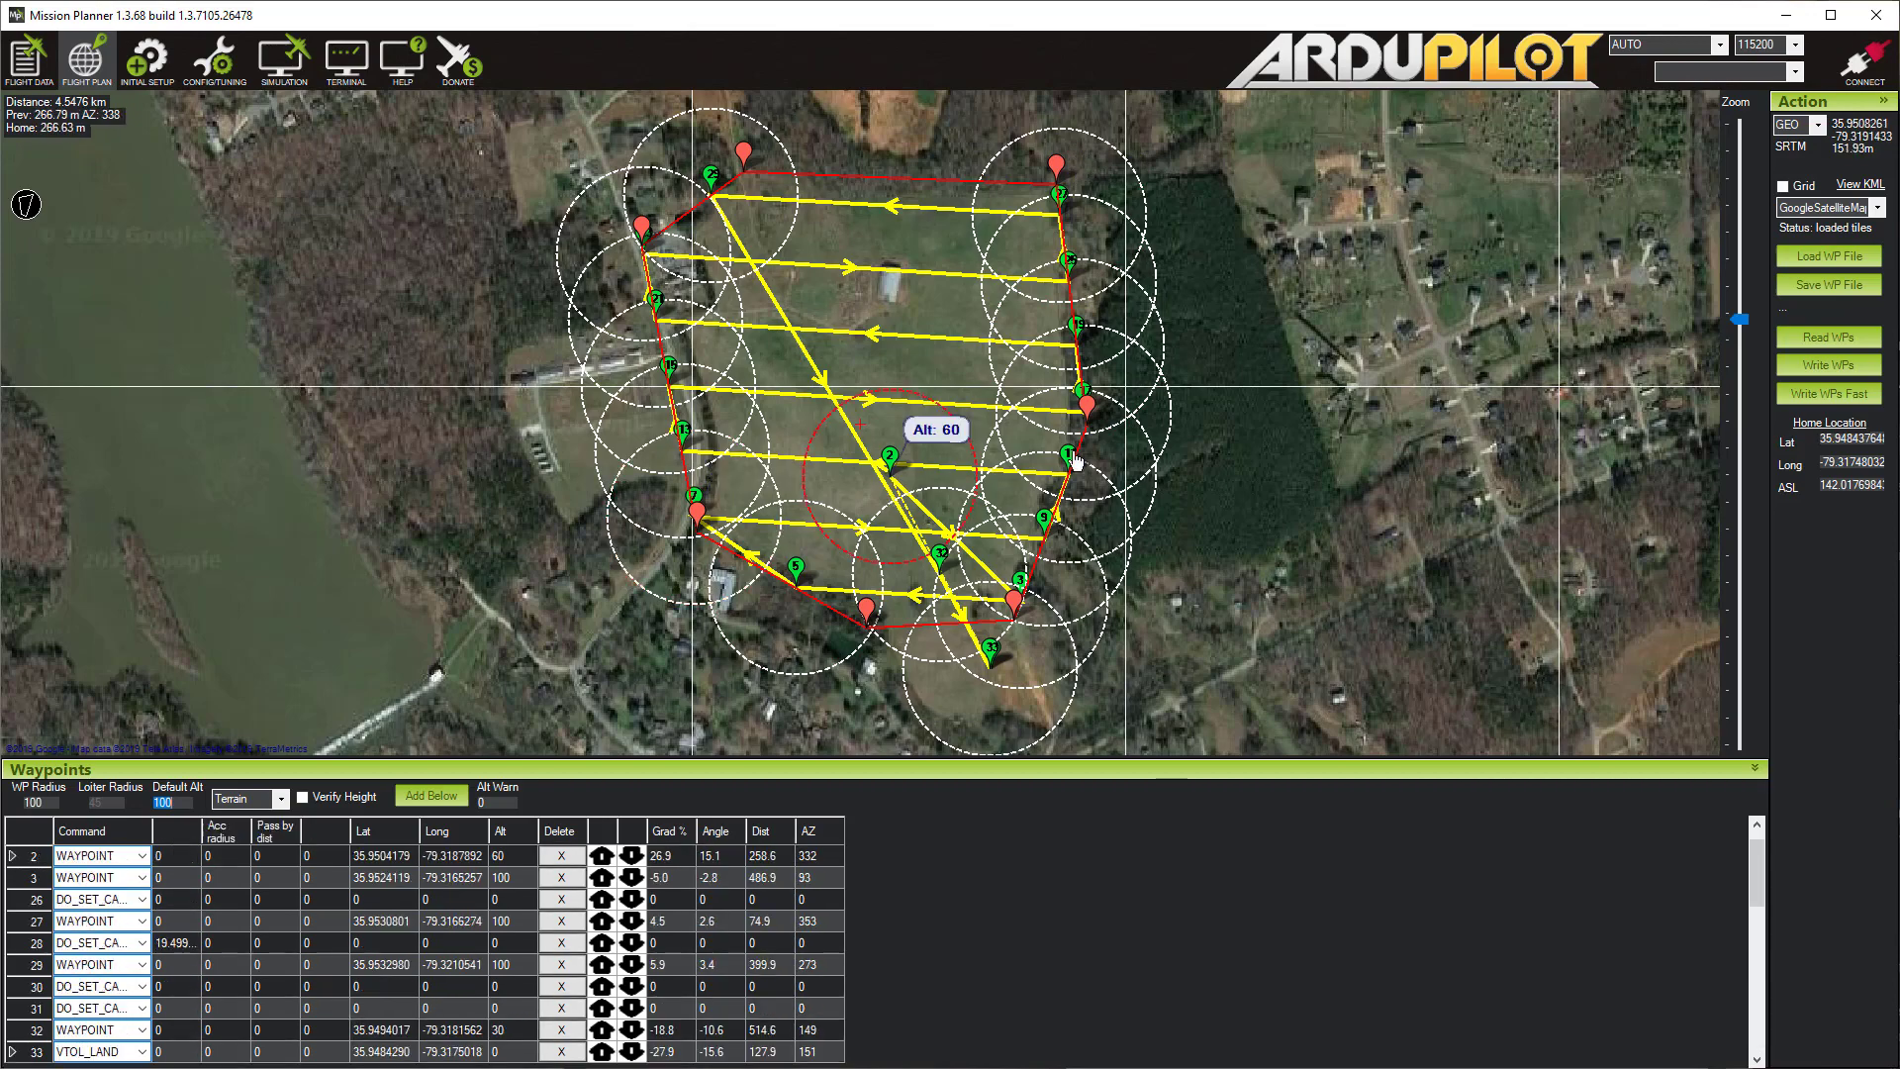
pyautogui.moveTo(1276, 452); pyautogui.dragTo(1286, 432)
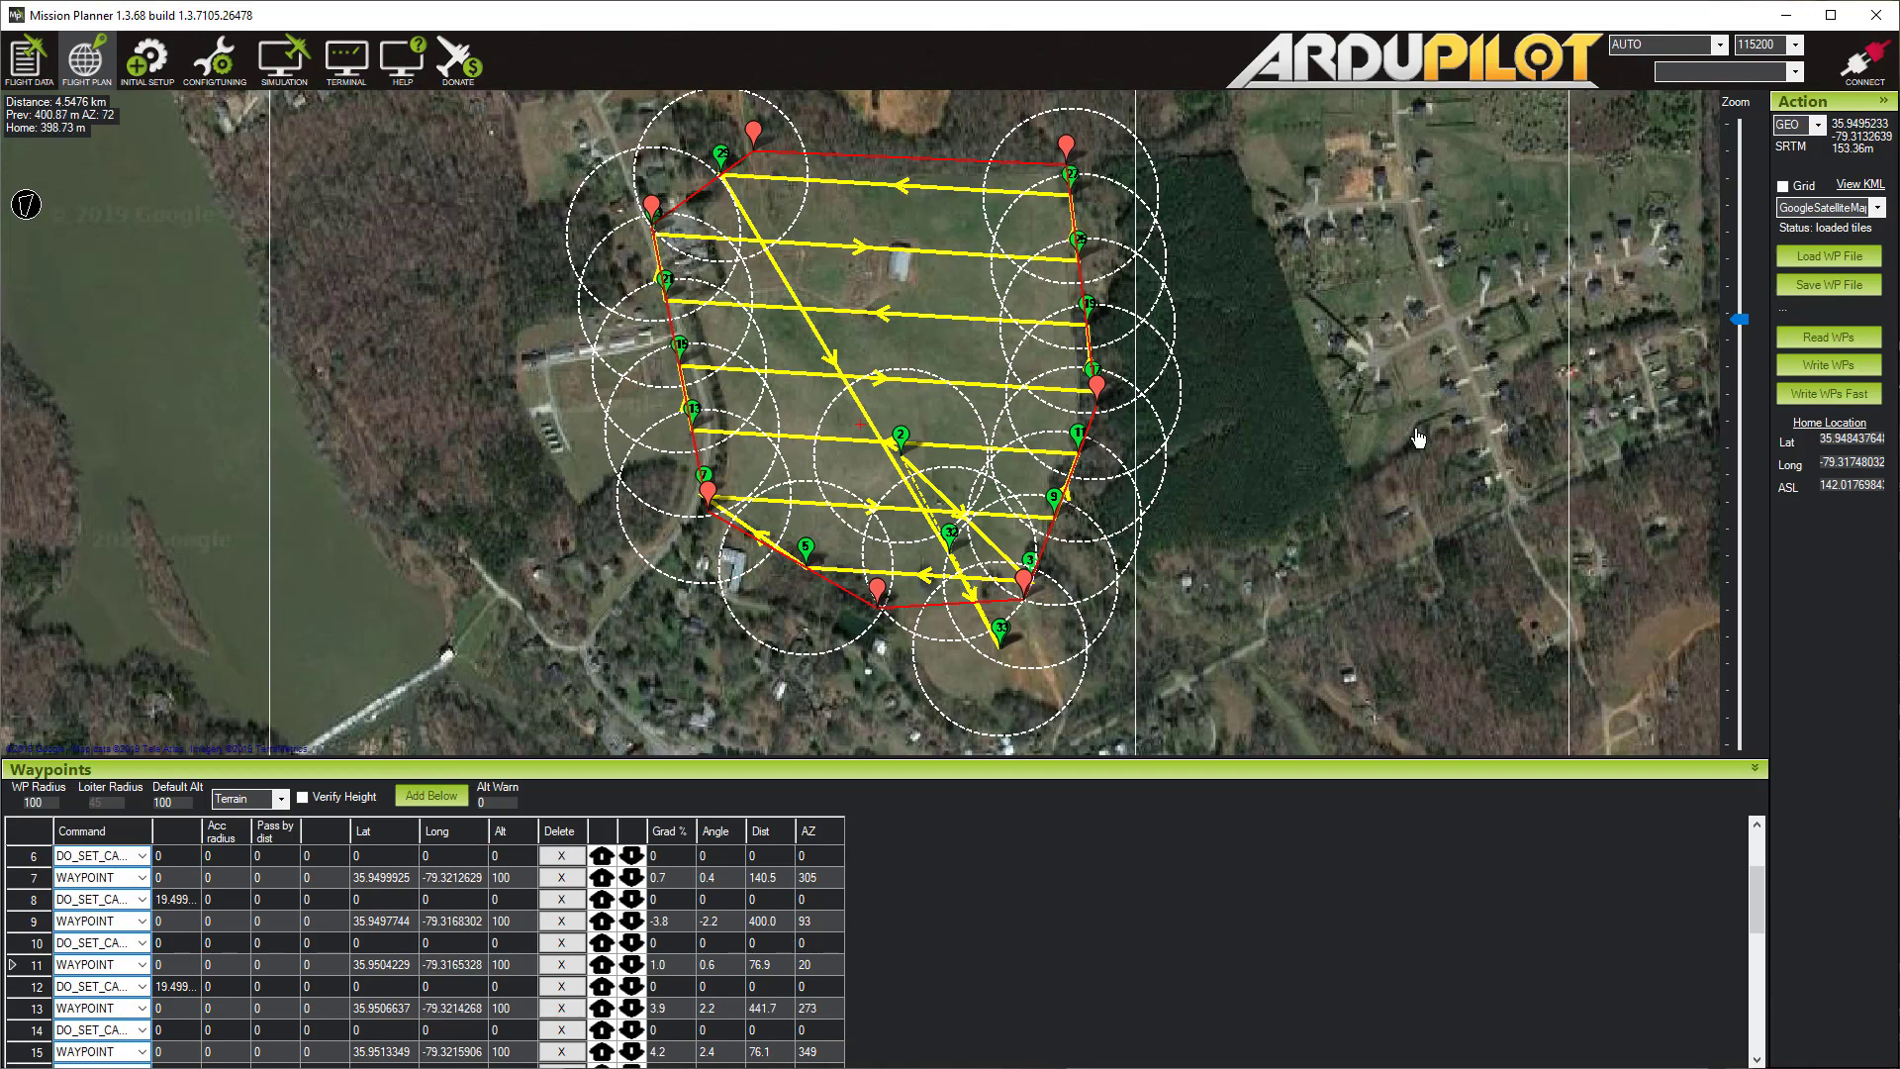
pyautogui.moveTo(1738, 320); pyautogui.dragTo(1736, 324)
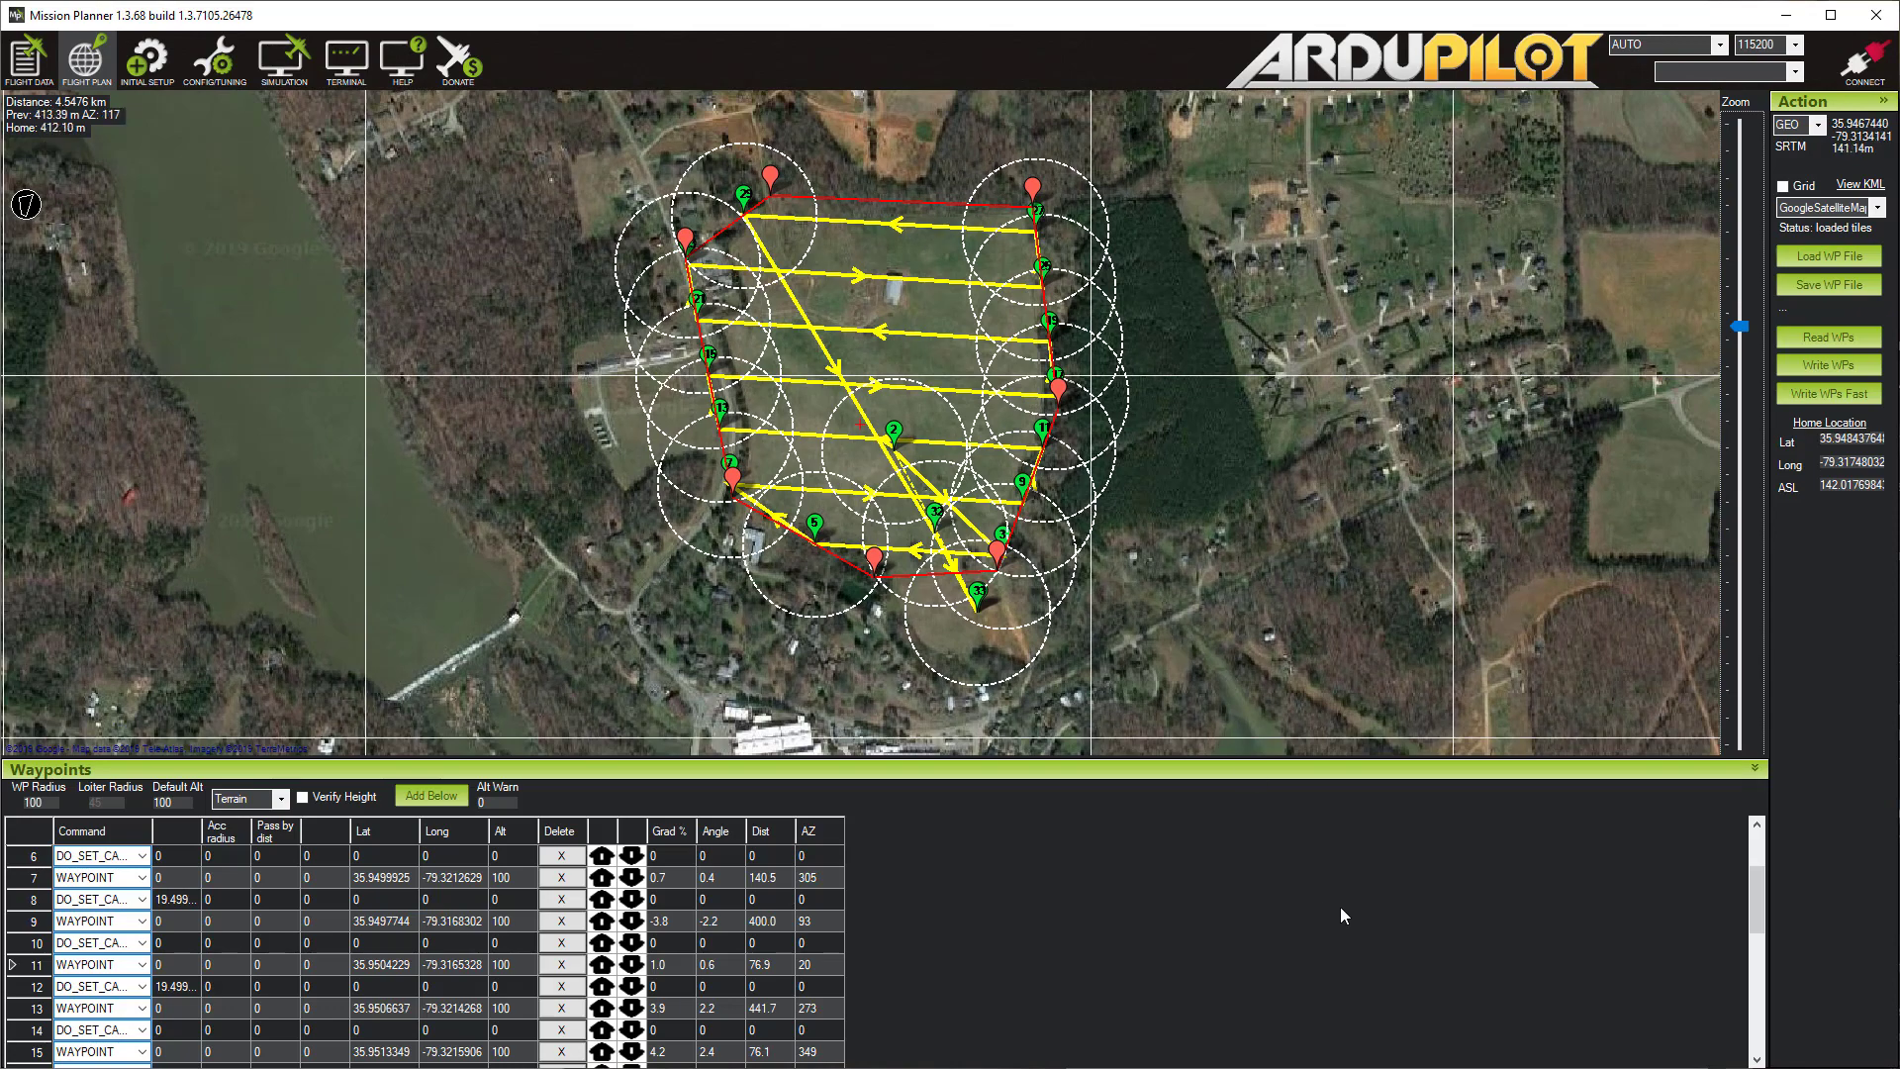
pyautogui.moveTo(1760, 907); pyautogui.dragTo(1763, 869)
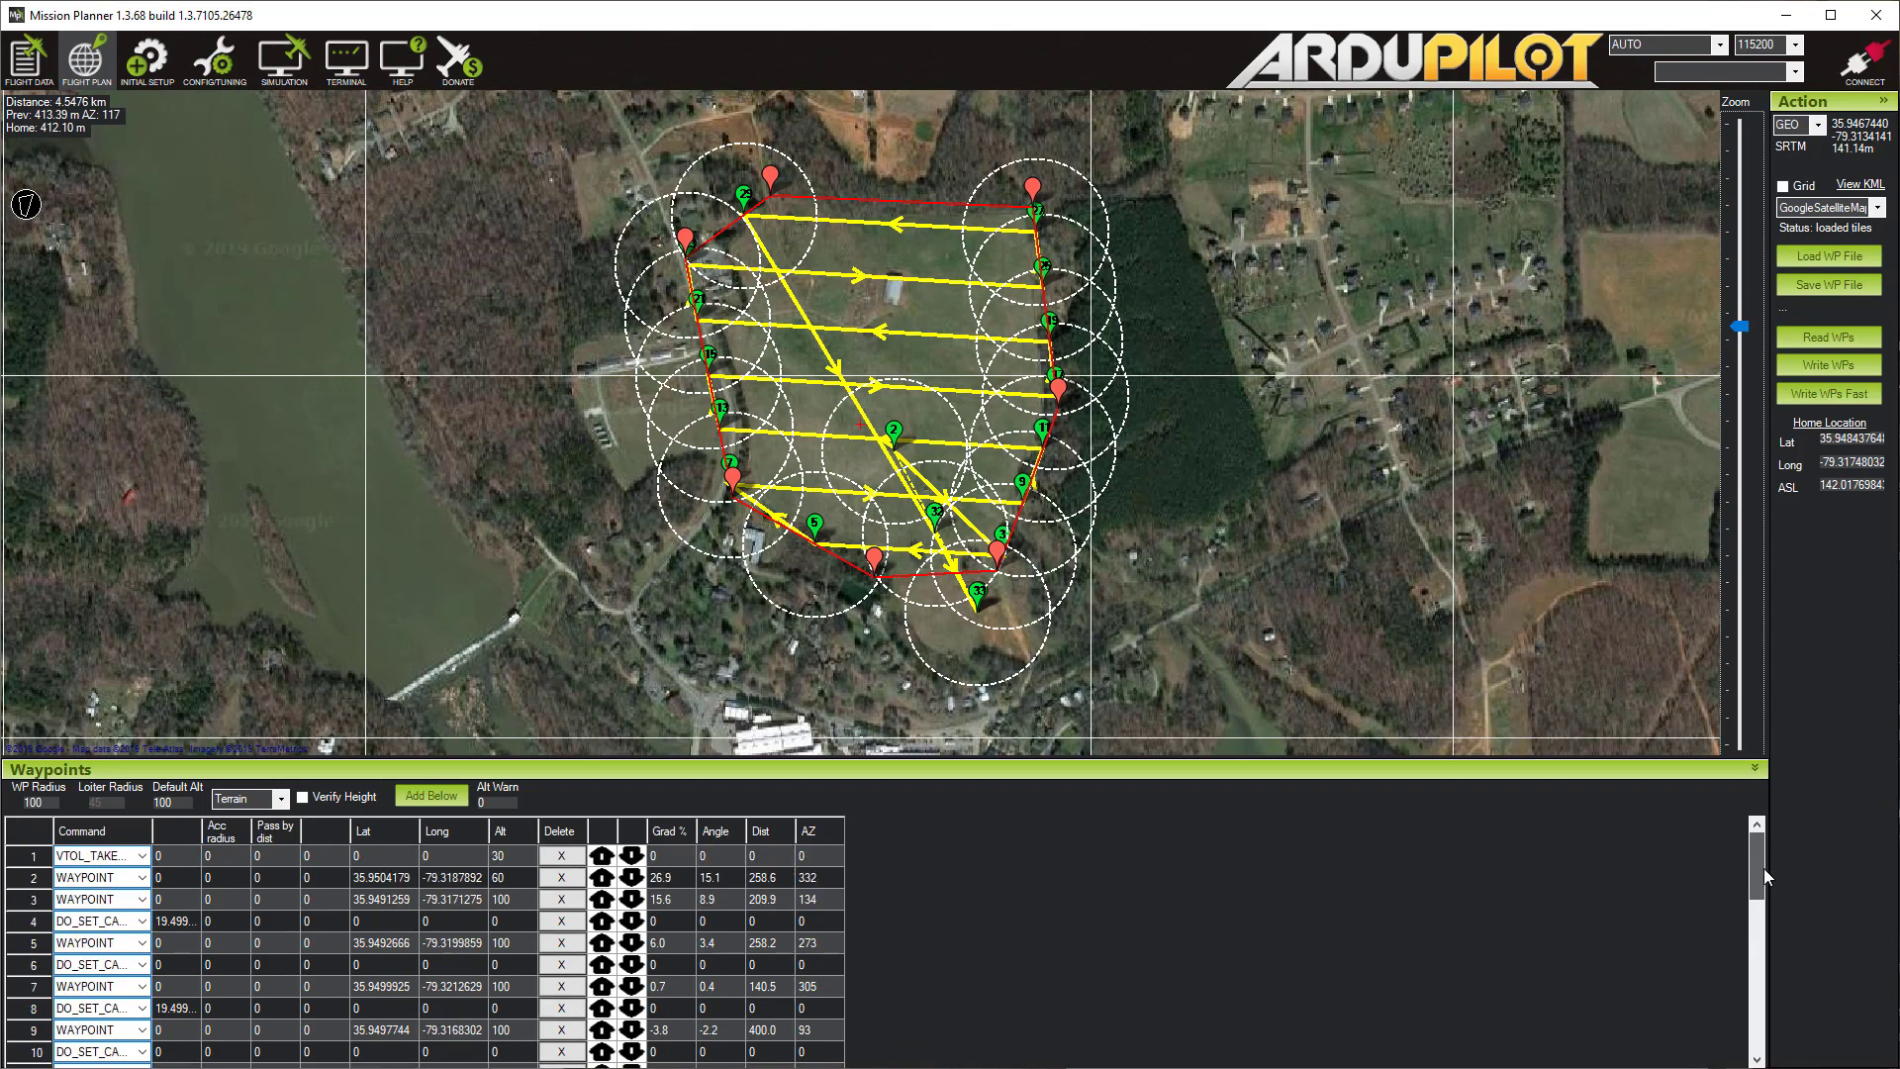